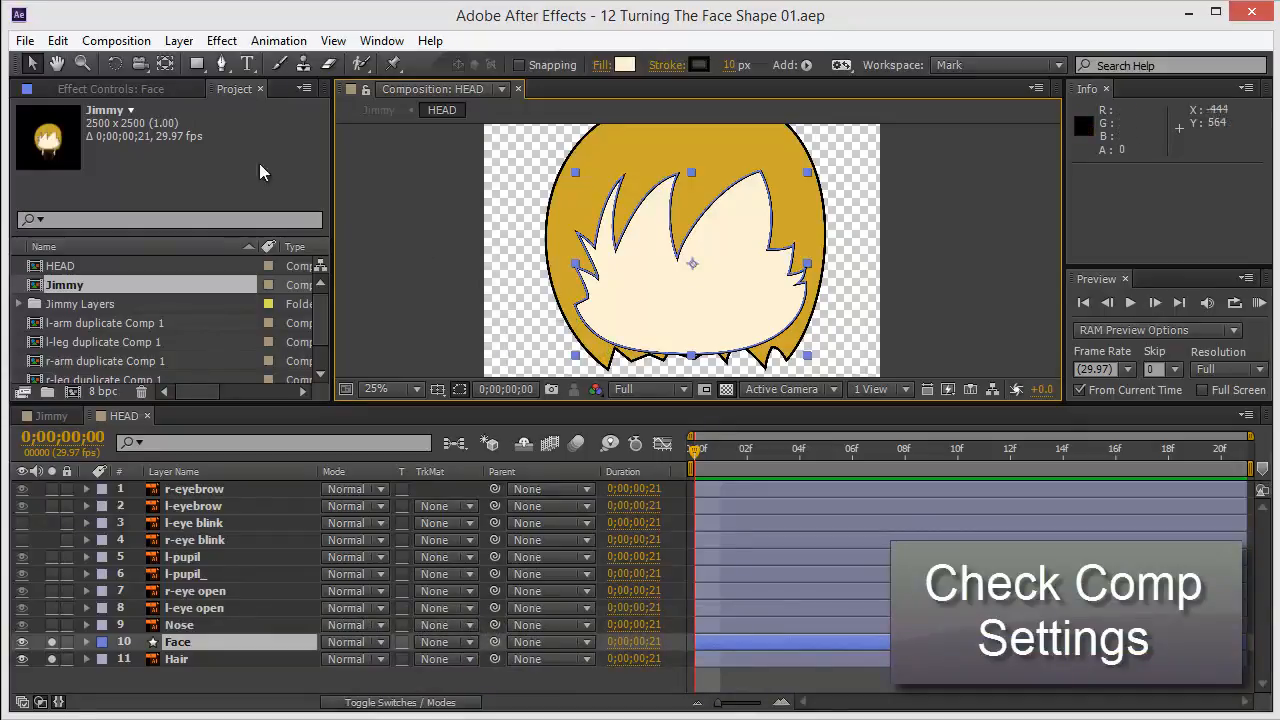
Open the Composition Settings of the HEAD composition to review its size, frame rate and duration, then close it.
left_click(116, 41)
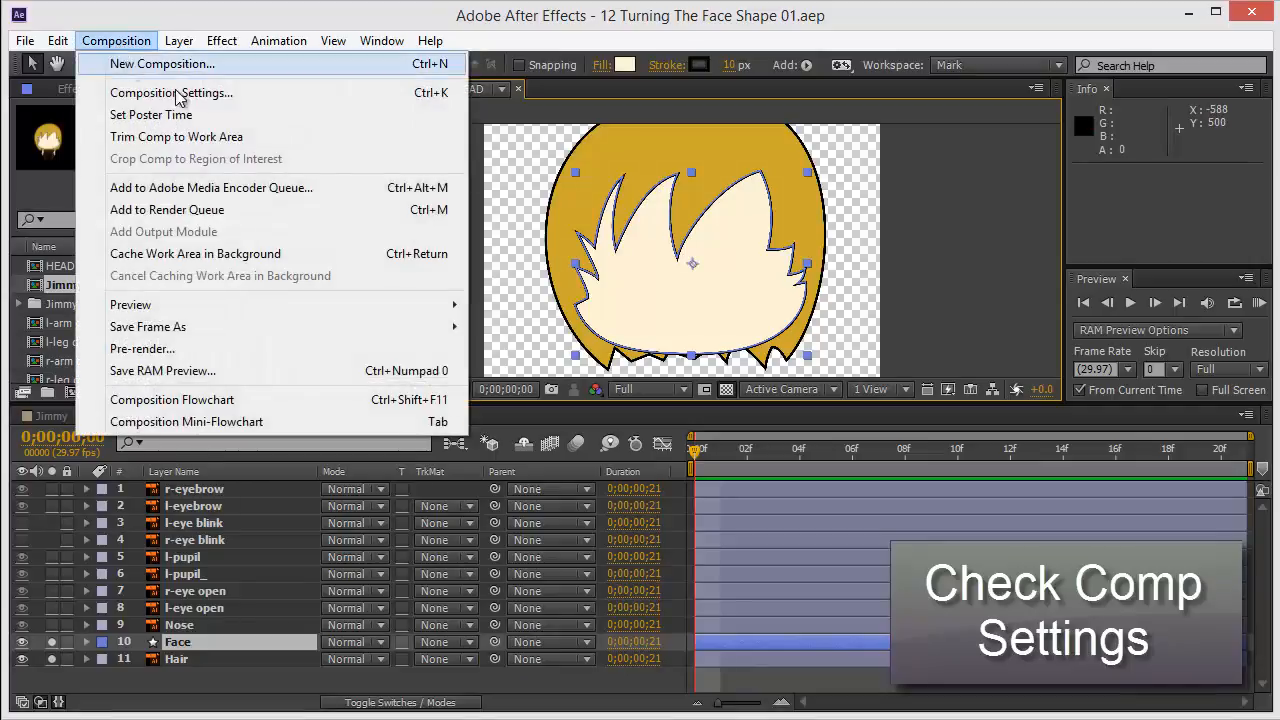
left_click(711, 36)
key("ctrl+k")
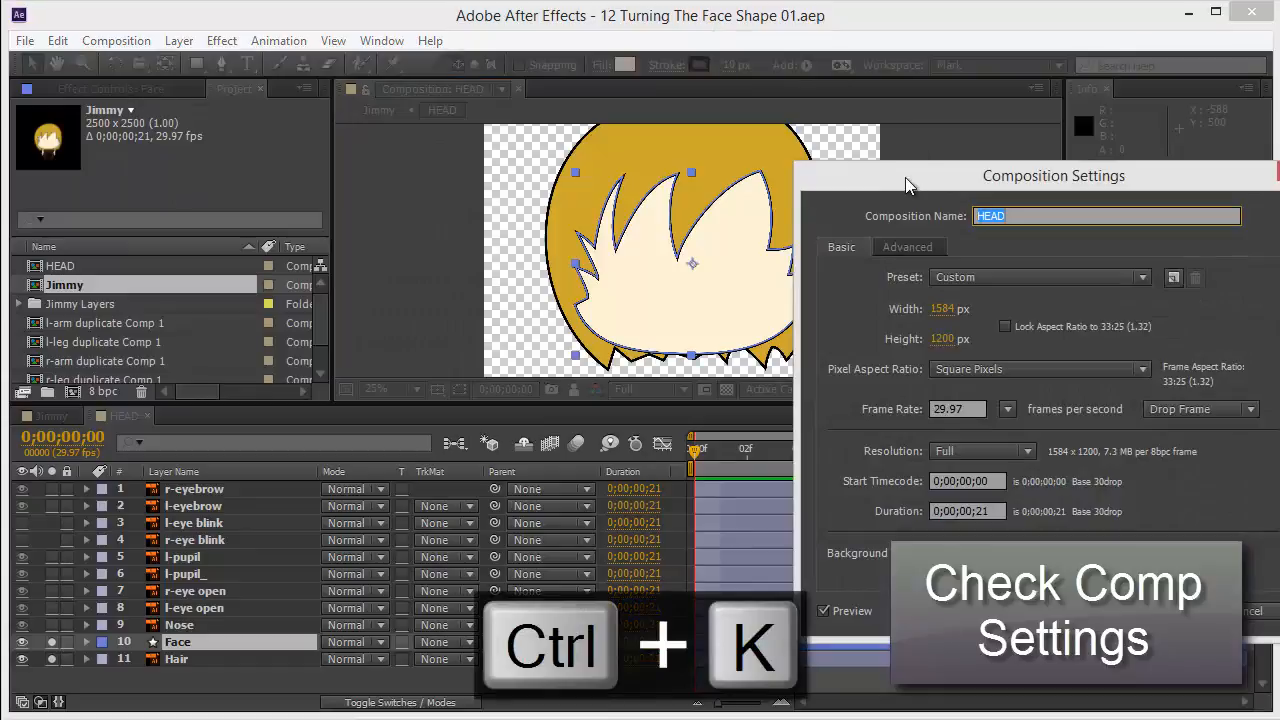
left_click_drag(905, 177, 412, 145)
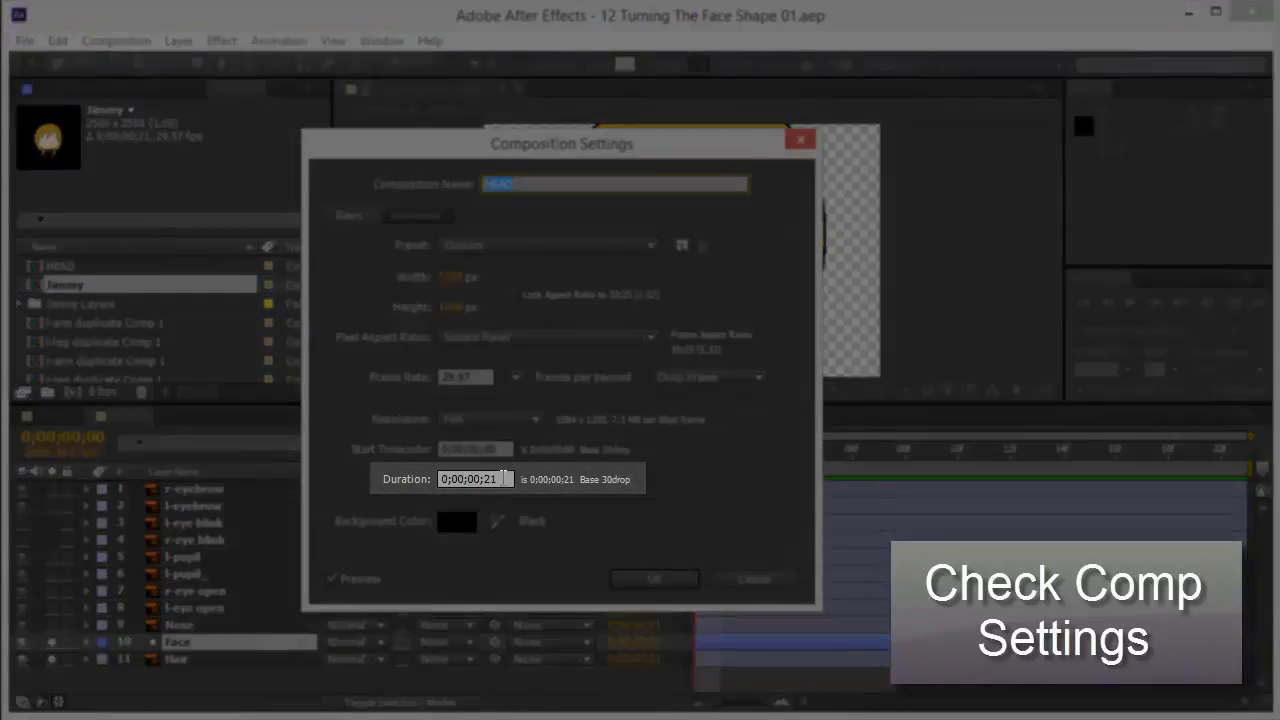
left_click_drag(509, 481, 410, 478)
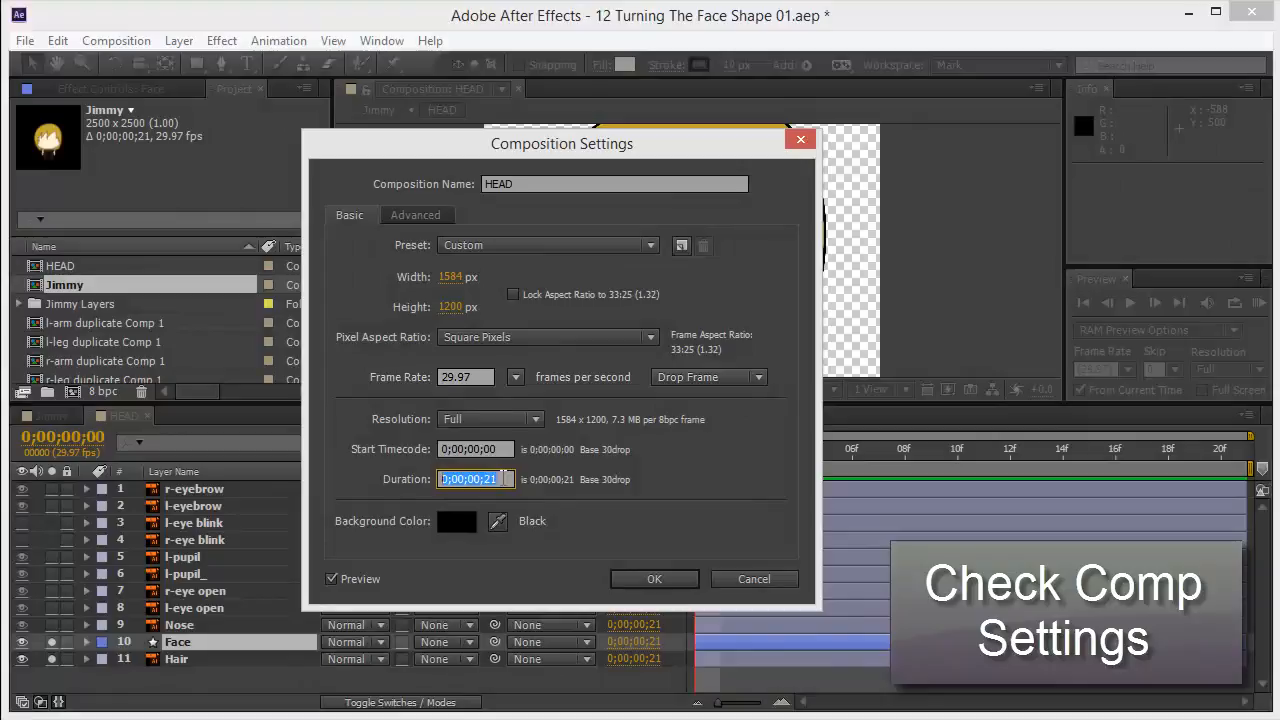
left_click(646, 589)
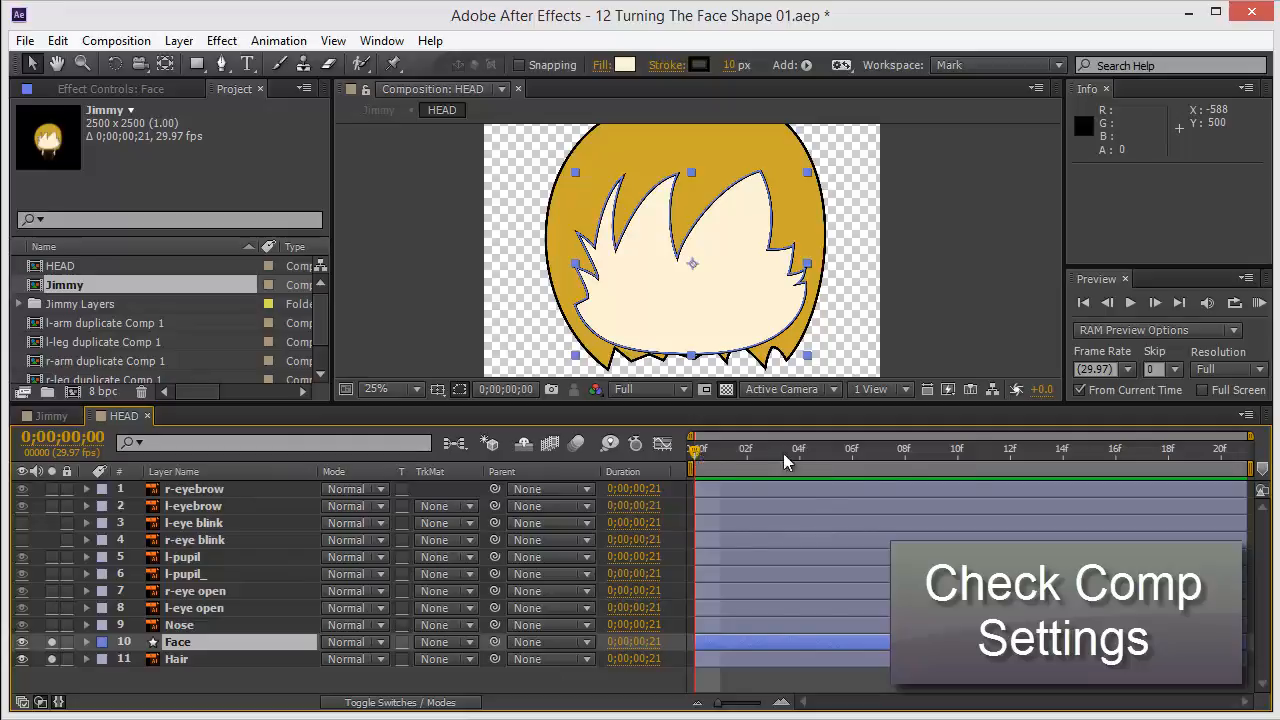
Move the time indicator to the last frame and set the composition duration to 0;00;30;00.
left_click_drag(785, 460, 1220, 455)
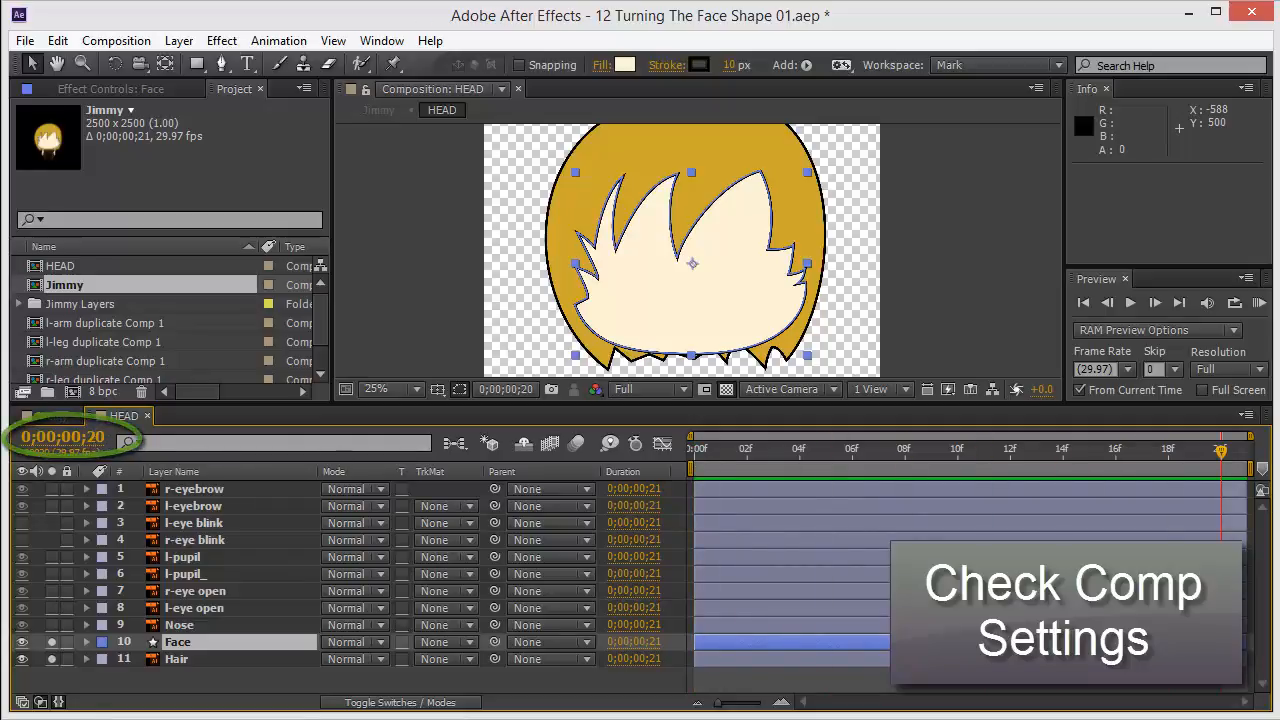
key("ctrl+k")
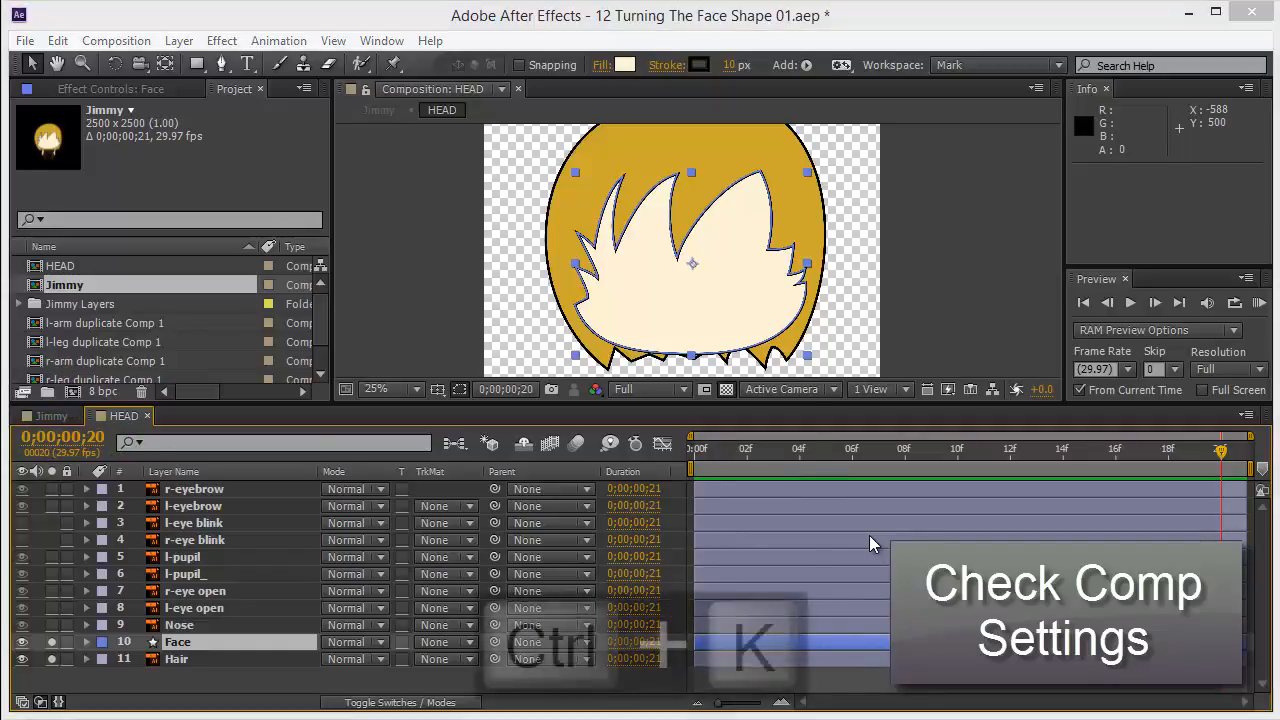
left_click(510, 479)
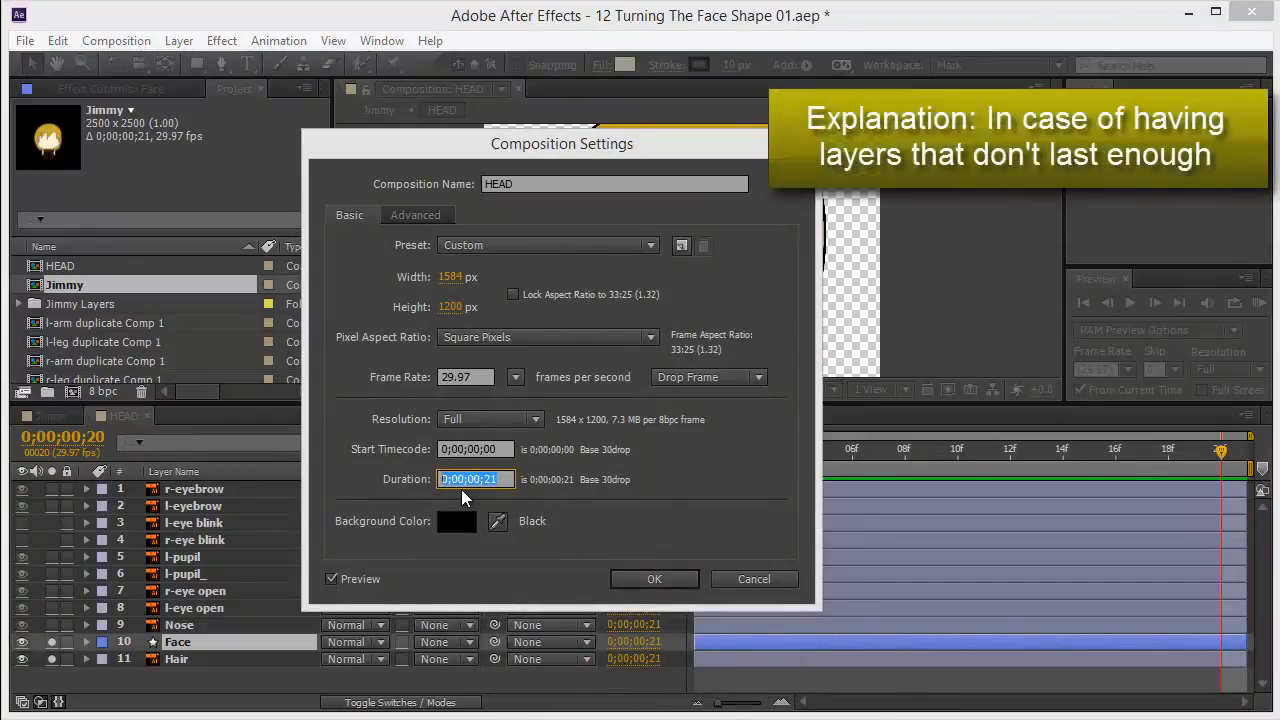
type("3000")
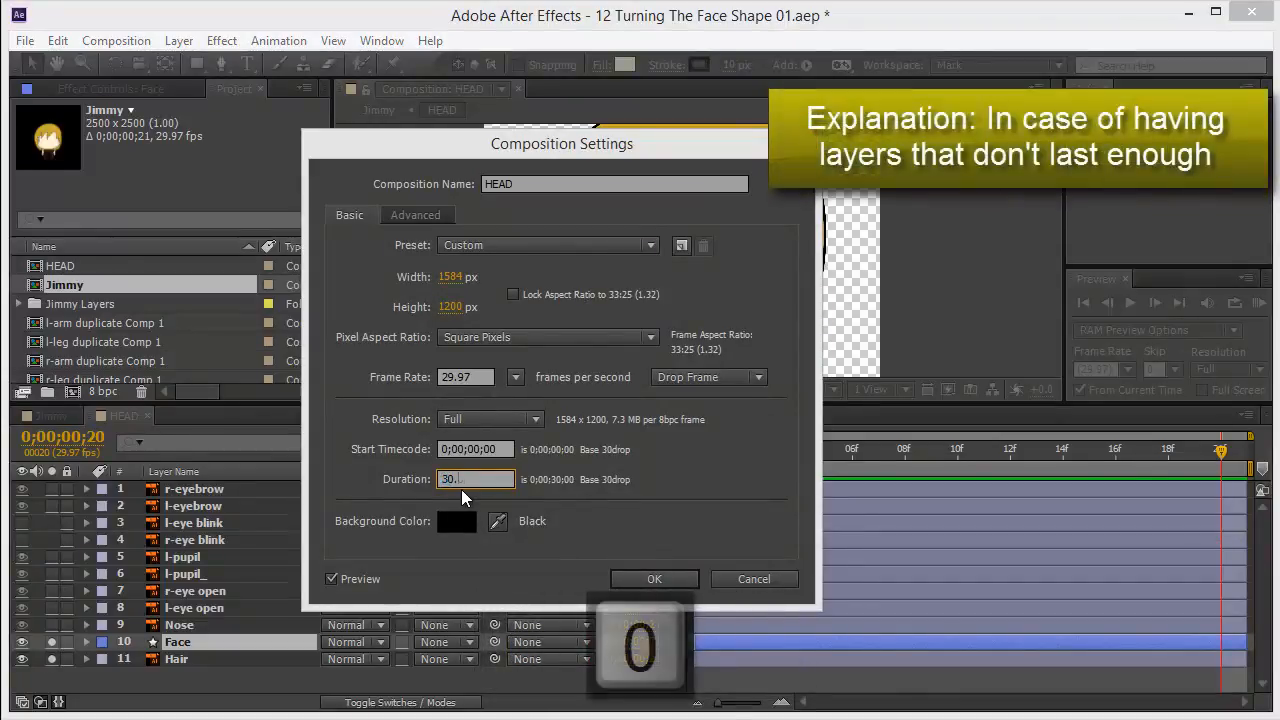
key("Return")
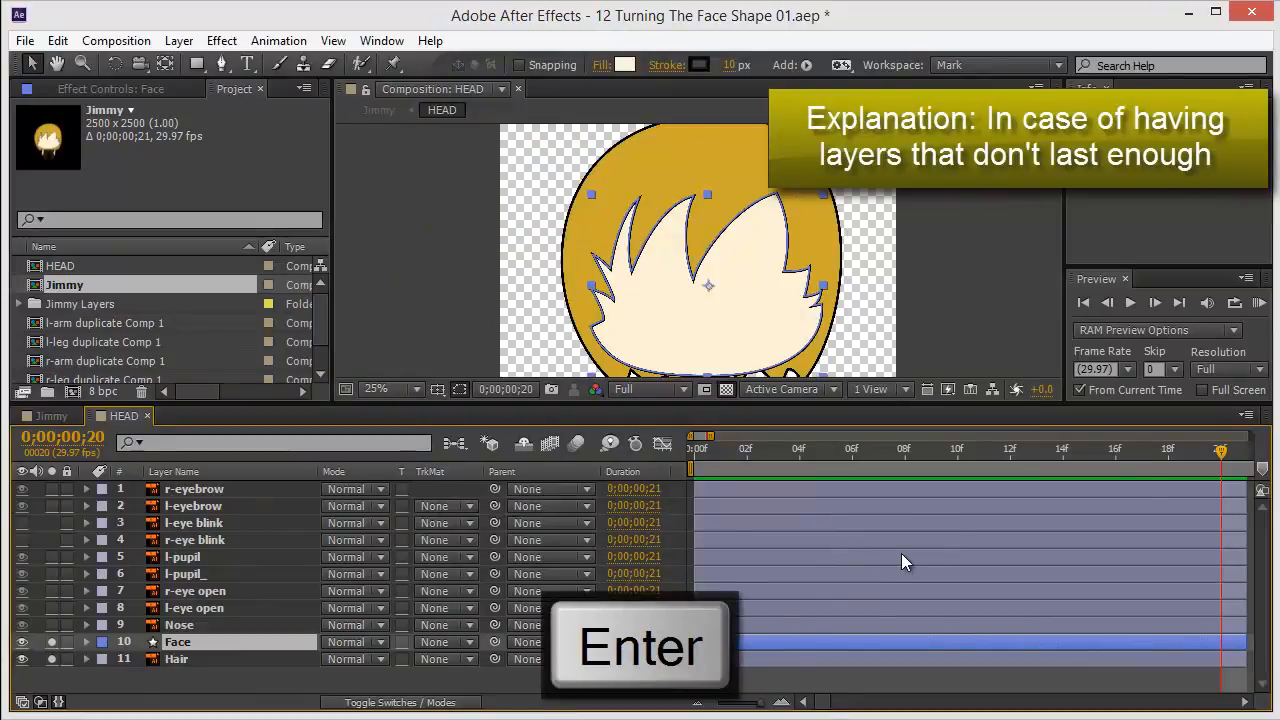
Zoom out the timeline, select all layers and undo the last several edits.
left_click(947, 525)
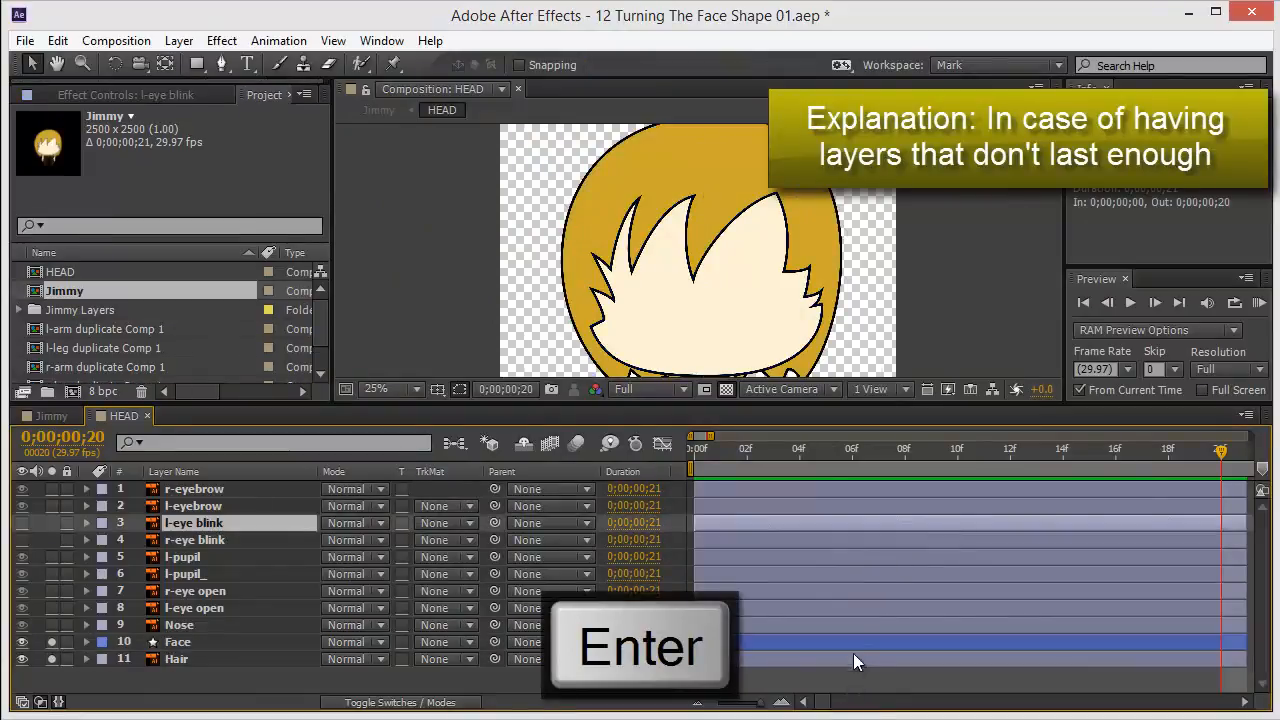
mouse_move(762, 705)
left_mouse_down()
mouse_move(727, 707)
mouse_move(757, 706)
left_mouse_up()
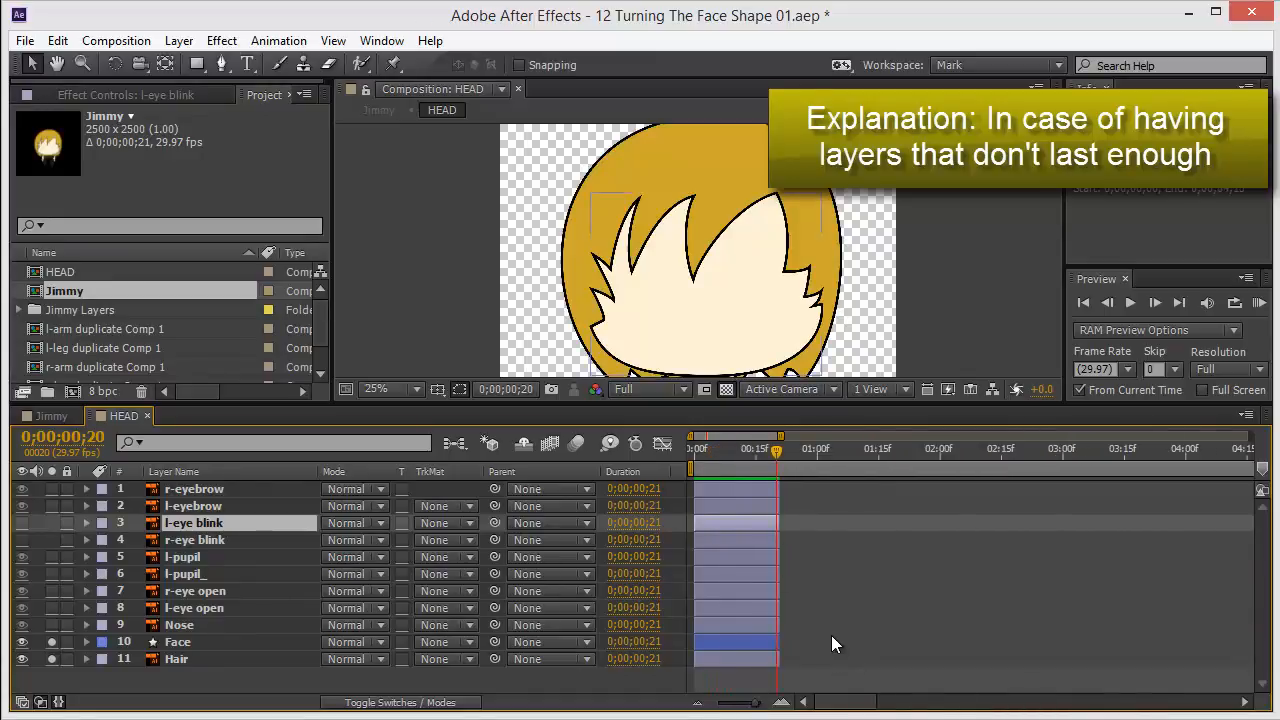
left_click_drag(823, 661, 735, 467)
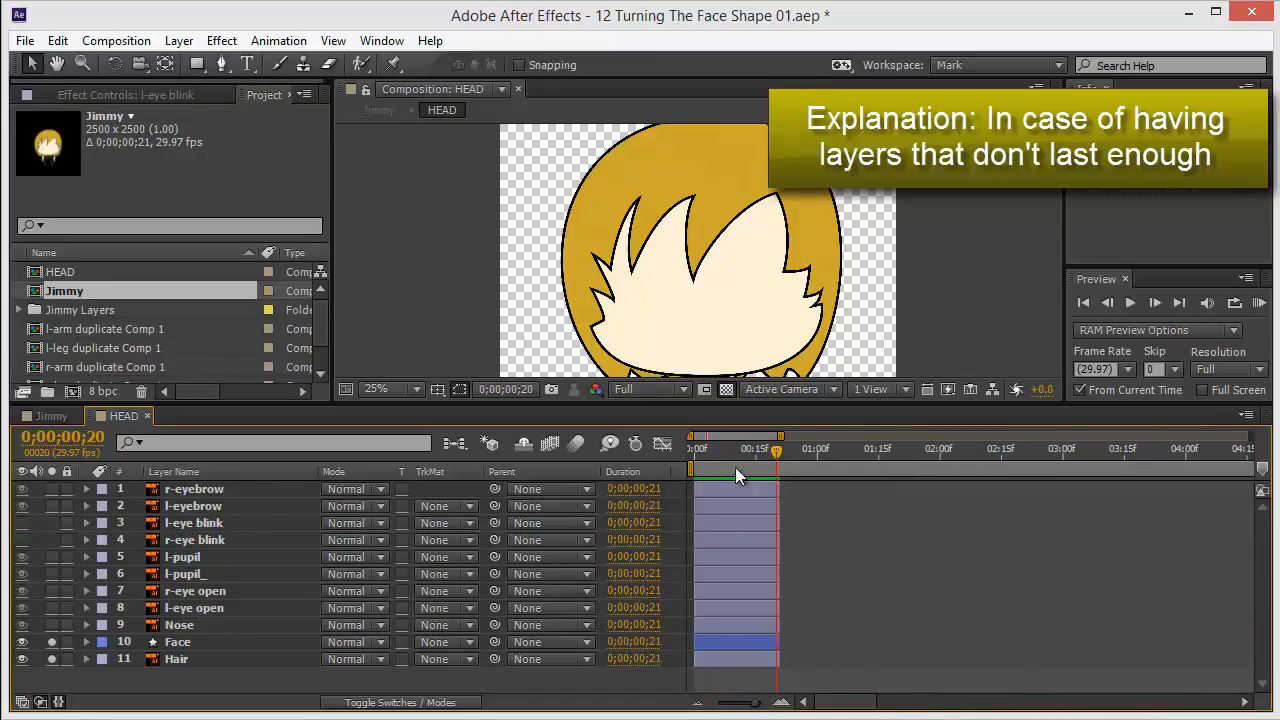
left_click(759, 489)
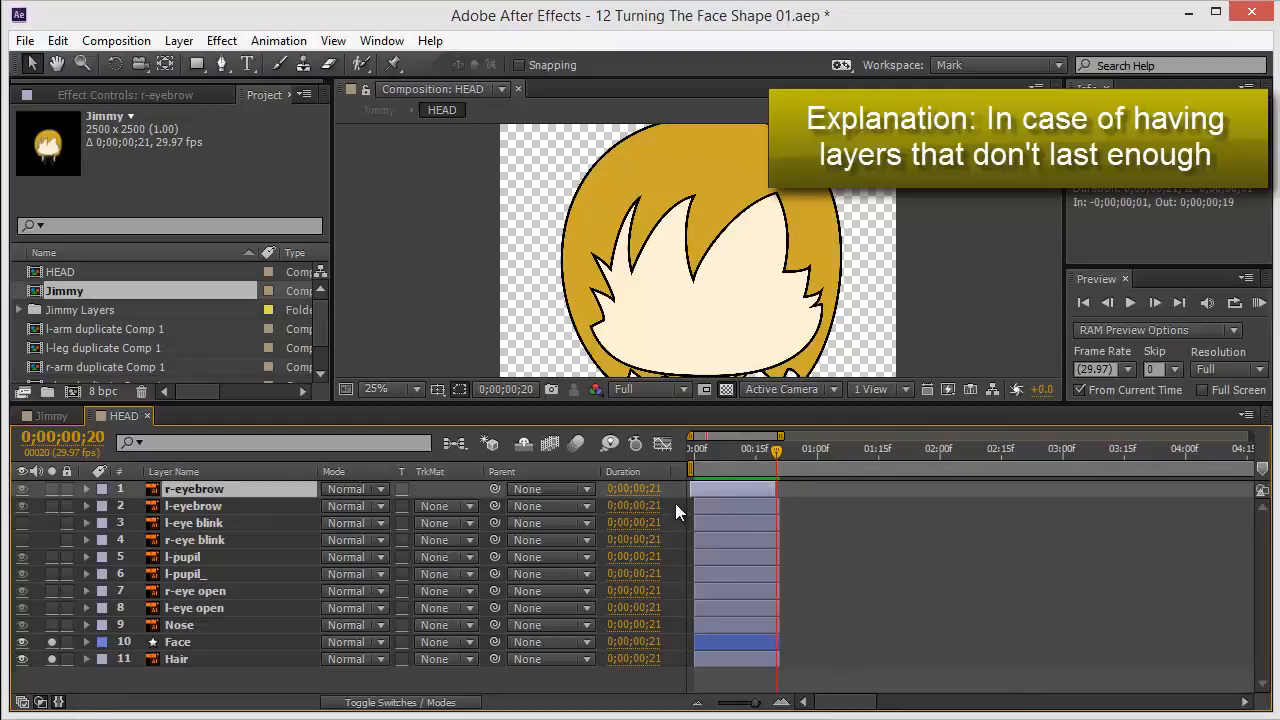
key("ctrl+z")
key("ctrl+a")
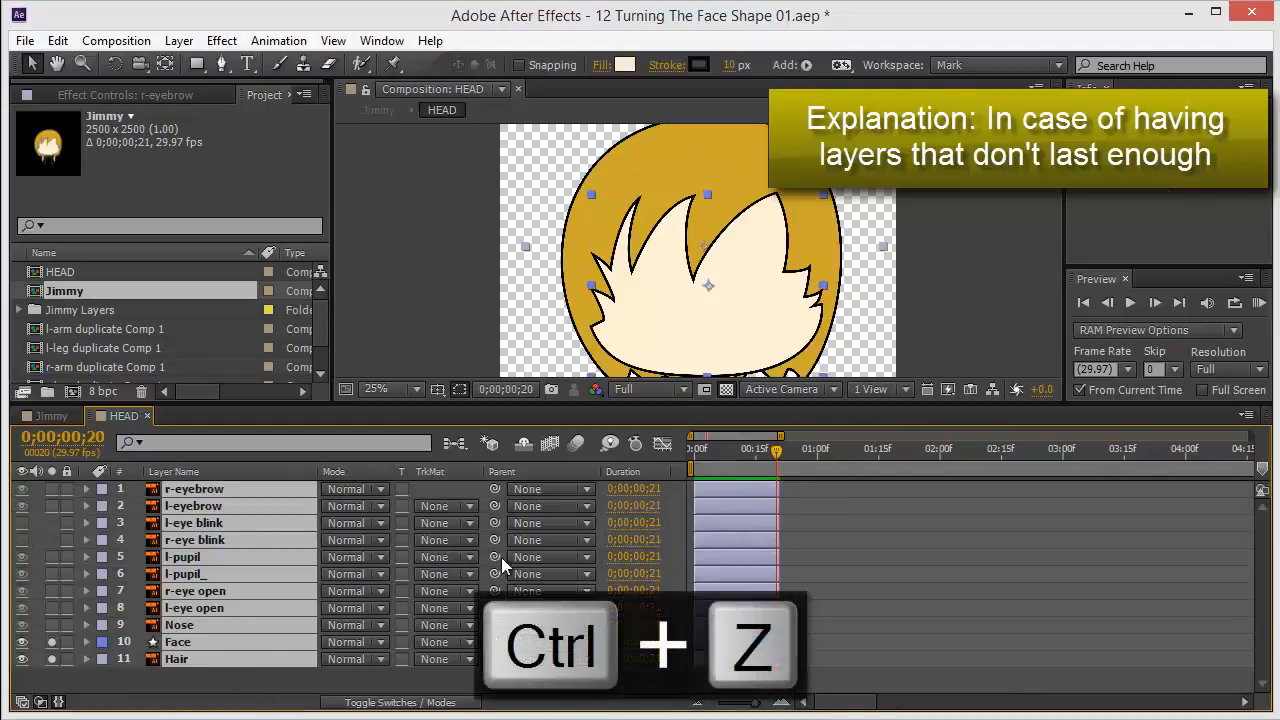
key("ctrl+z")
key("ctrl+z")
key("ctrl+z")
key("ctrl+z")
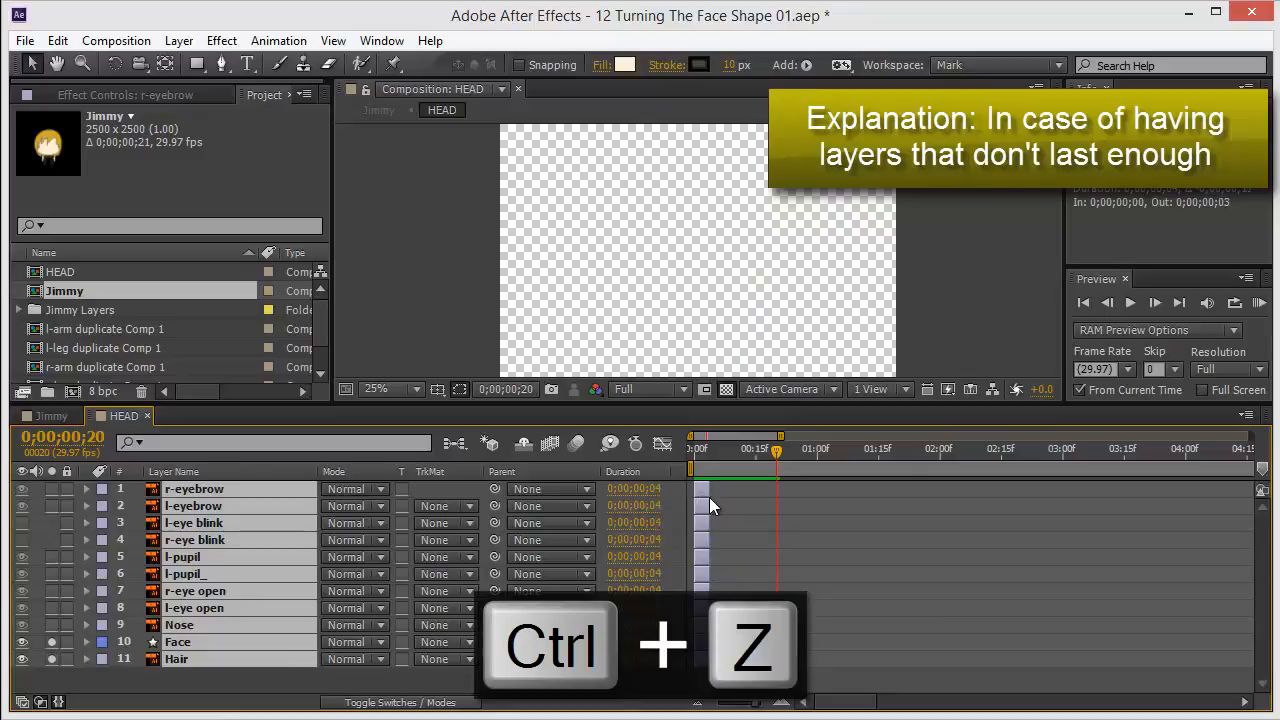
left_click(231, 684)
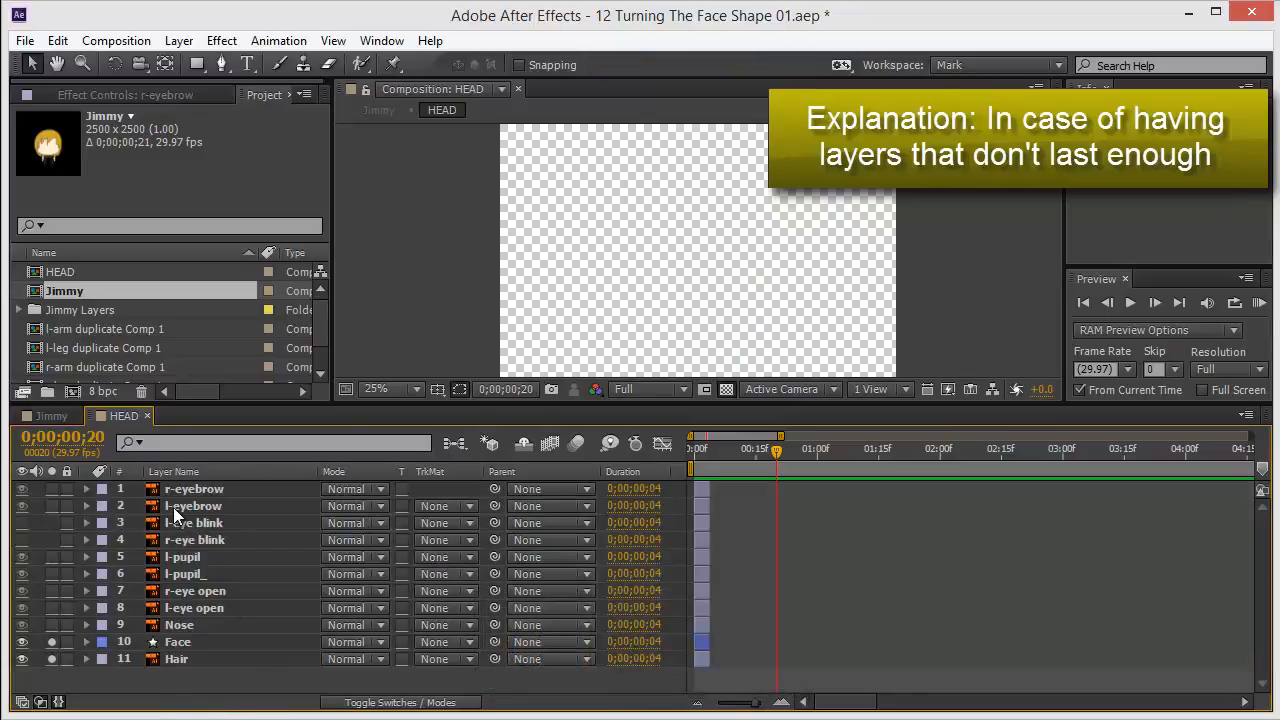
Set the HEAD composition duration back to 0;00;00;21.
key("ctrl+k")
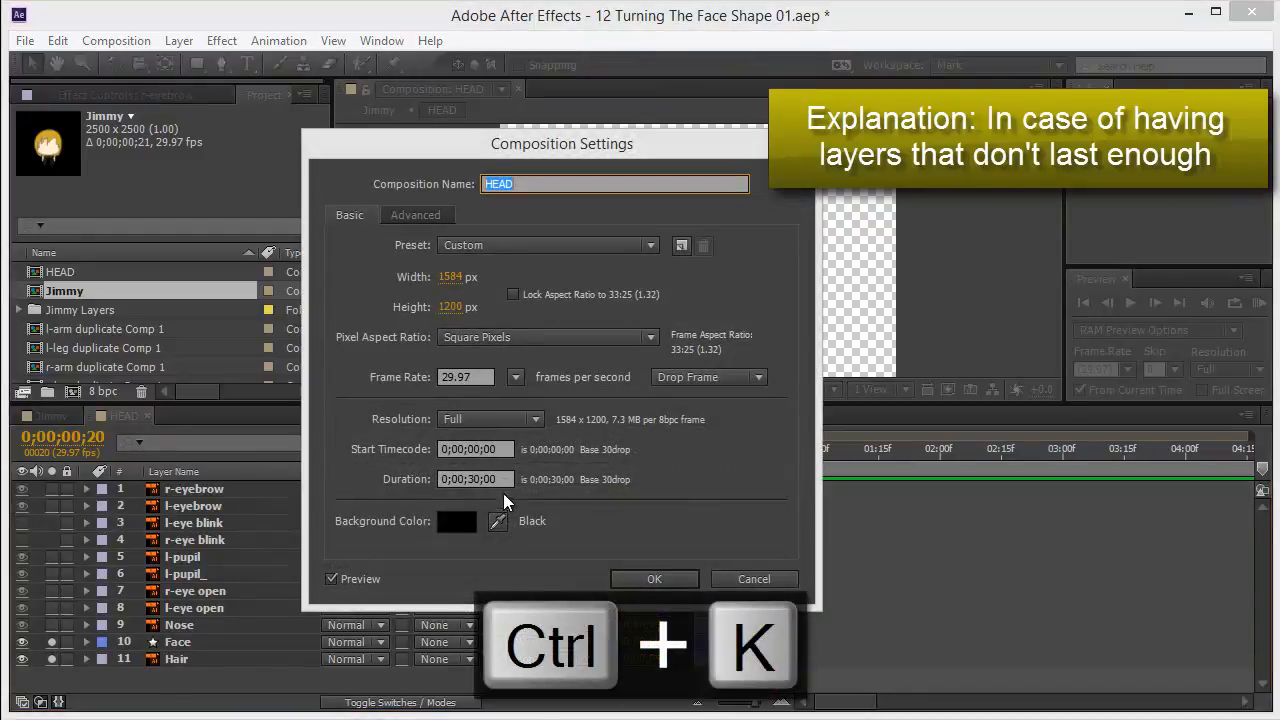
left_click(480, 479)
type("2")
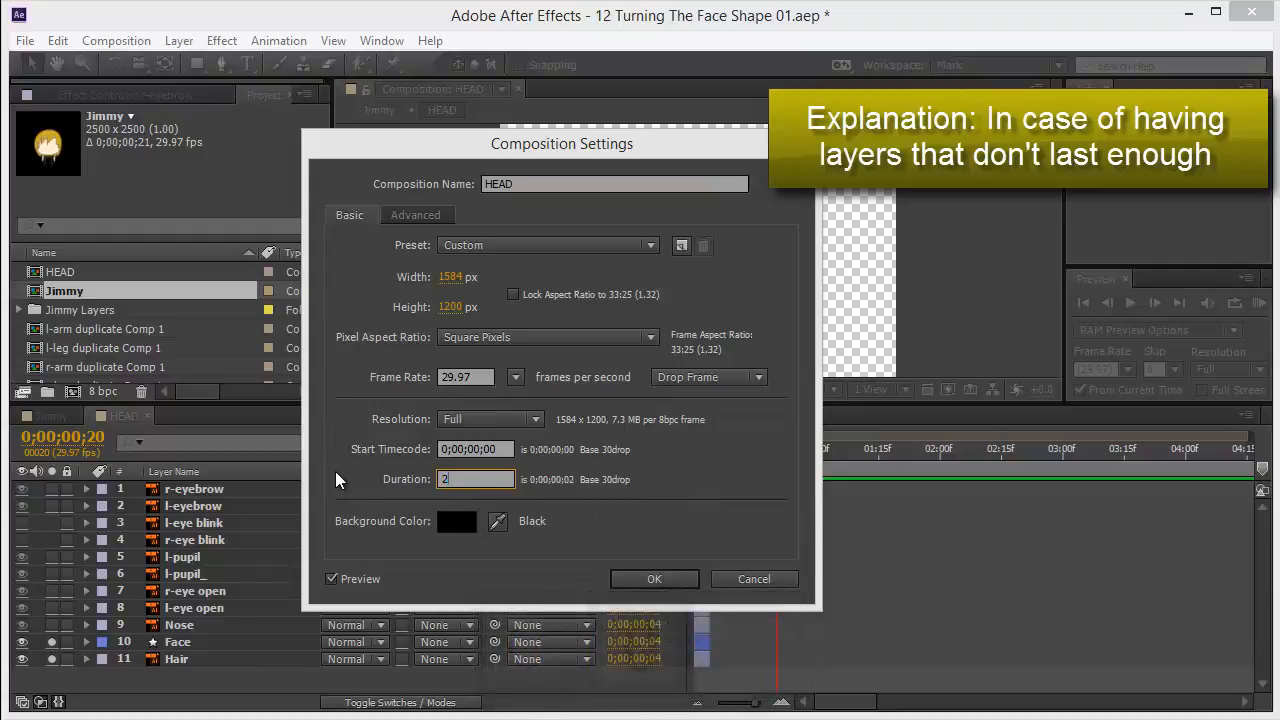
type("0")
key("BackSpace")
type("1")
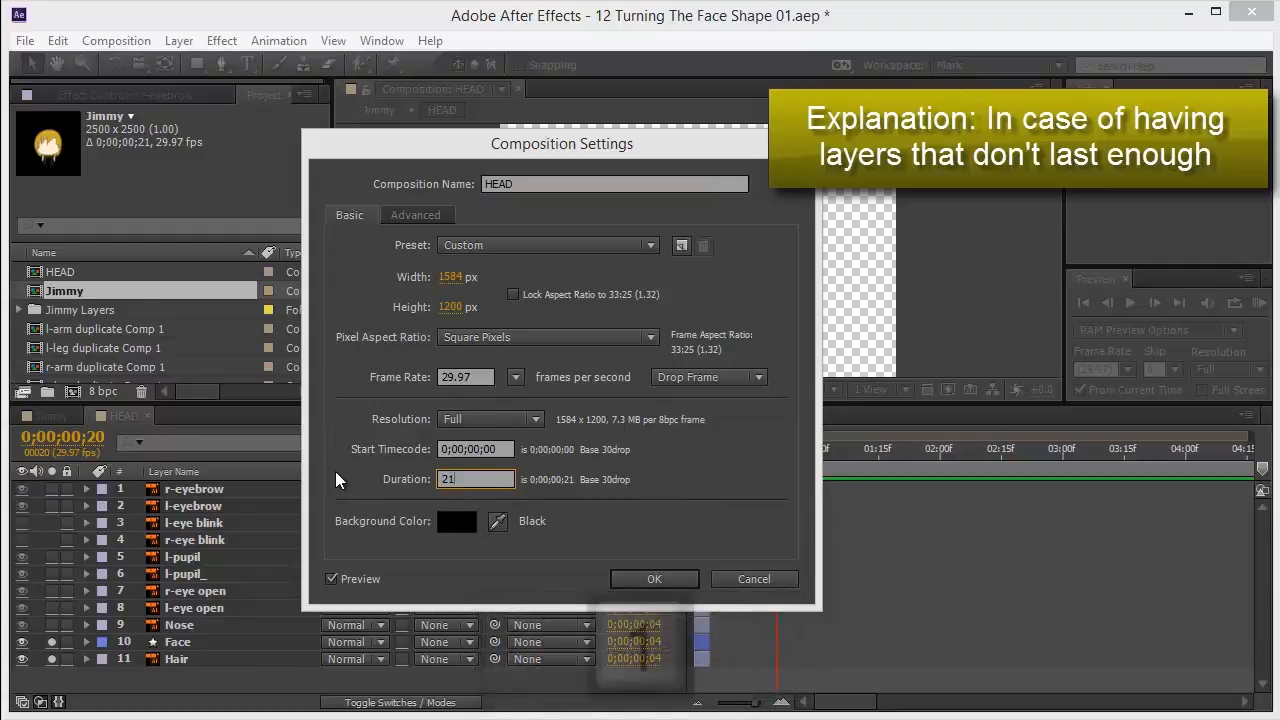
key("Return")
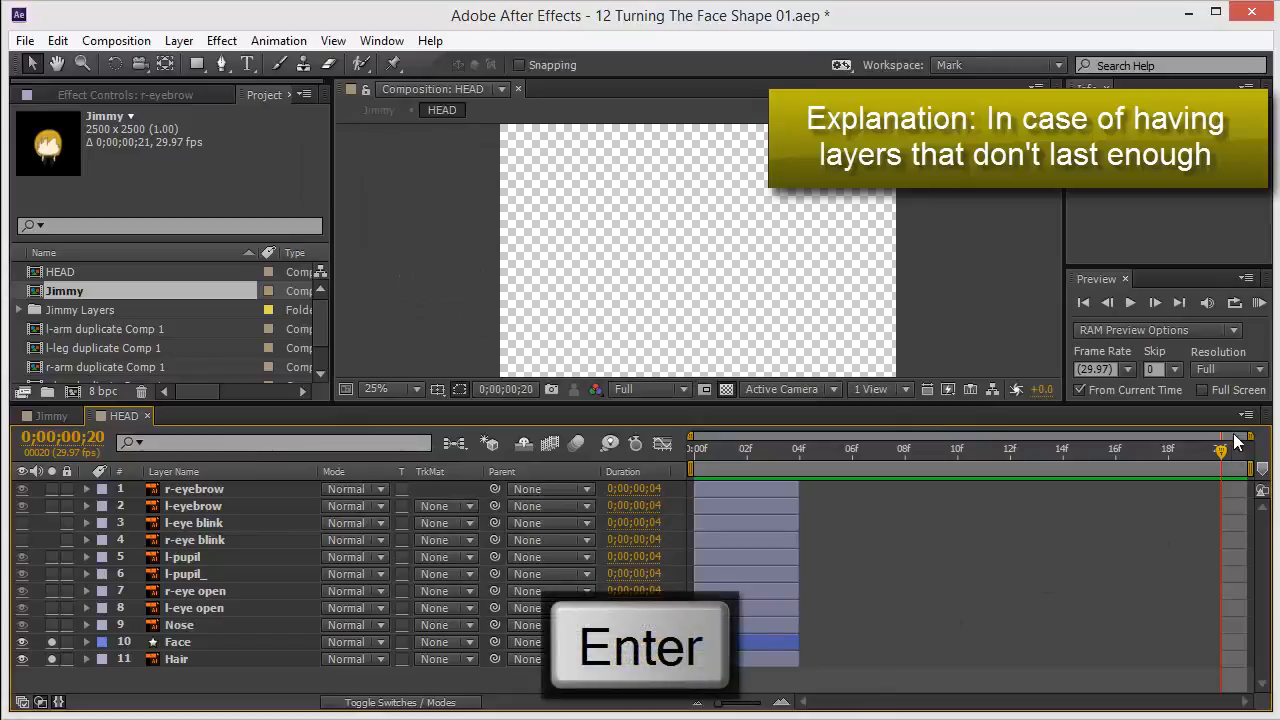
Select all layers and extend their out points to the end of the composition, making them 0;00;00;24 long.
left_click_drag(1209, 453, 800, 452)
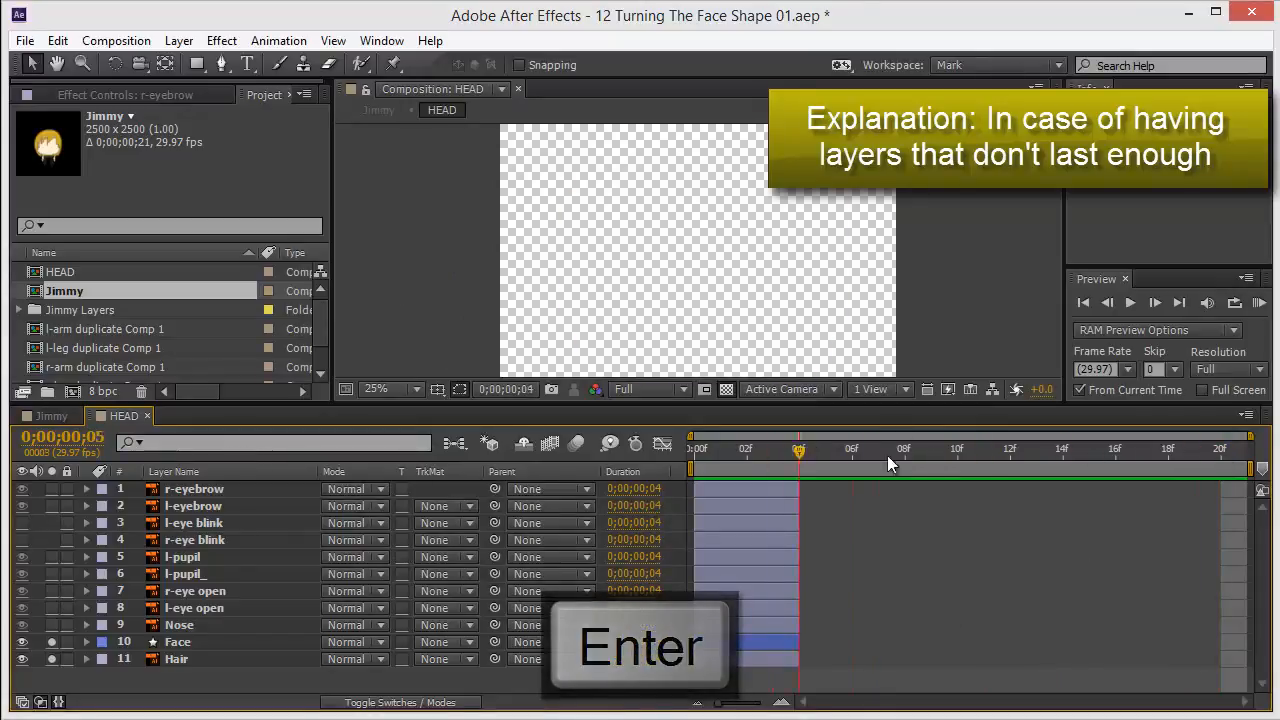
left_click(1211, 453)
left_click_drag(1220, 451, 985, 499)
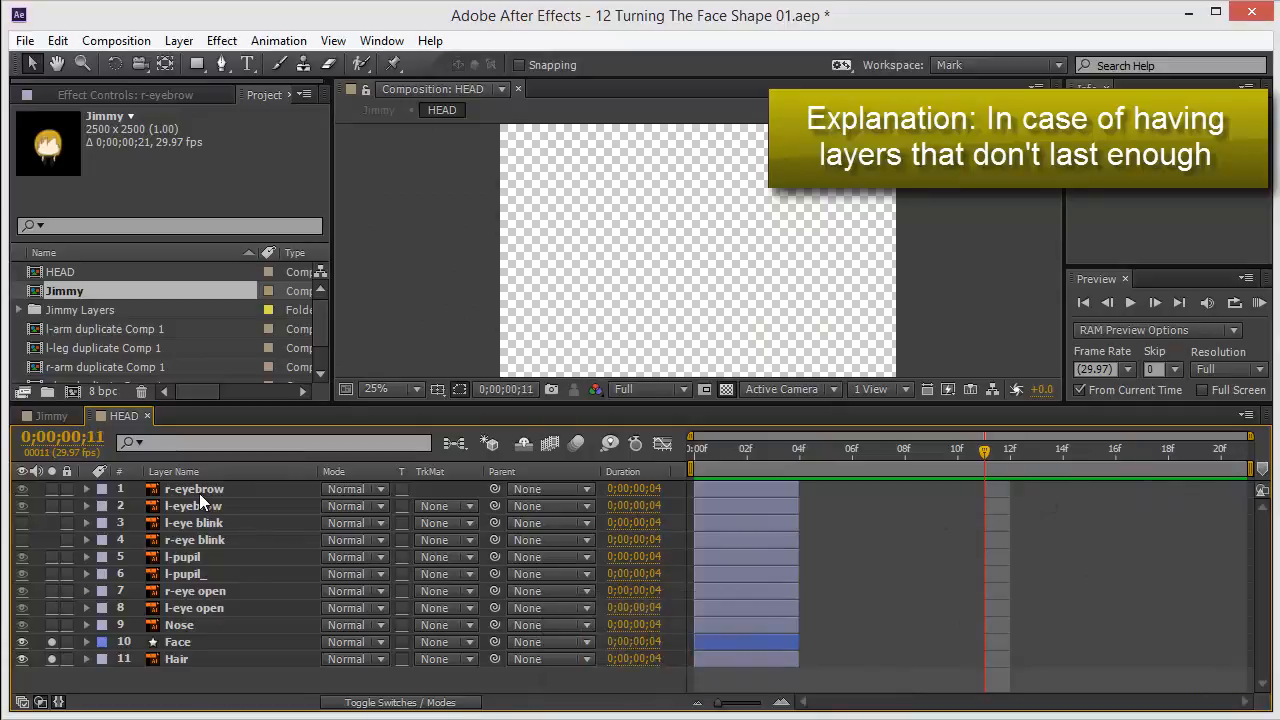
key("ctrl+a")
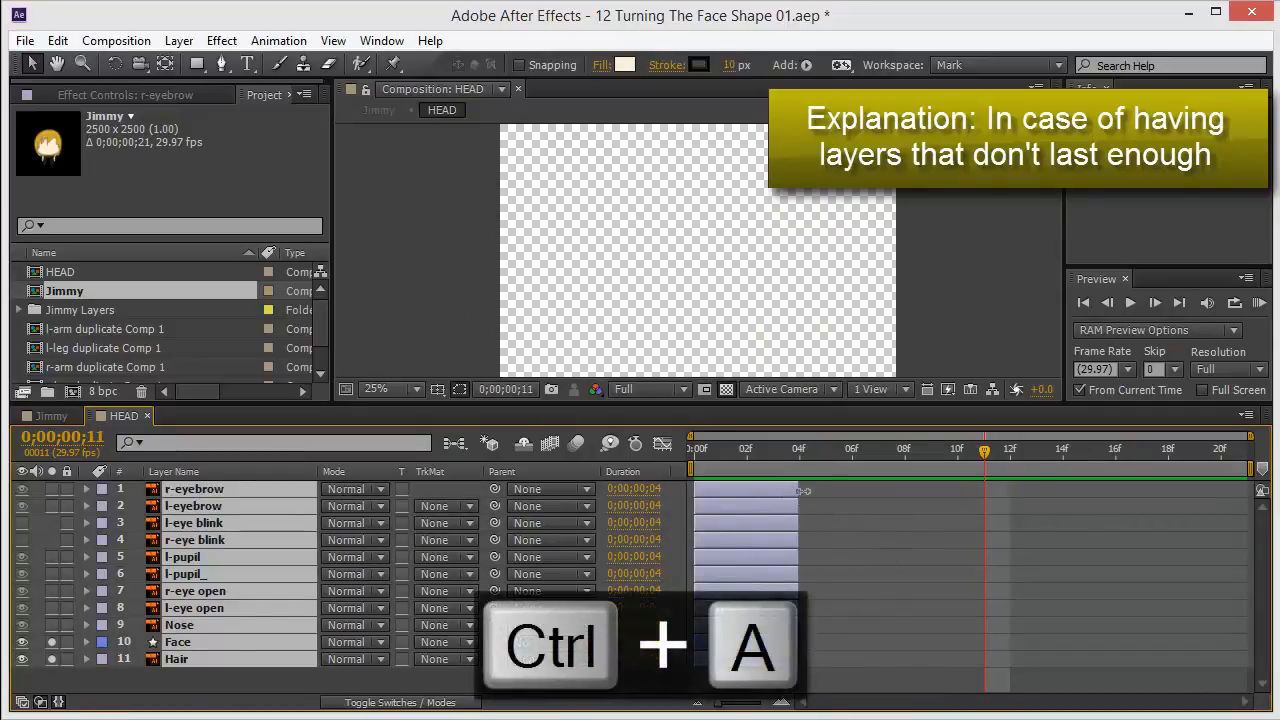
left_click_drag(797, 489, 904, 505)
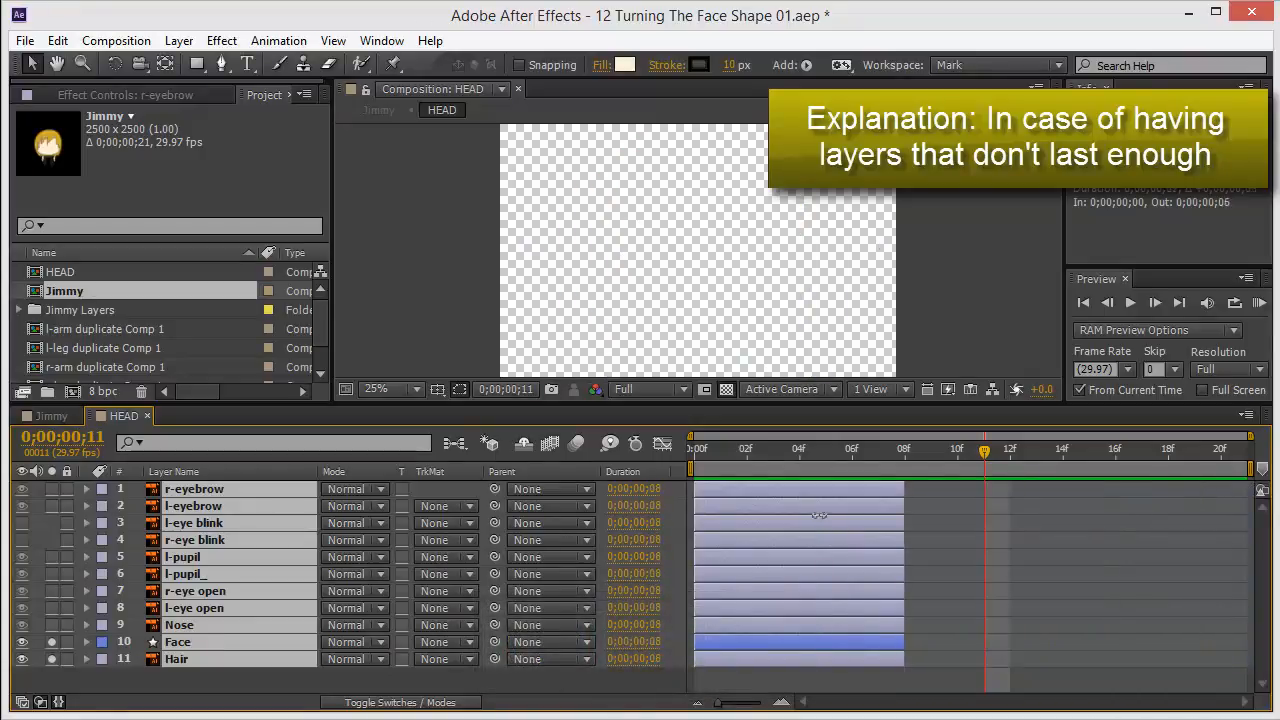
mouse_move(820, 515)
left_mouse_down()
mouse_move(797, 517)
mouse_move(906, 490)
mouse_move(1254, 492)
left_mouse_up()
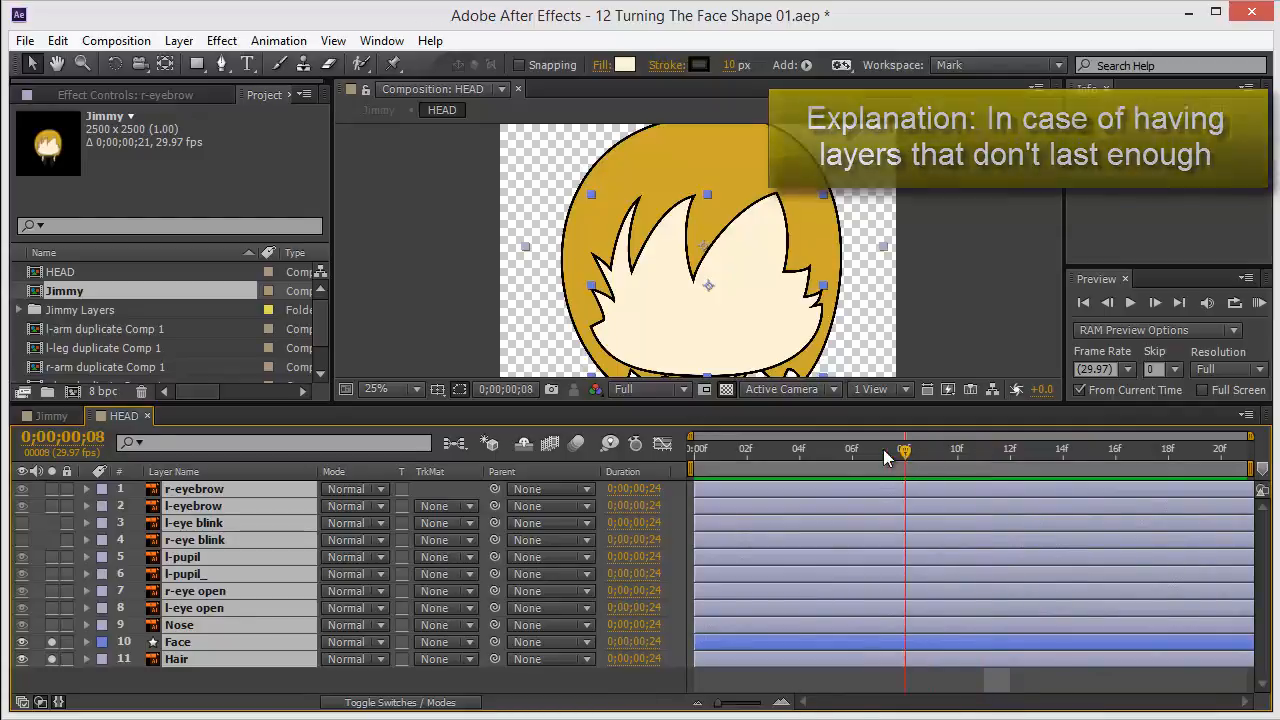
At frame 10, select the Face layer, reveal its Position property and turn on its stopwatch to add a keyframe.
left_click_drag(851, 449, 955, 450)
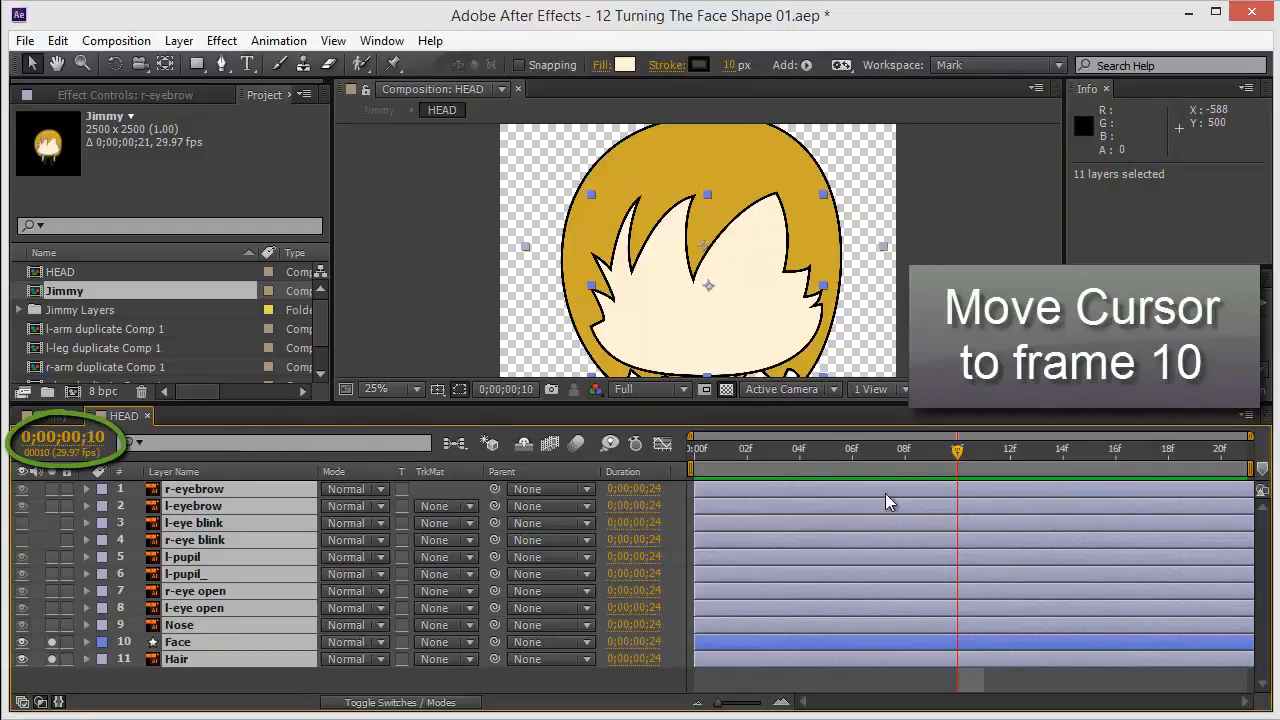
left_click(190, 680)
left_click(190, 645)
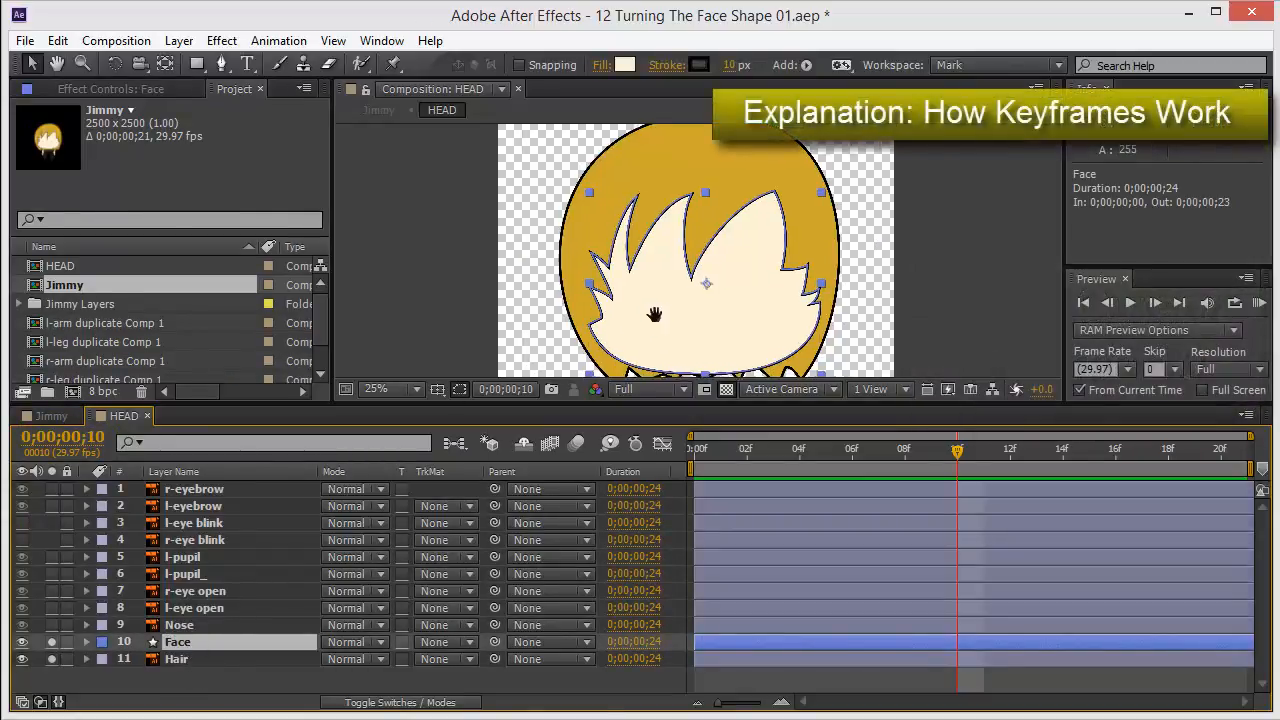
left_click_drag(657, 320, 618, 282)
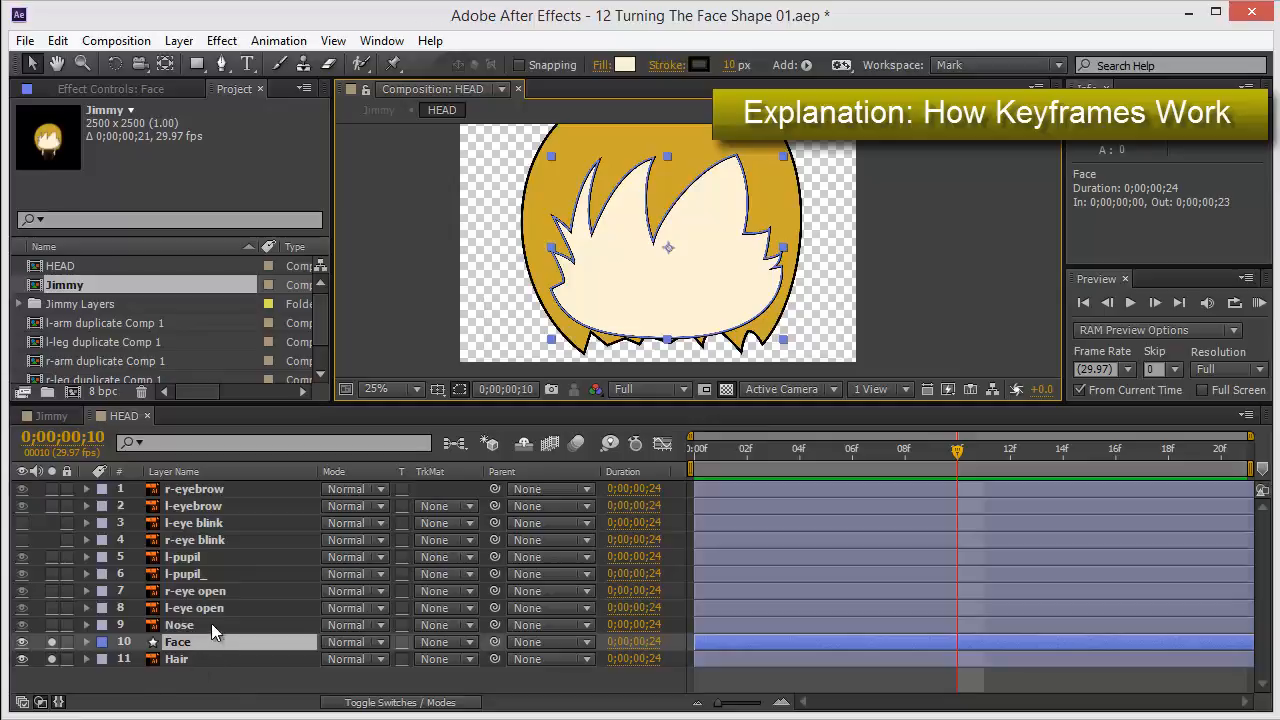
key("p")
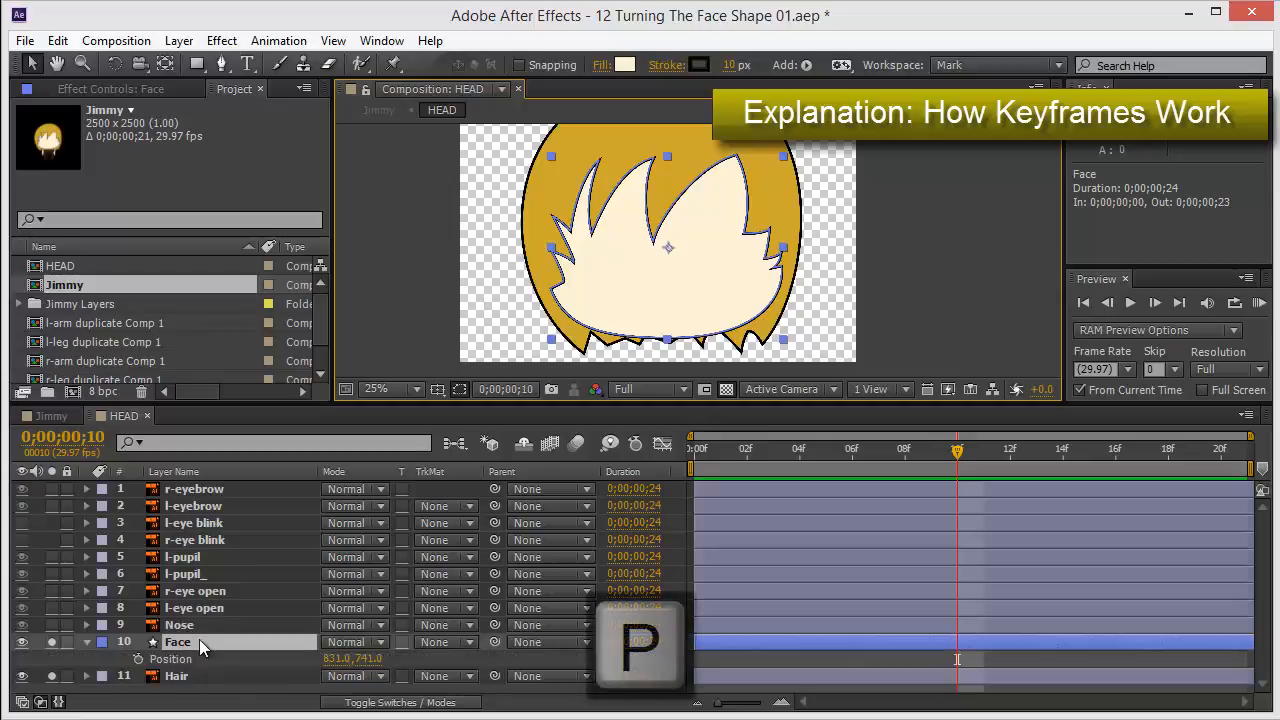
left_click(138, 661)
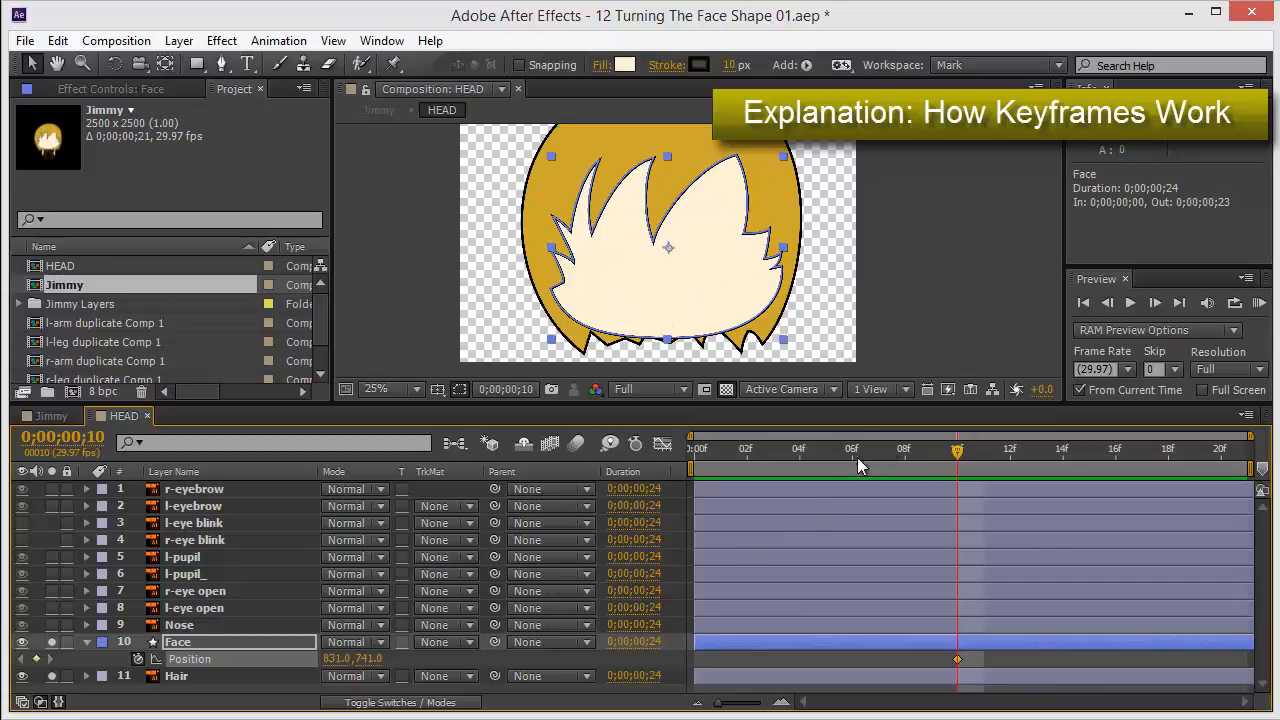
Try moving the Face layer up and left at frame 0 to 447, 629, then undo the move.
left_click_drag(957, 452, 666, 448)
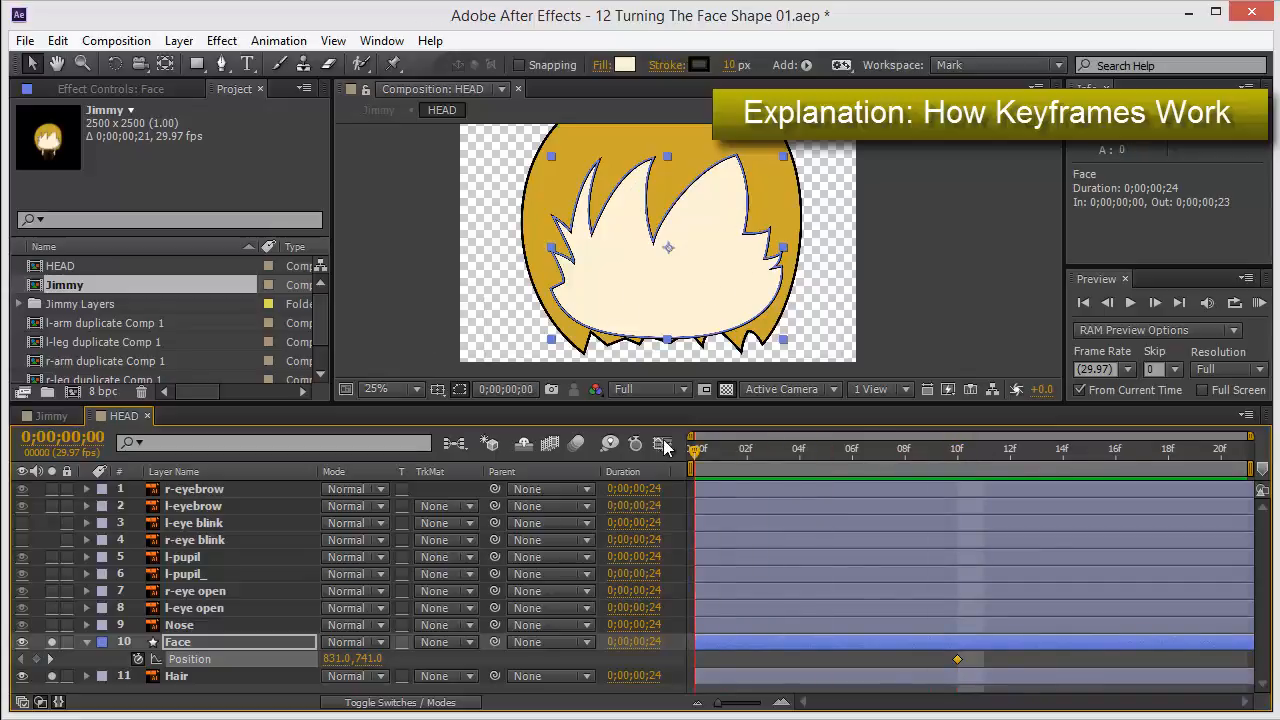
left_click_drag(705, 307, 609, 279)
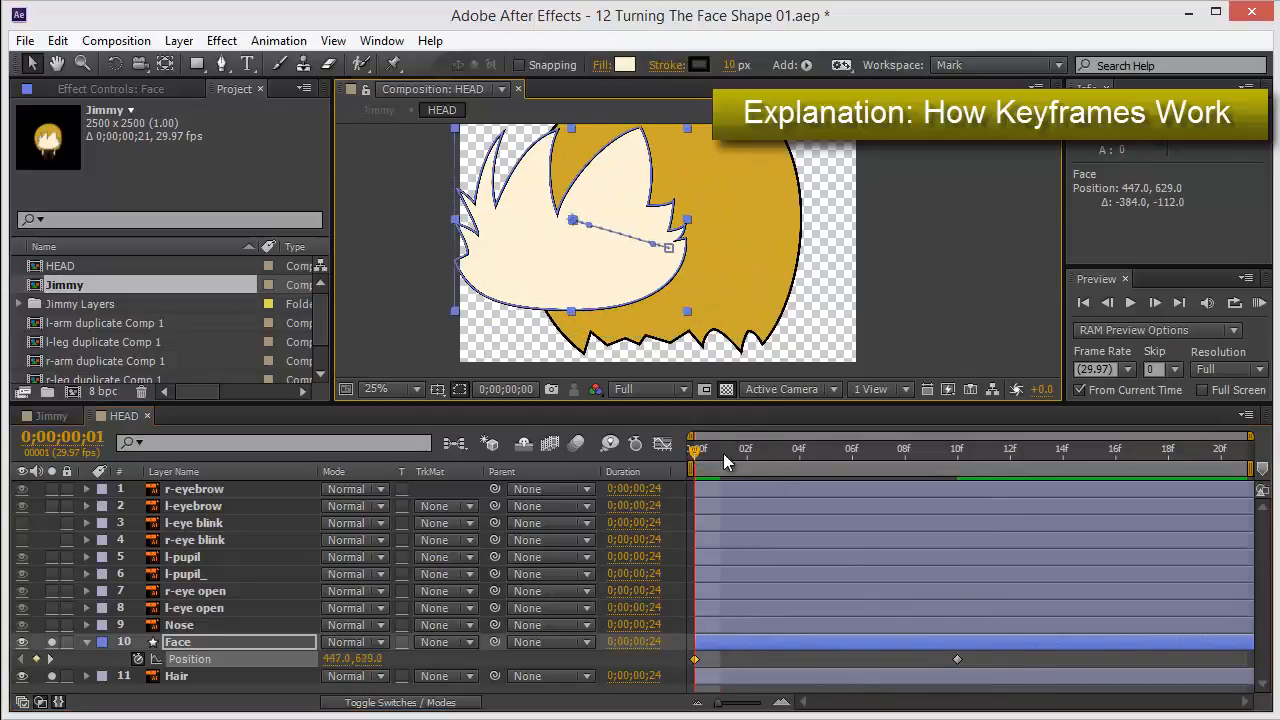
left_click_drag(723, 453, 698, 444)
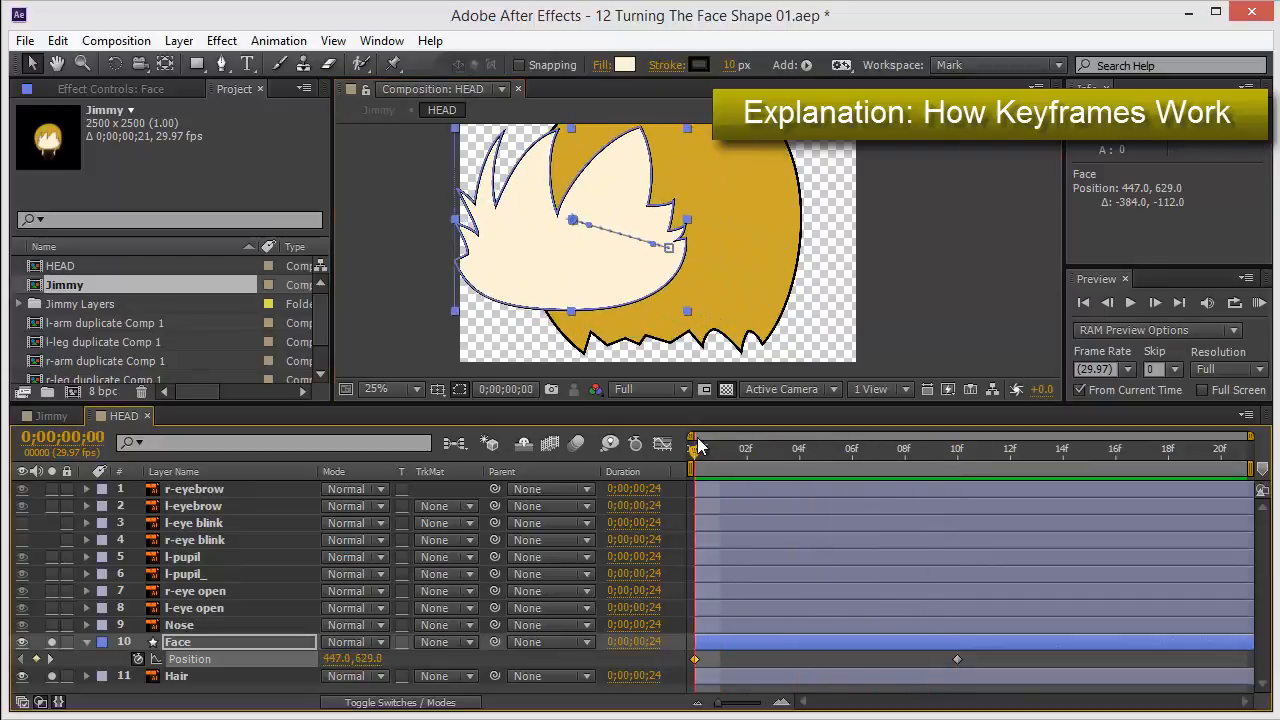
key("ctrl+z")
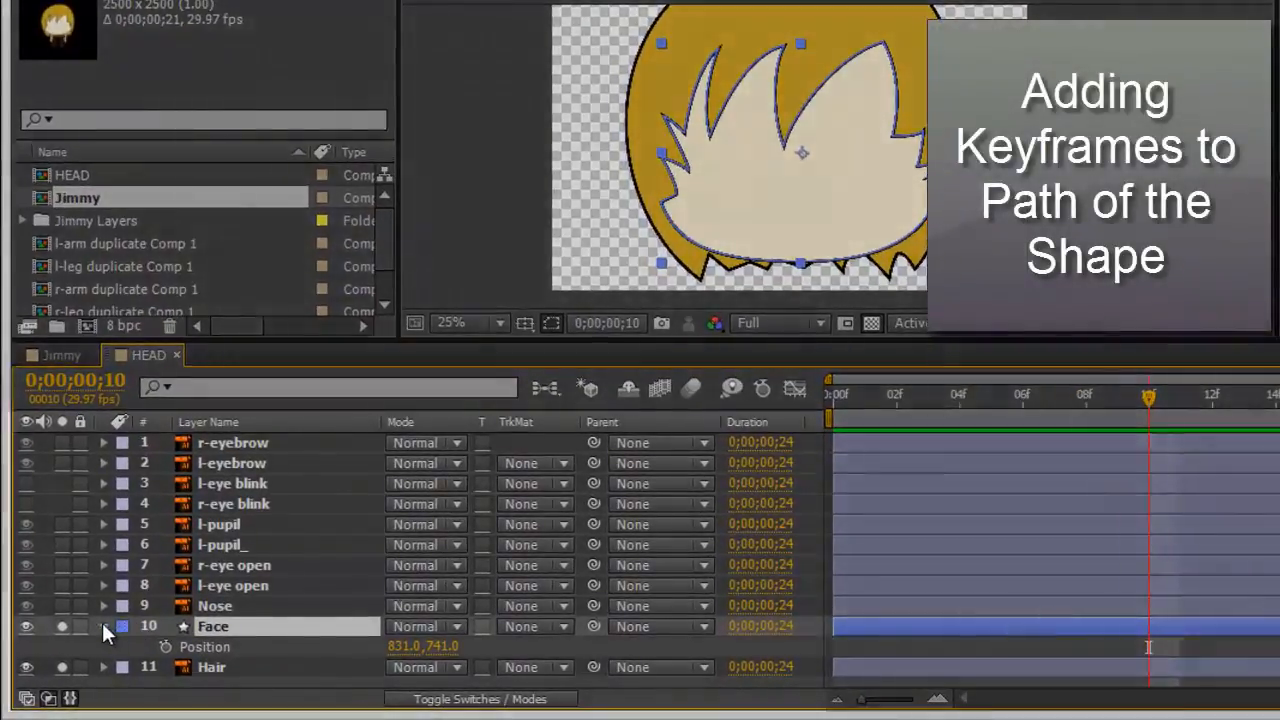
Expand the Face layer's Contents, Group 1 and Path 1, and turn on the Path stopwatch at frame 10.
left_click(104, 627)
left_click(104, 627)
scroll(106, 622, "down", 3)
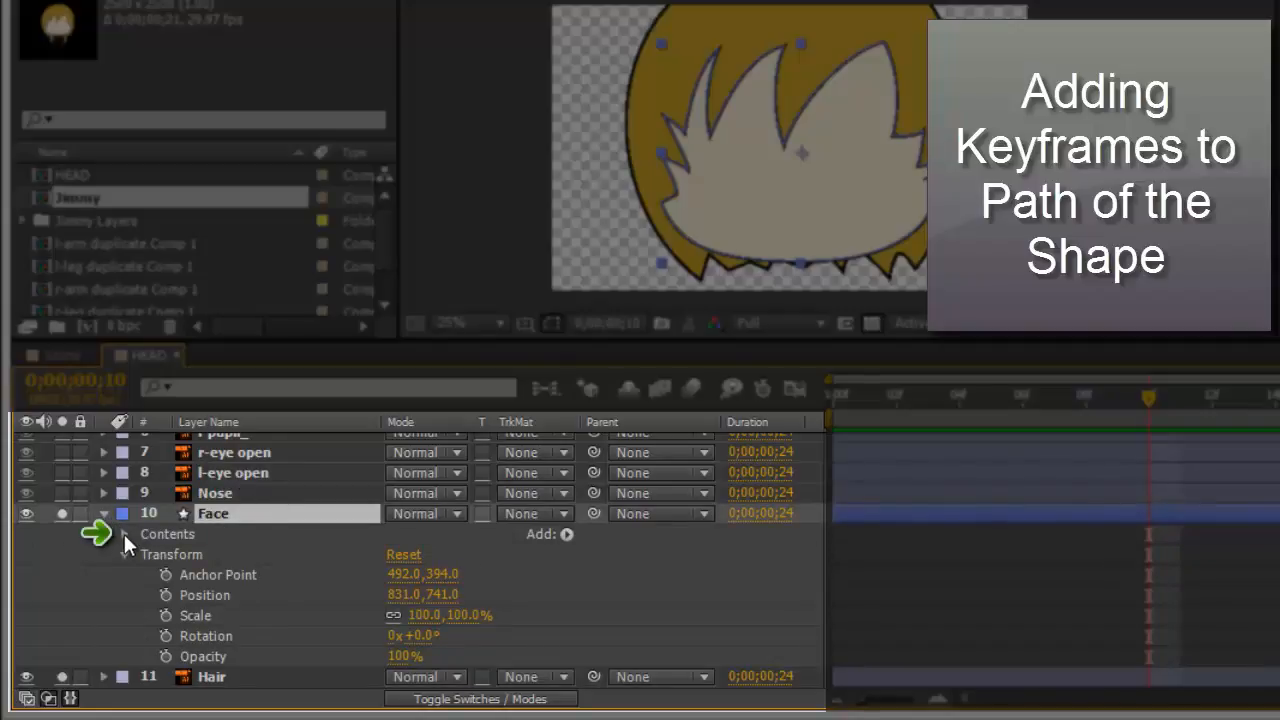
left_click(124, 534)
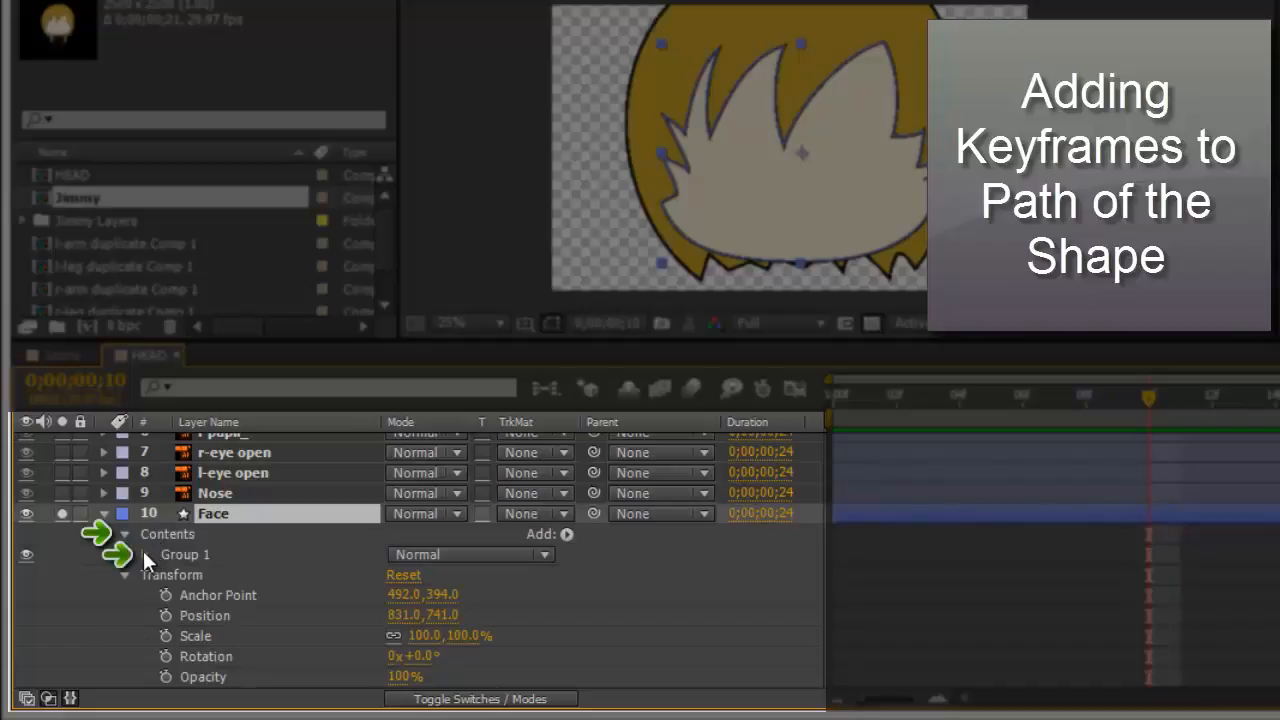
left_click(144, 554)
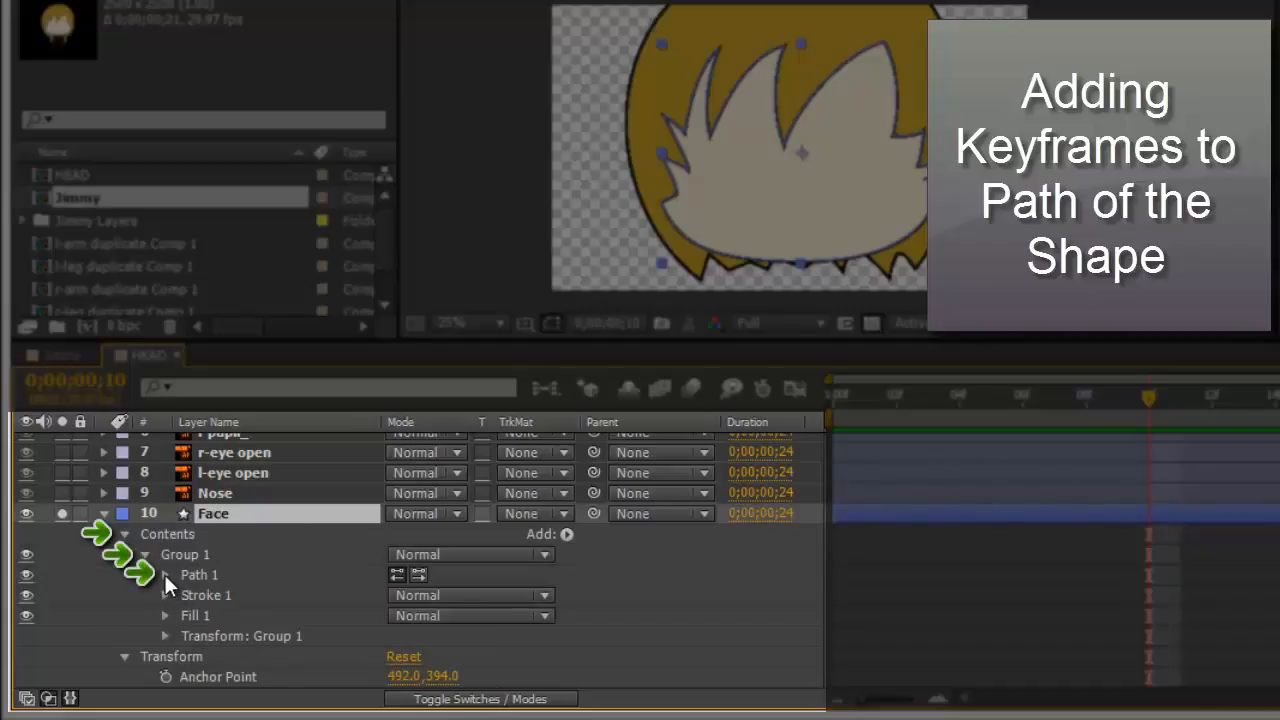
left_click(164, 574)
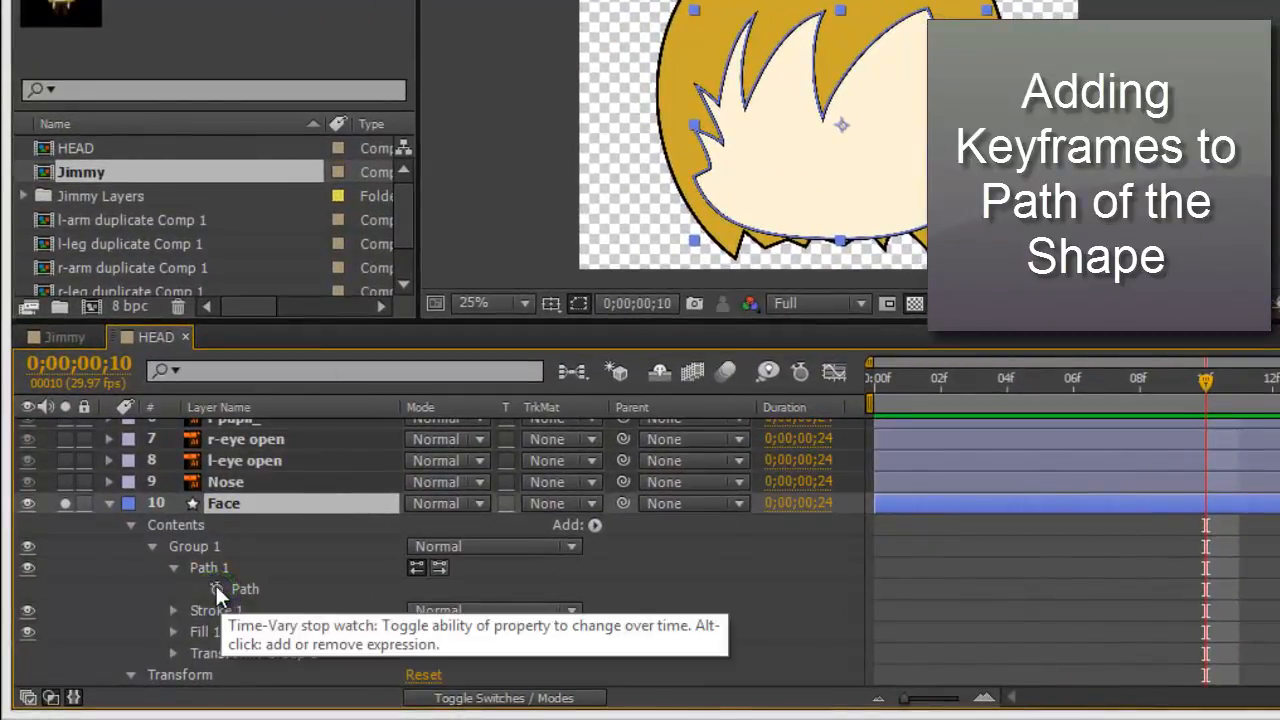
left_click(216, 588)
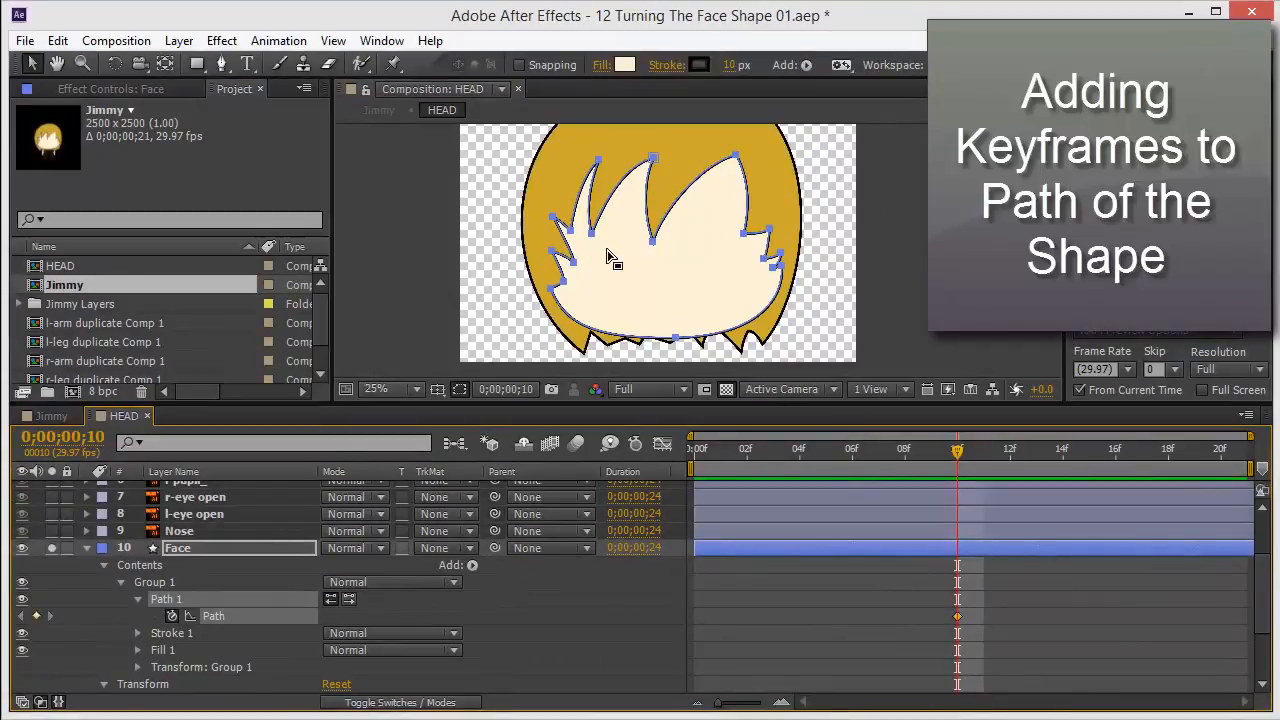
Try moving the middle spike's vertex of the Face path at frame 0, then undo it and return to frame 10.
left_click(652, 240)
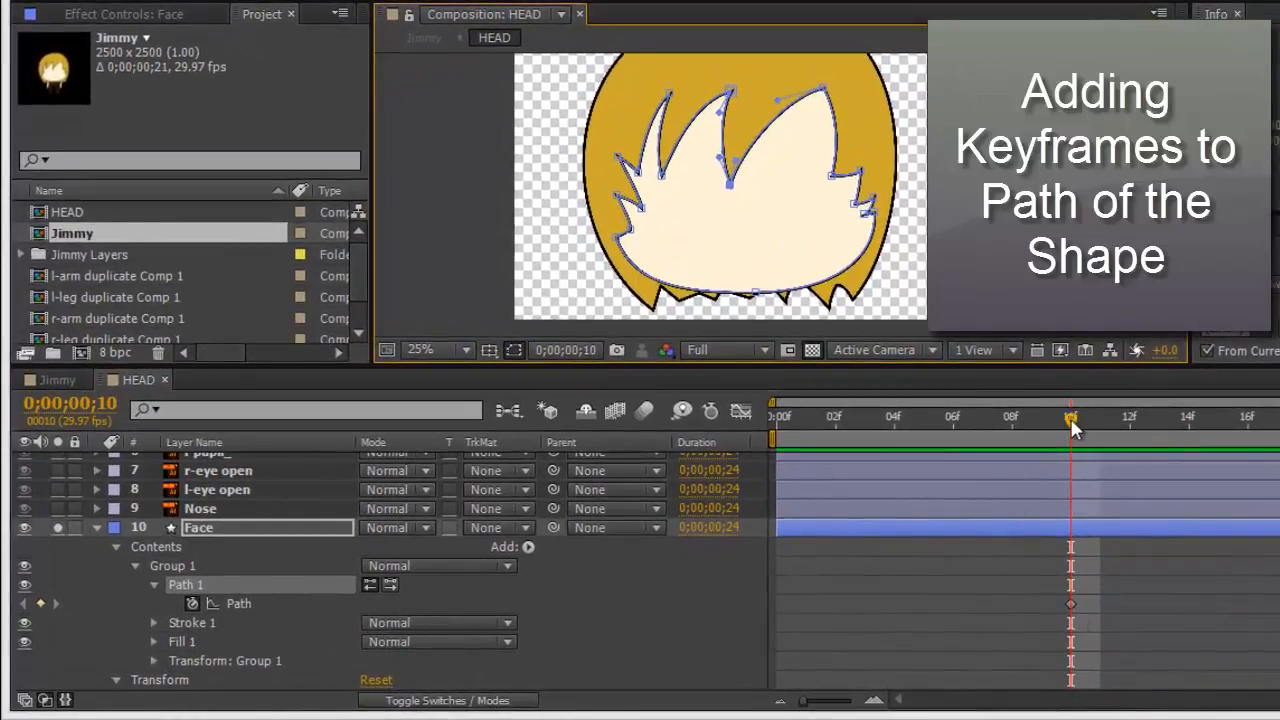
left_click_drag(1072, 427, 734, 431)
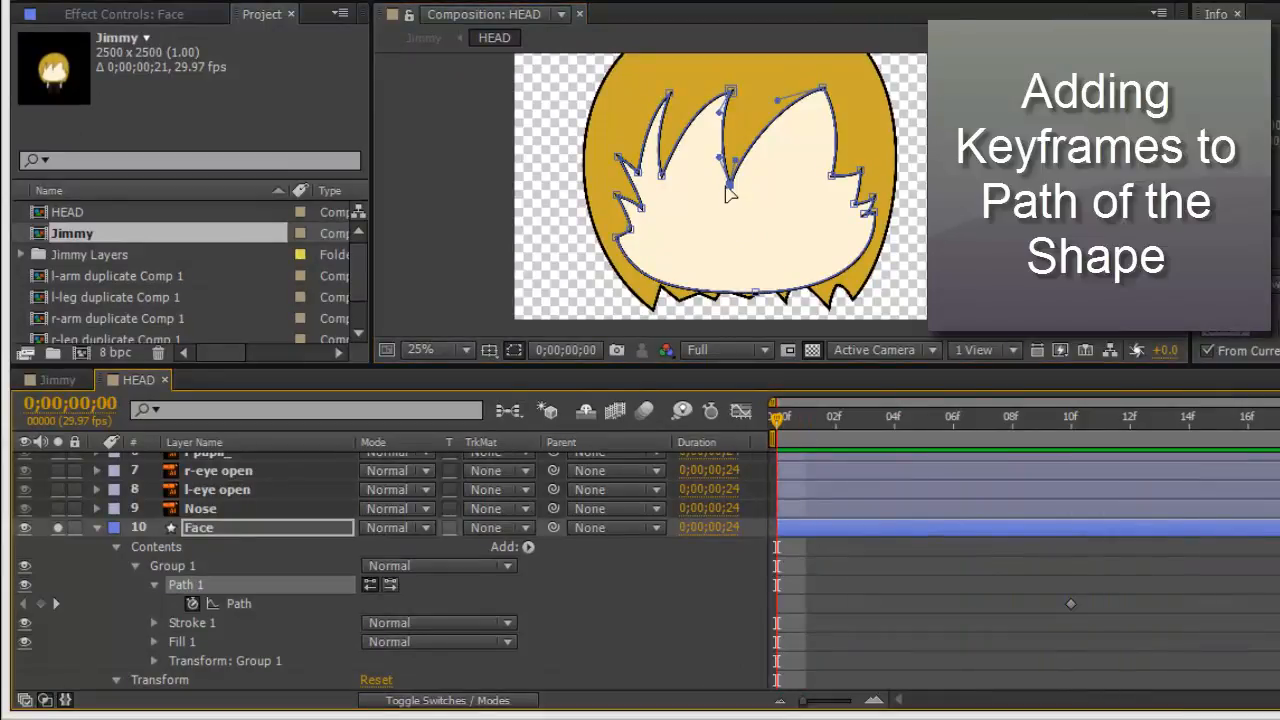
left_click_drag(729, 190, 698, 176)
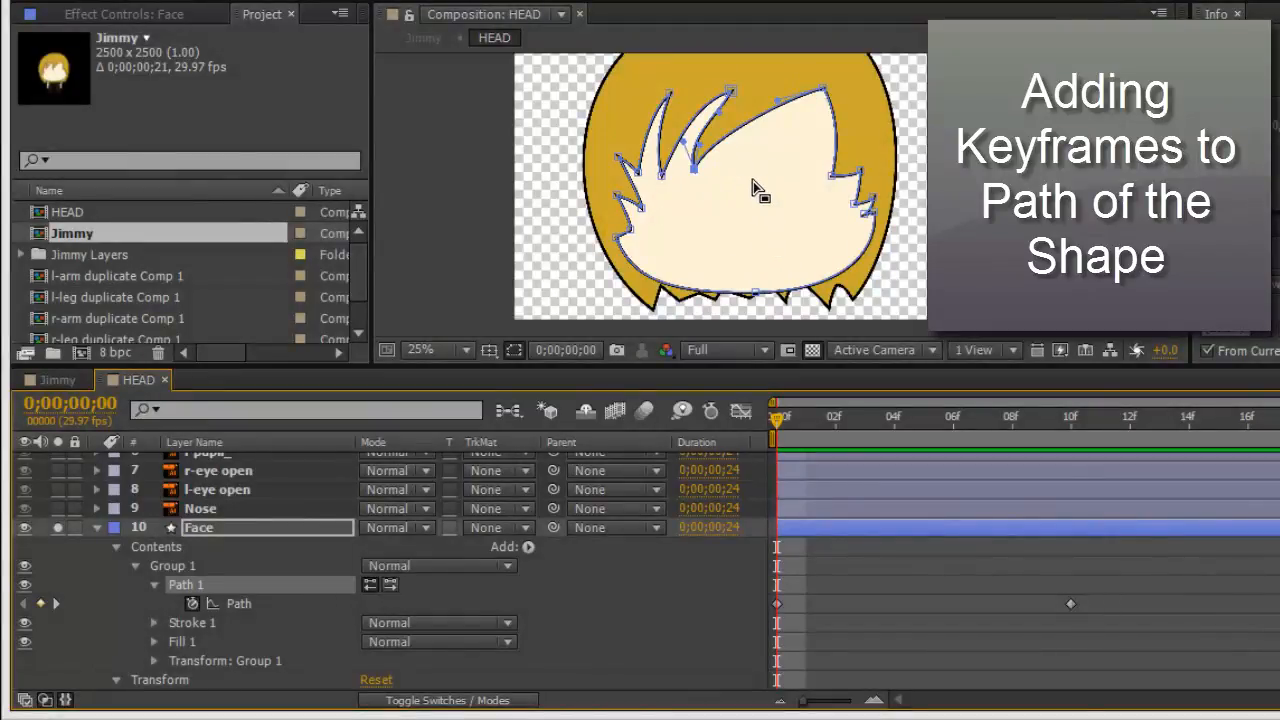
key("ctrl+z")
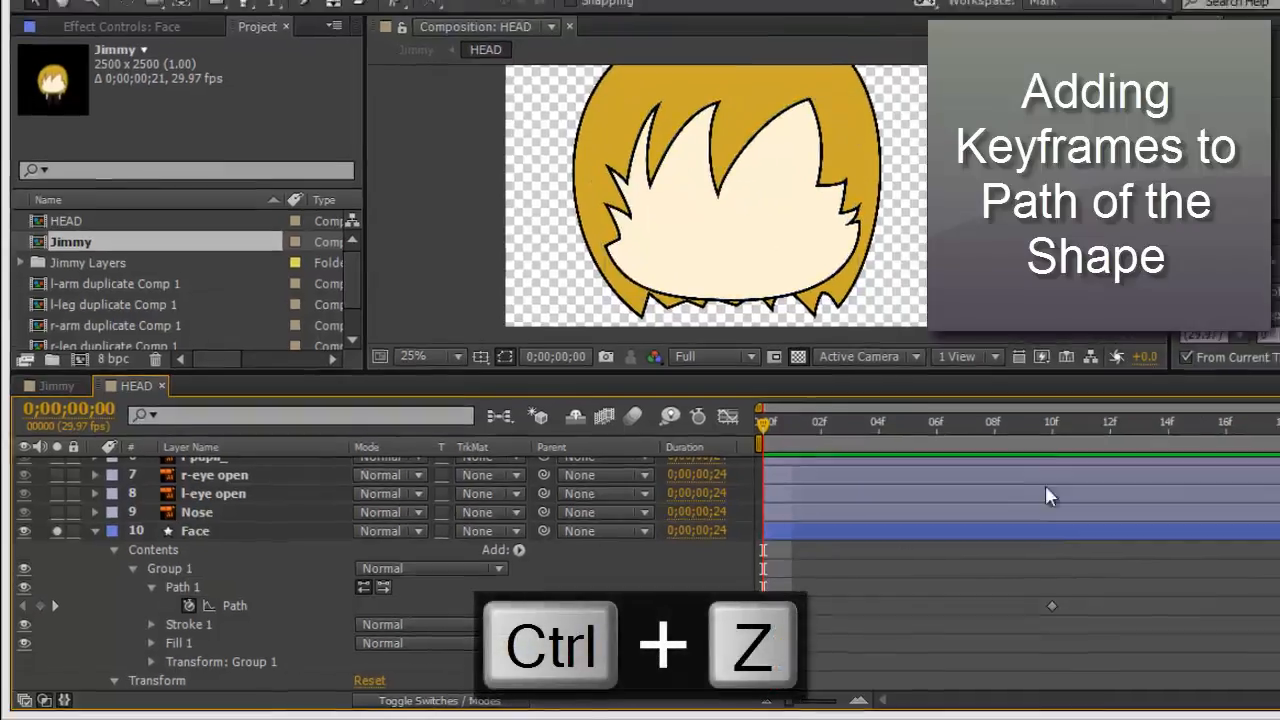
left_click(1070, 432)
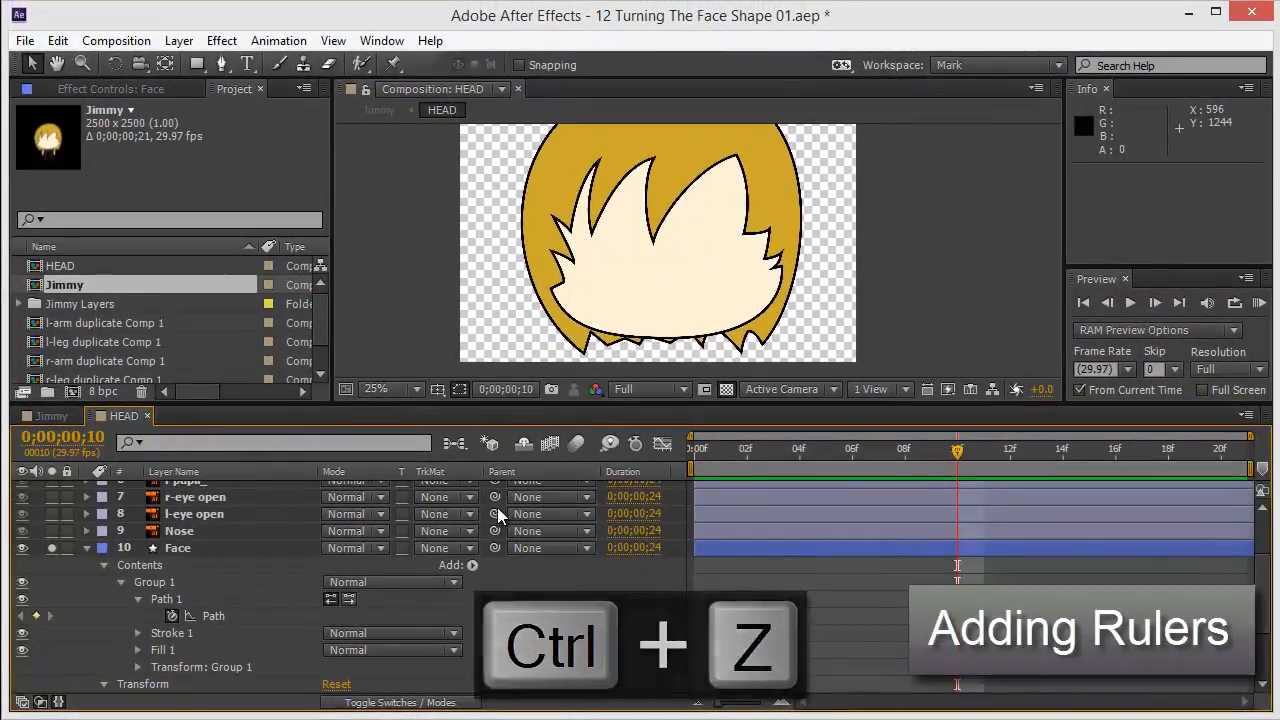
Collapse the Face layer, maximize the composition viewer and show the rulers.
left_click(87, 550)
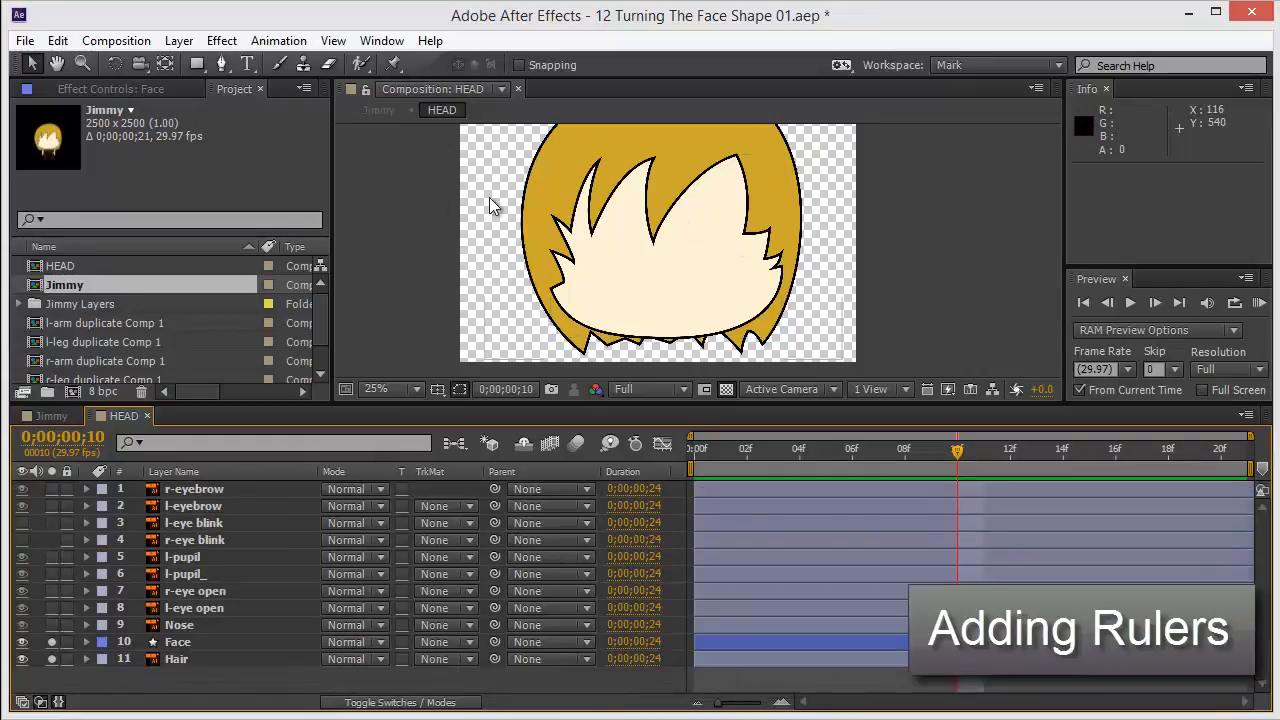
key("grave")
scroll(521, 391, "up", 1)
left_click_drag(528, 381, 535, 417)
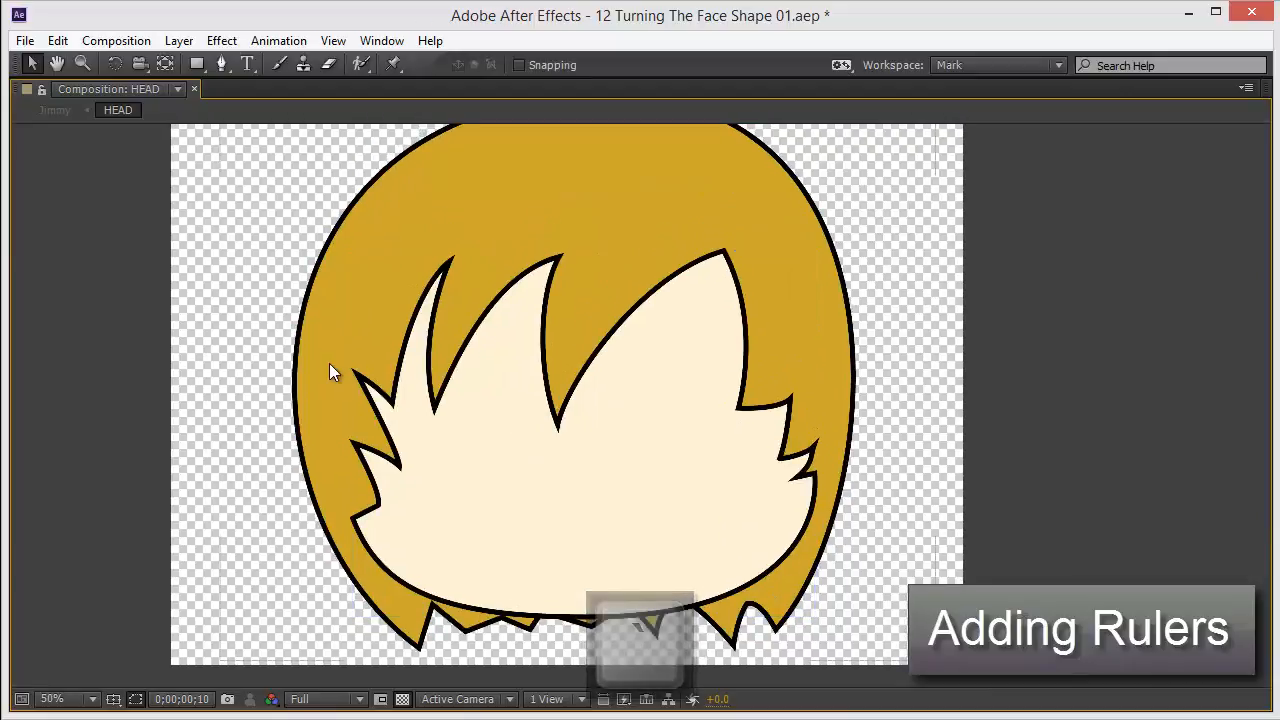
key("ctrl+r")
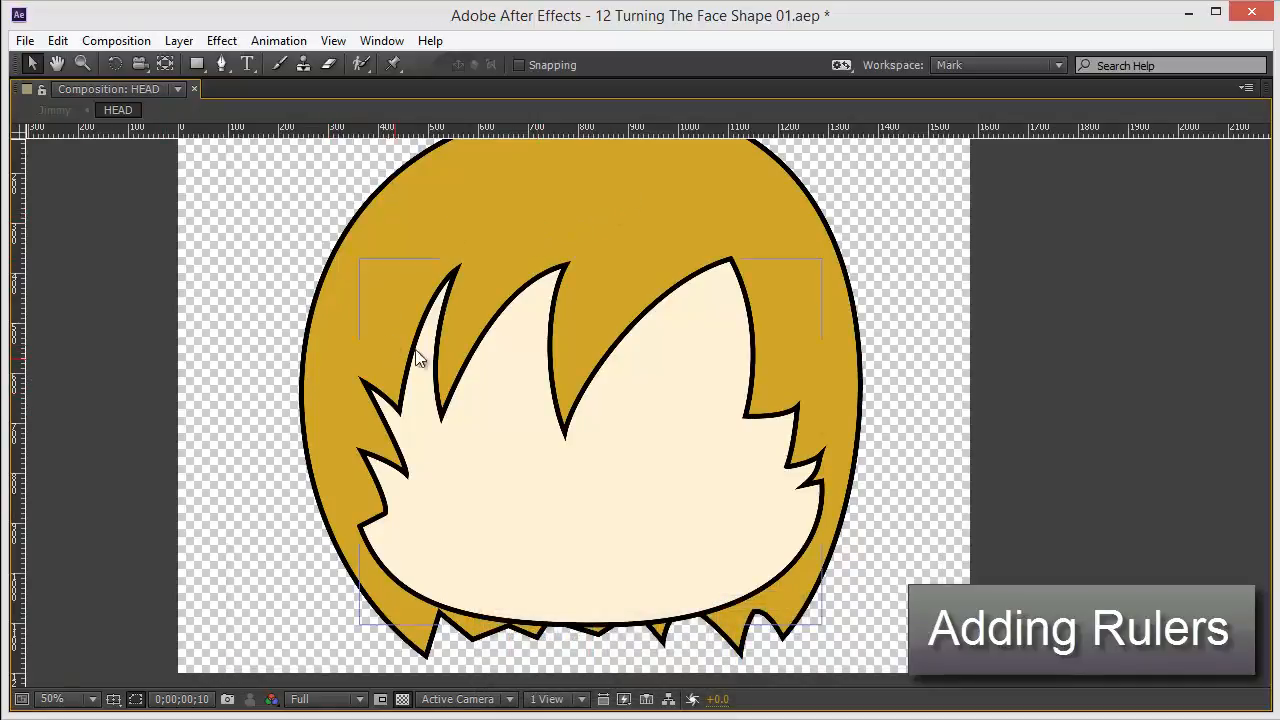
Drag five vertical guides from the ruler onto the face, marking its left and right edges and three points between.
left_click(333, 41)
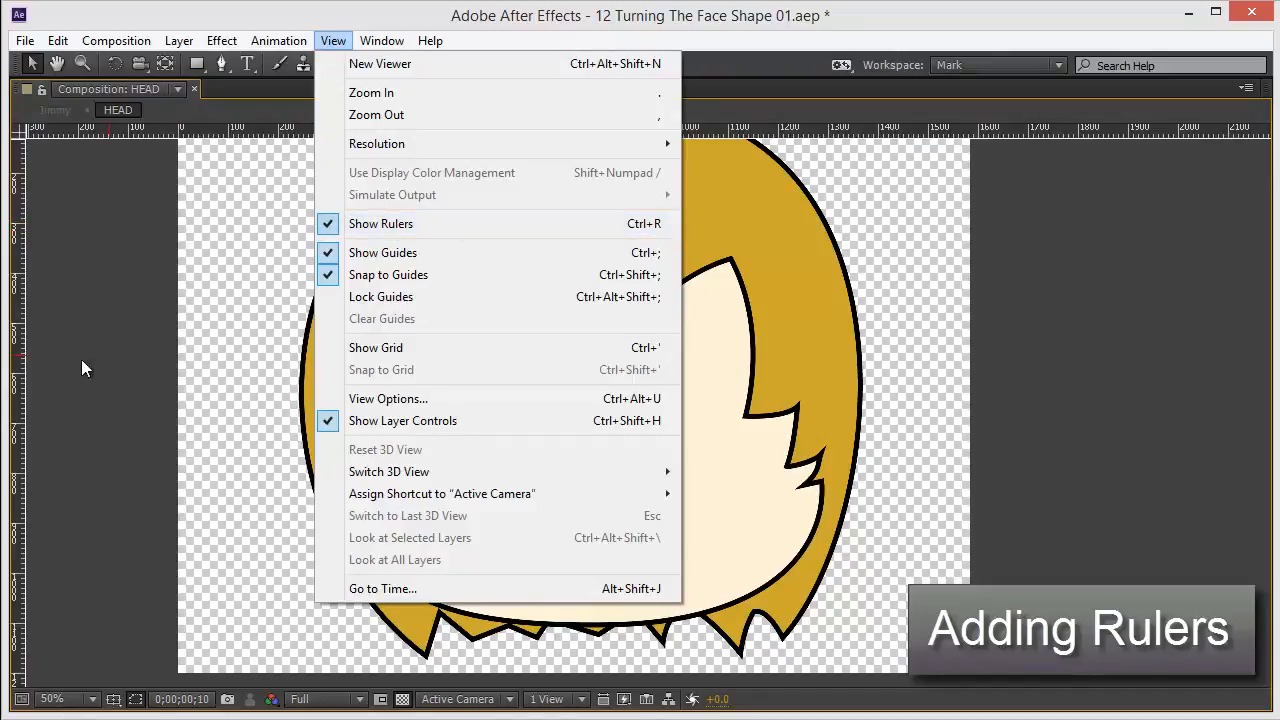
left_click(14, 397)
left_click_drag(18, 393, 361, 491)
left_click_drag(21, 424, 820, 488)
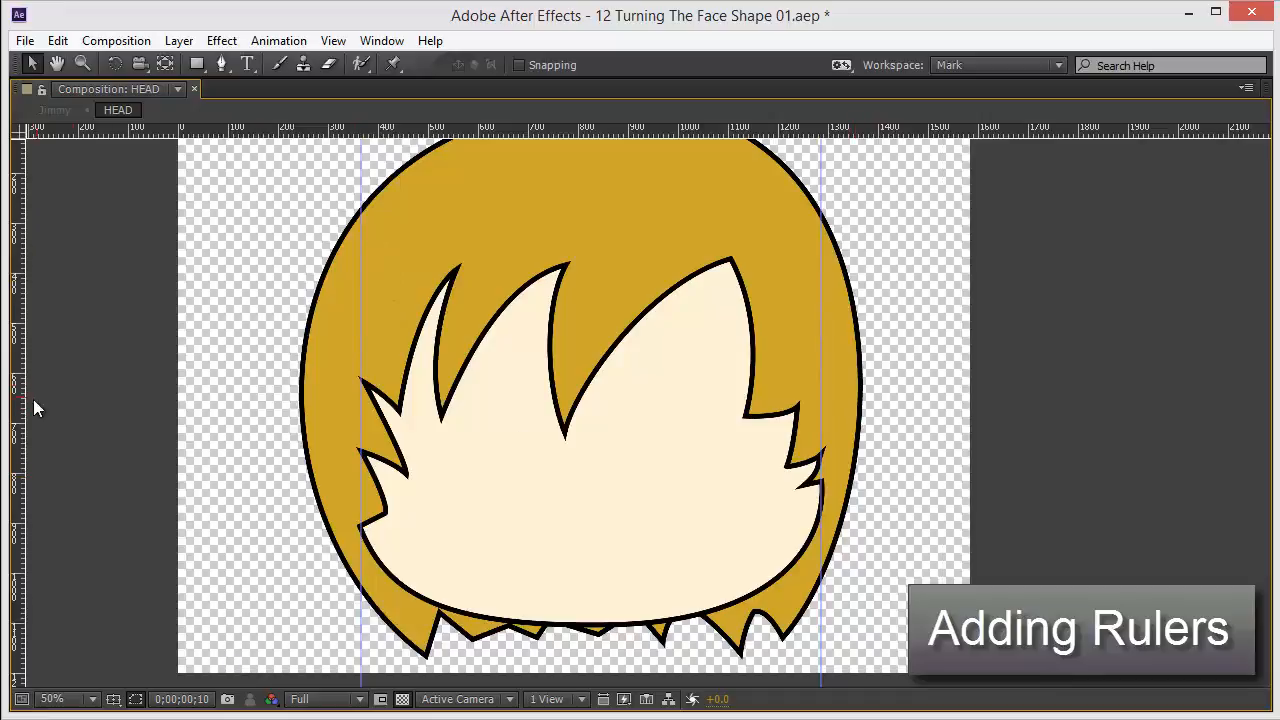
left_click_drag(18, 405, 589, 499)
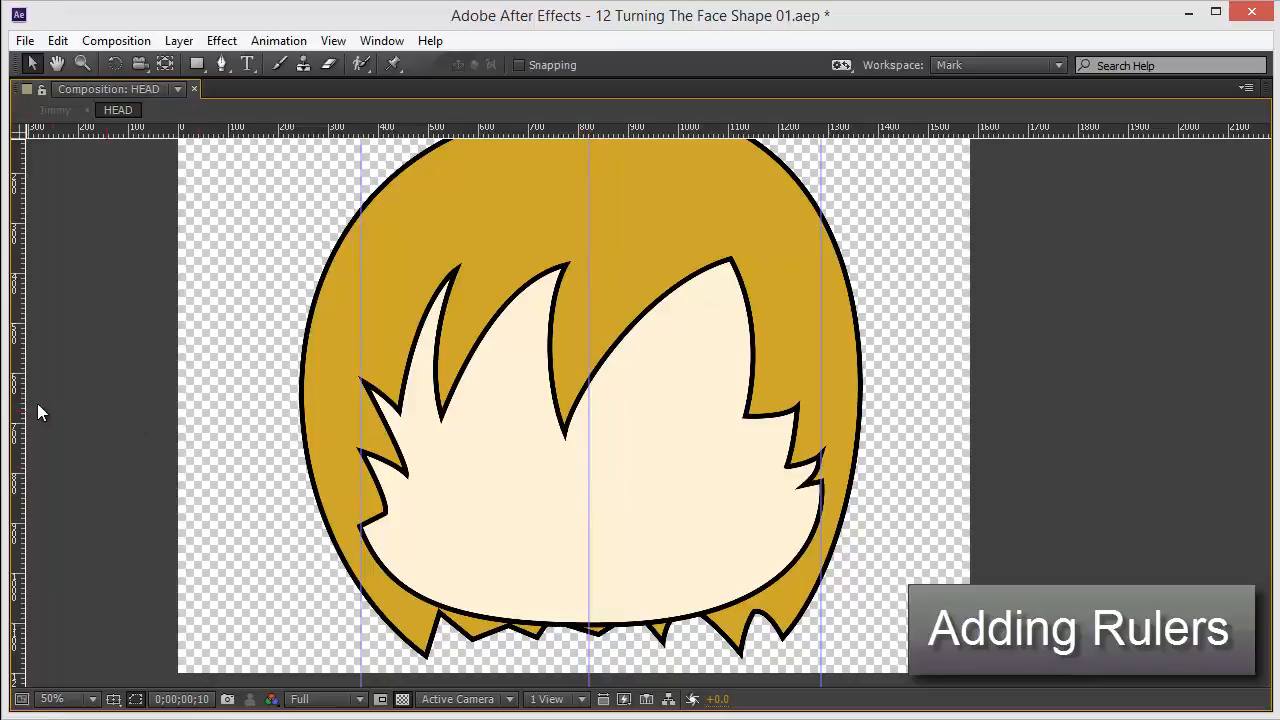
left_click_drag(17, 410, 477, 407)
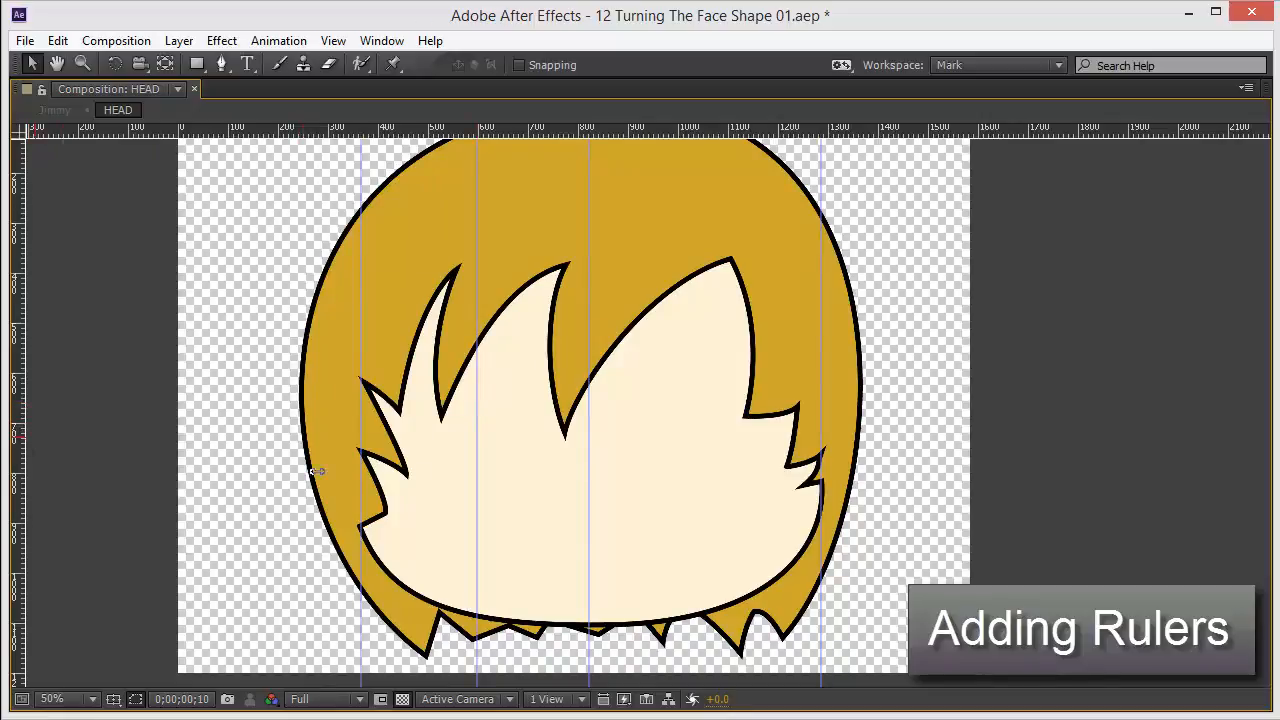
left_click_drag(316, 471, 715, 459)
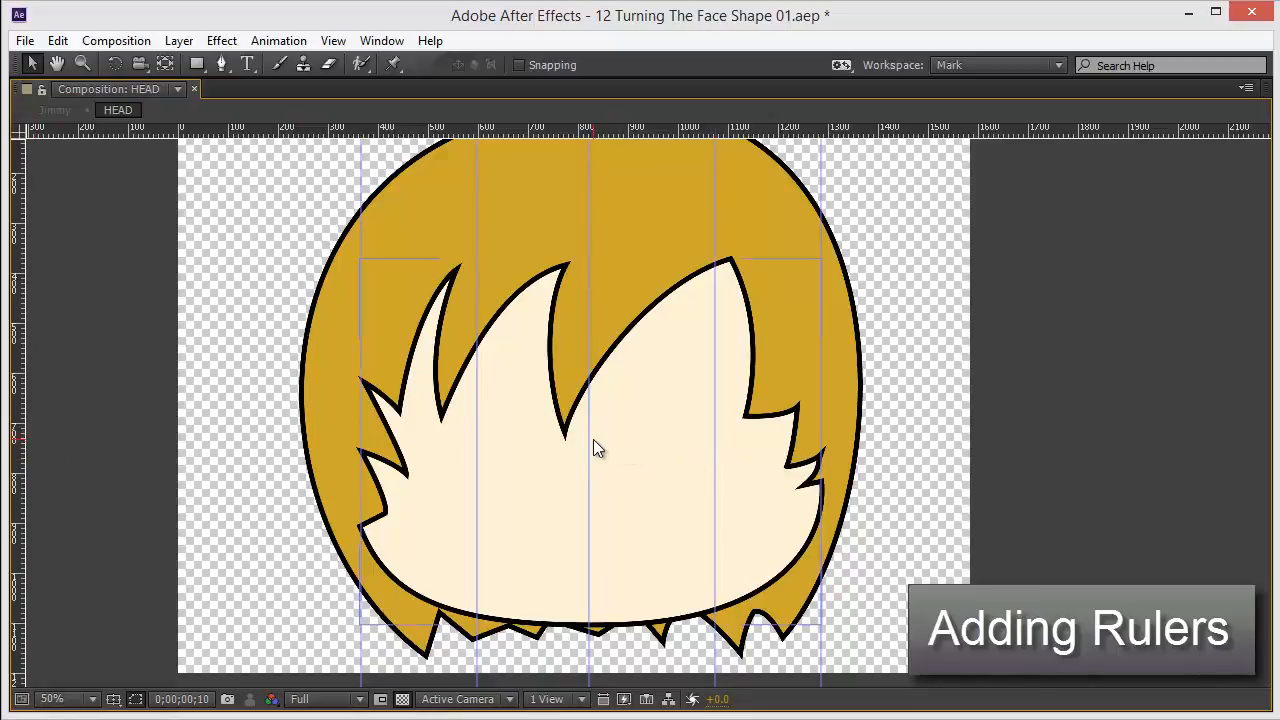
left_click_drag(591, 441, 597, 443)
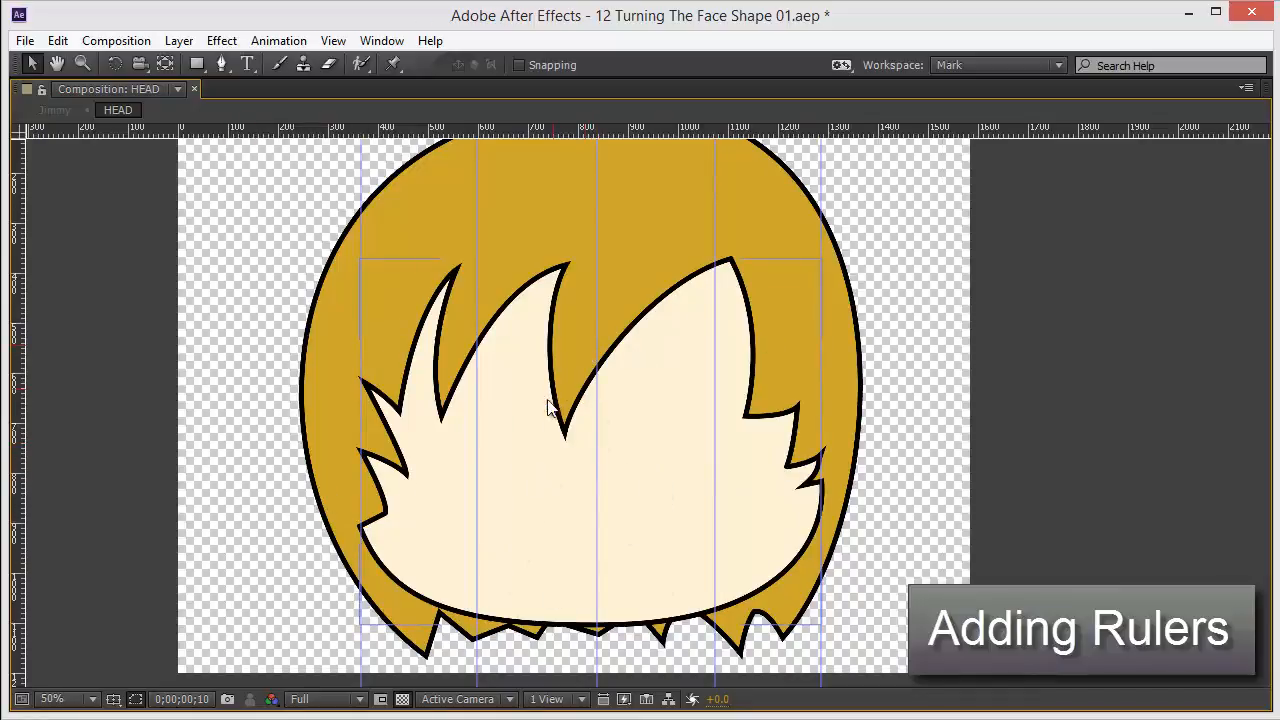
left_click(351, 477)
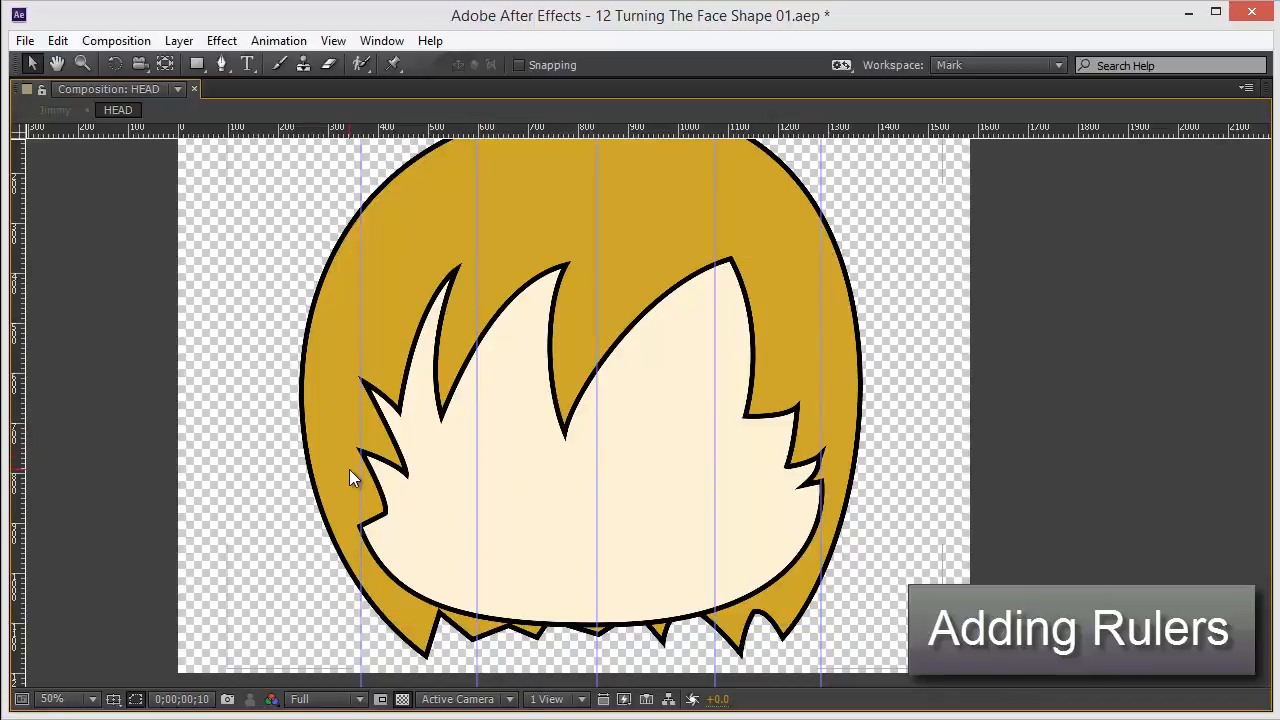
Select the Face layer and zoom in to examine the middle spike's tip vertex on its path.
key("grave")
scroll(627, 318, "down", 2)
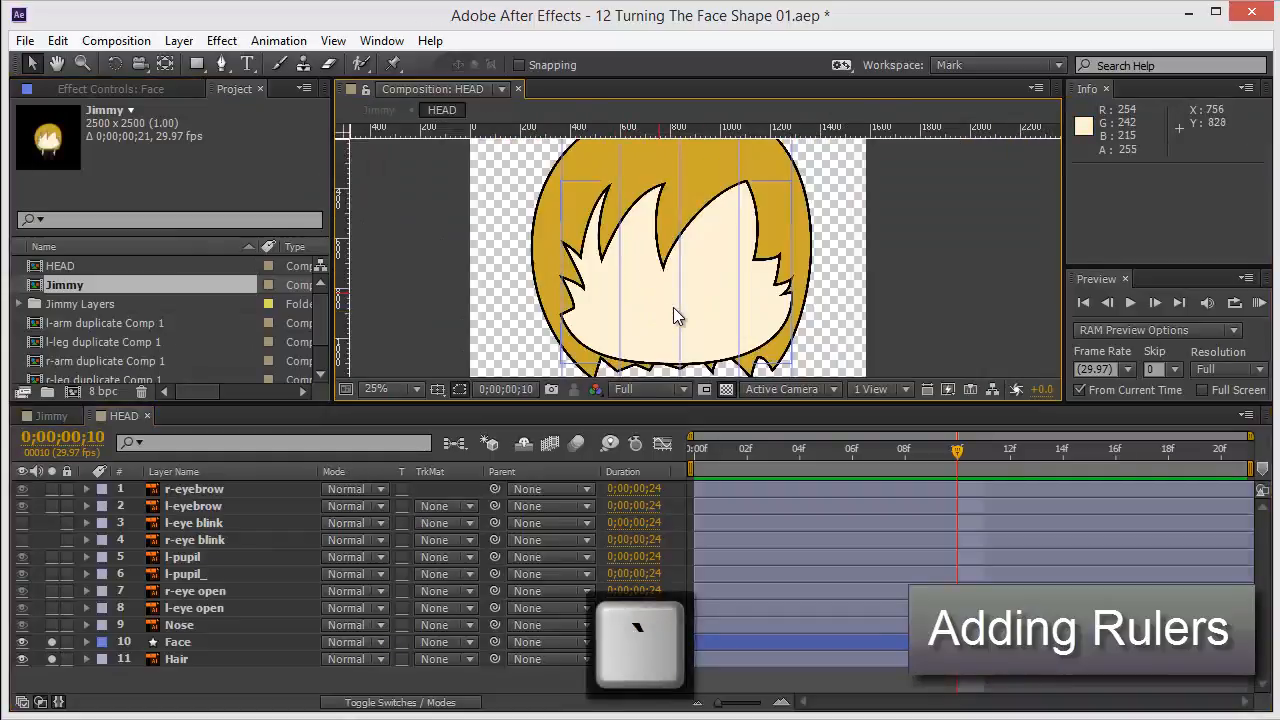
left_click(655, 298)
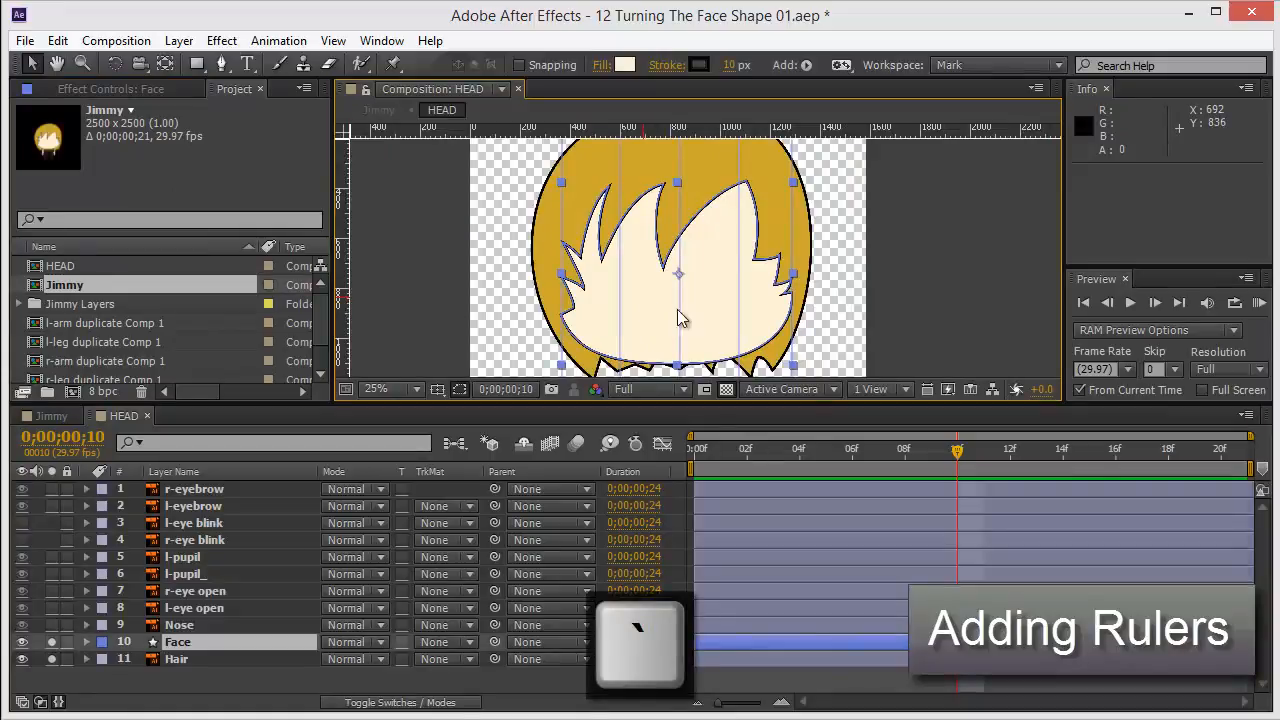
scroll(680, 302, "up", 1)
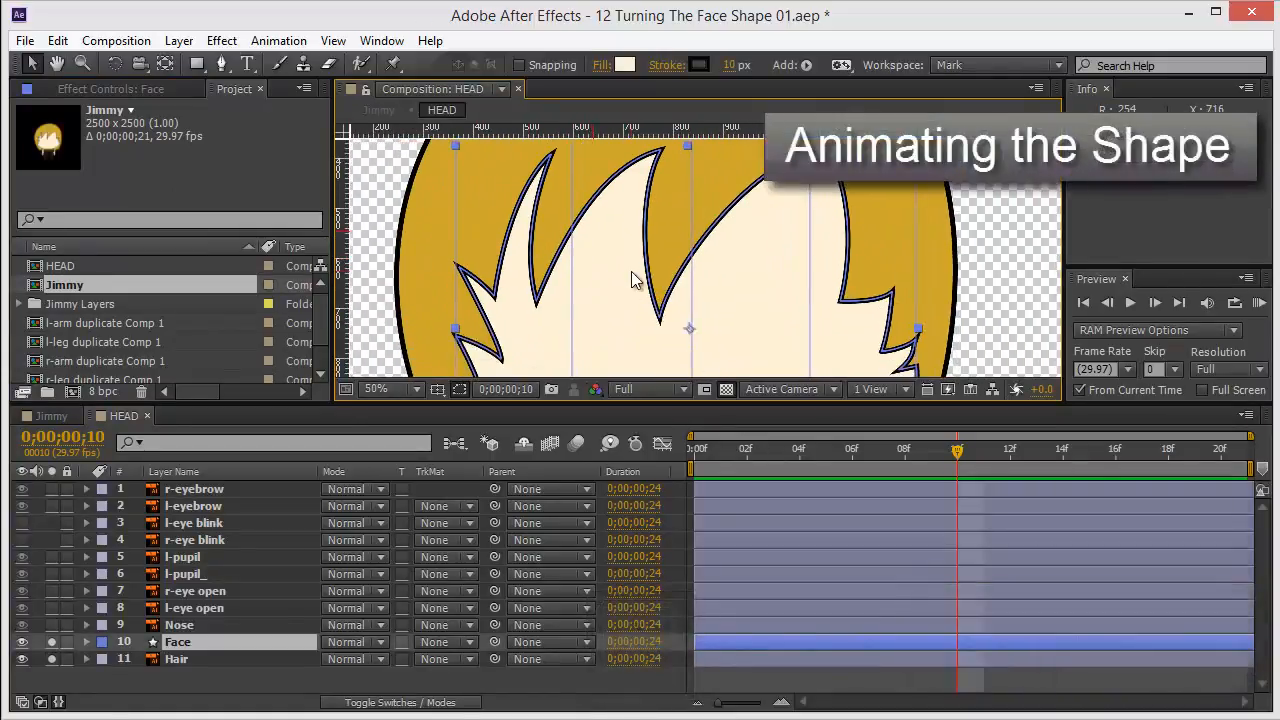
key("grave")
left_click_drag(597, 364, 607, 321)
scroll(610, 330, "up", 1)
key("g")
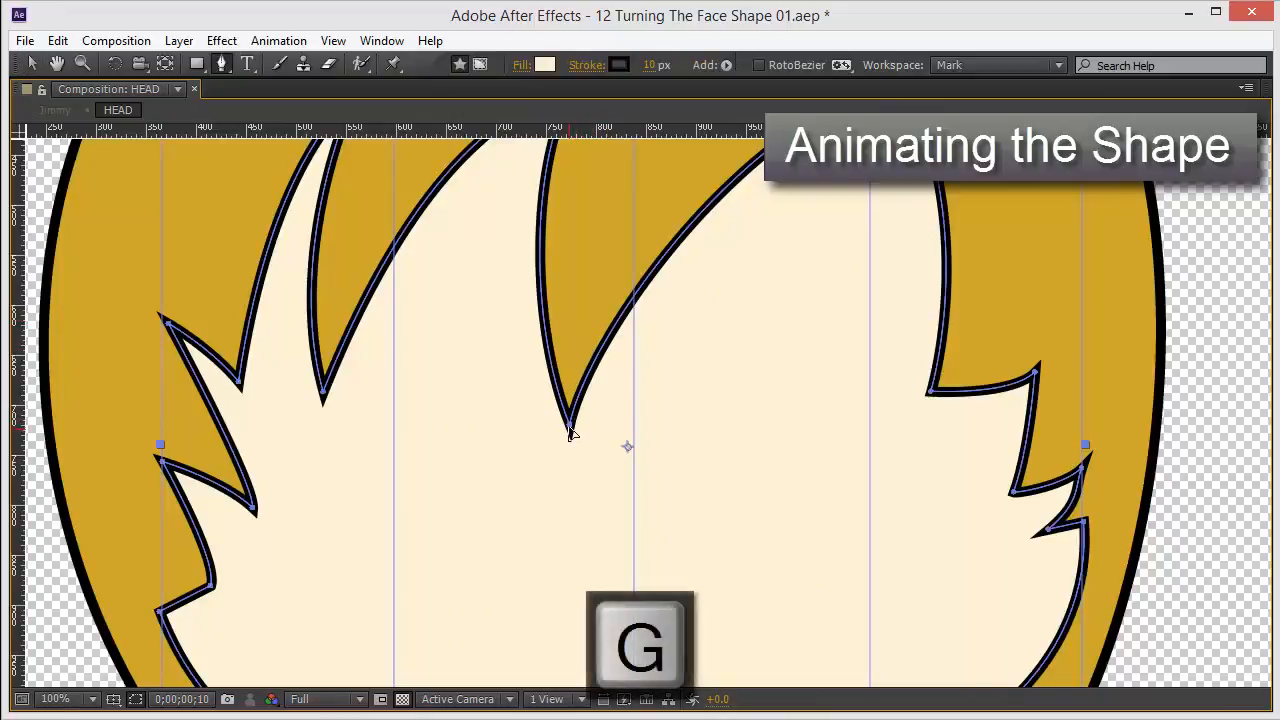
left_click(570, 429)
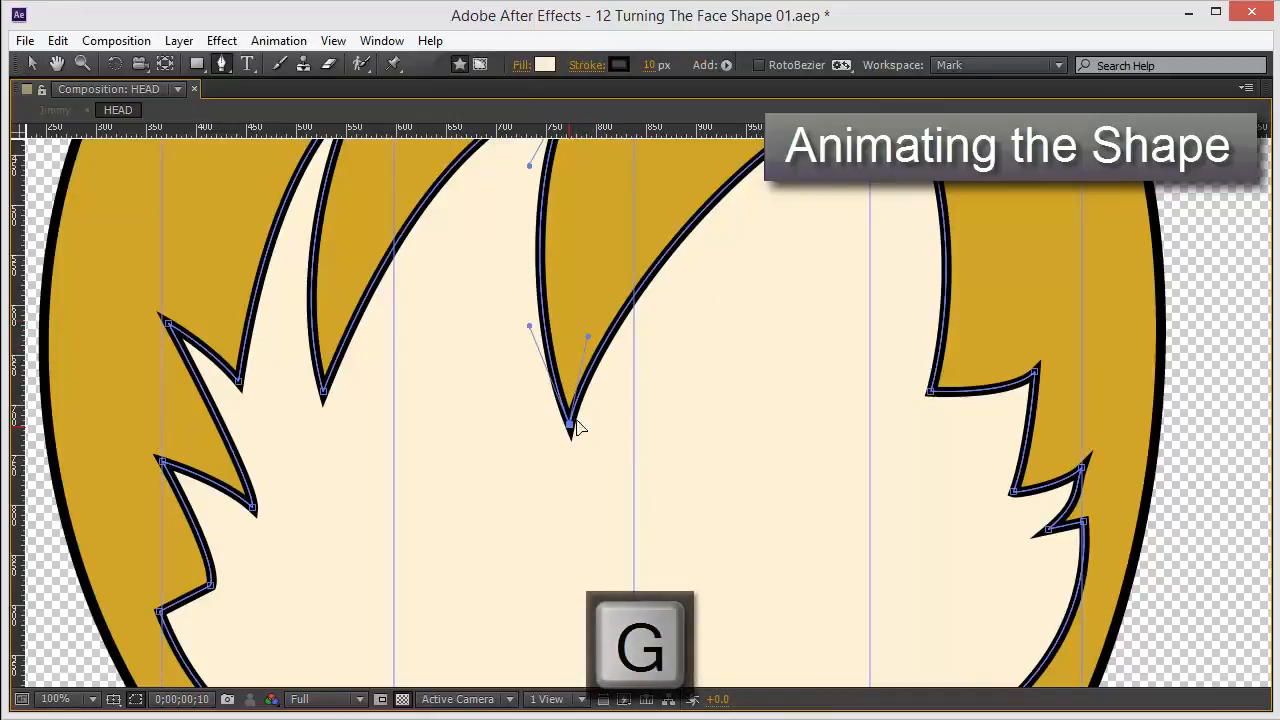
key("v")
left_click_drag(580, 282, 577, 371)
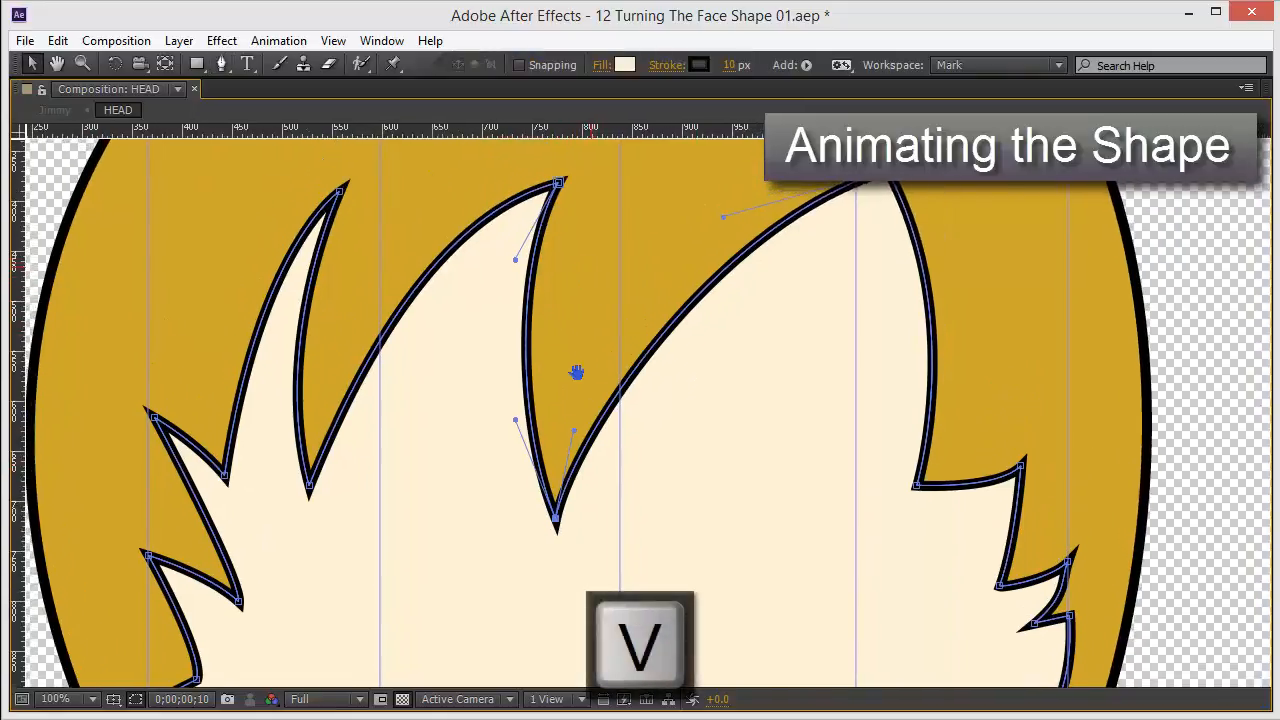
scroll(629, 363, "down", 2)
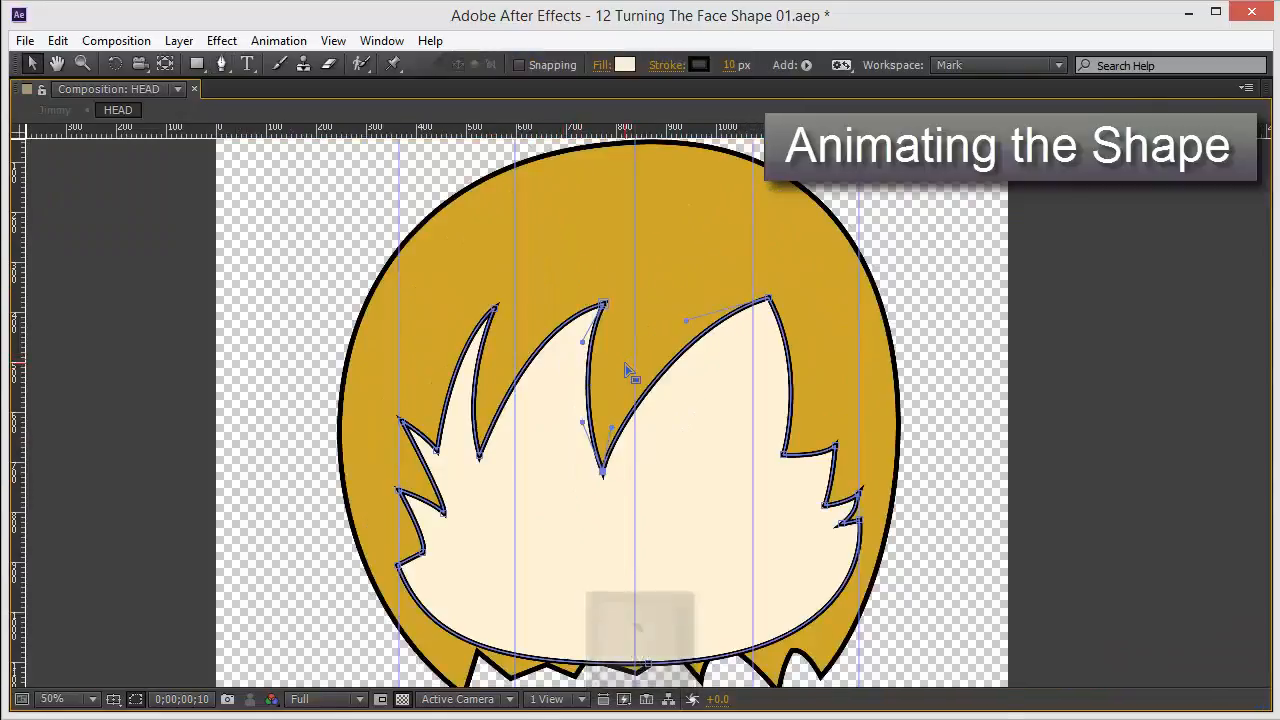
key("grave")
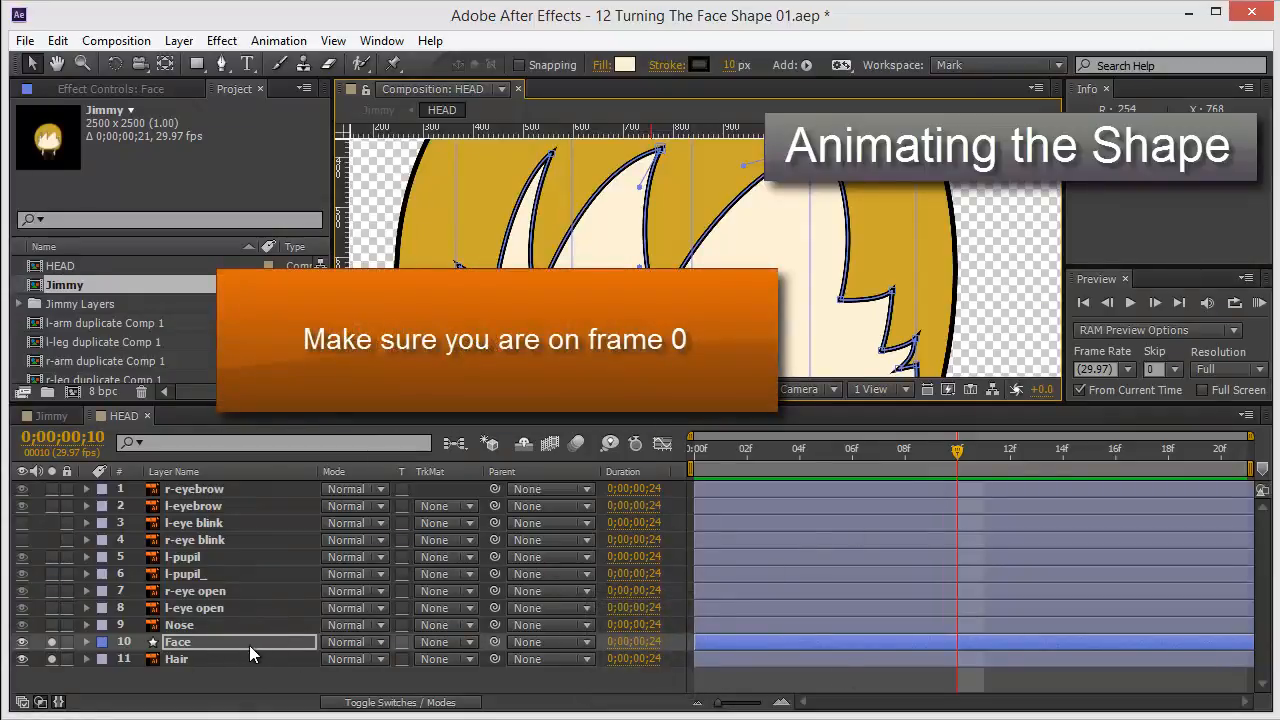
Reveal the Face layer's Path keyframes and move the current time to frame 0.
key("u")
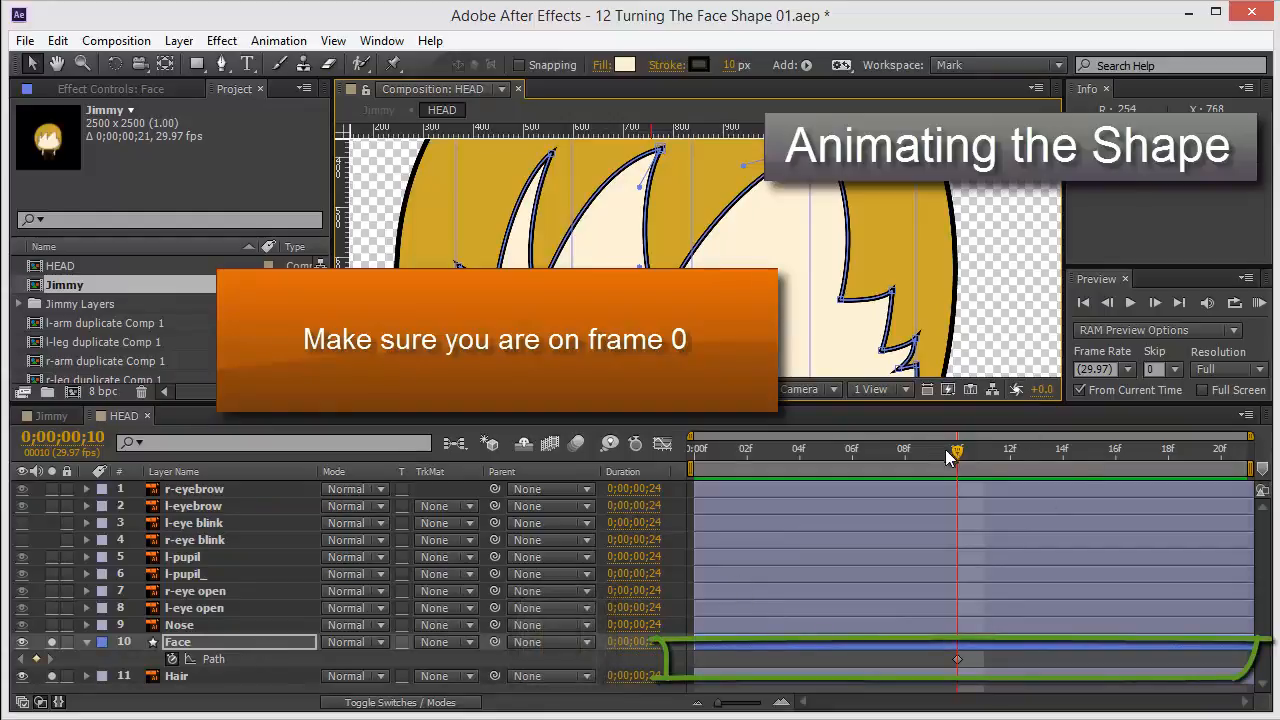
left_click_drag(950, 455, 929, 455)
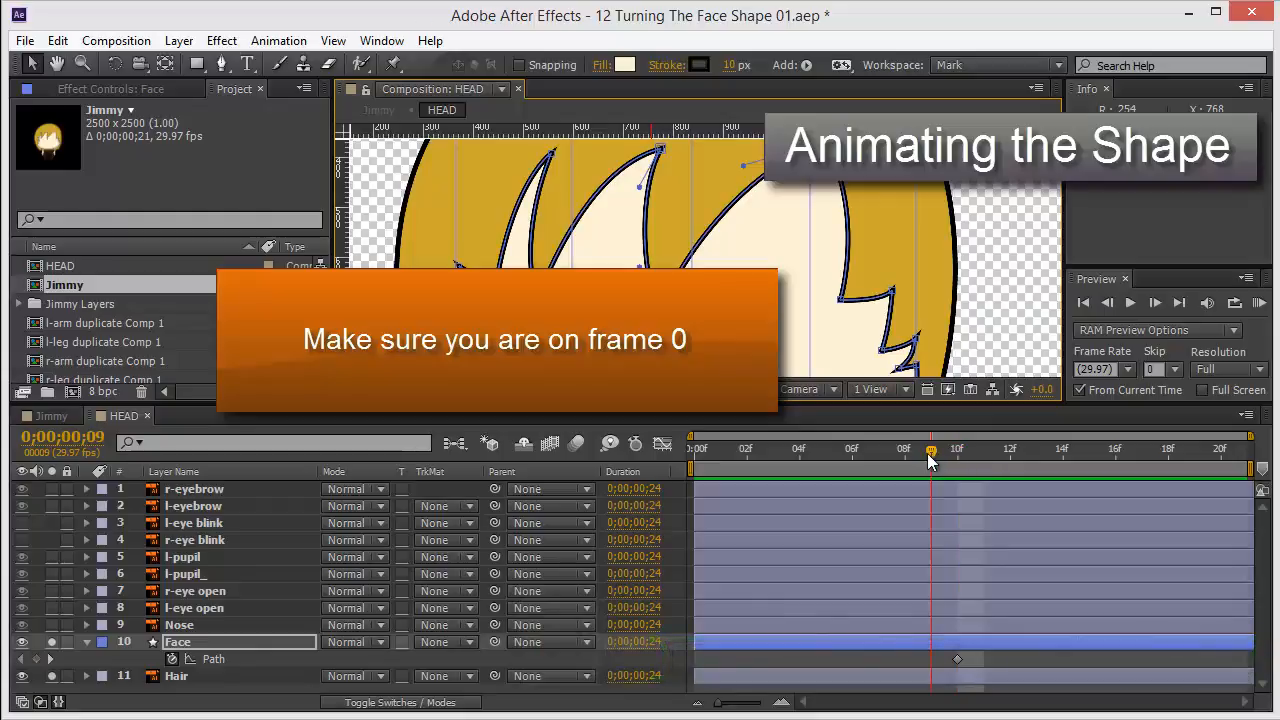
left_click_drag(930, 455, 955, 453)
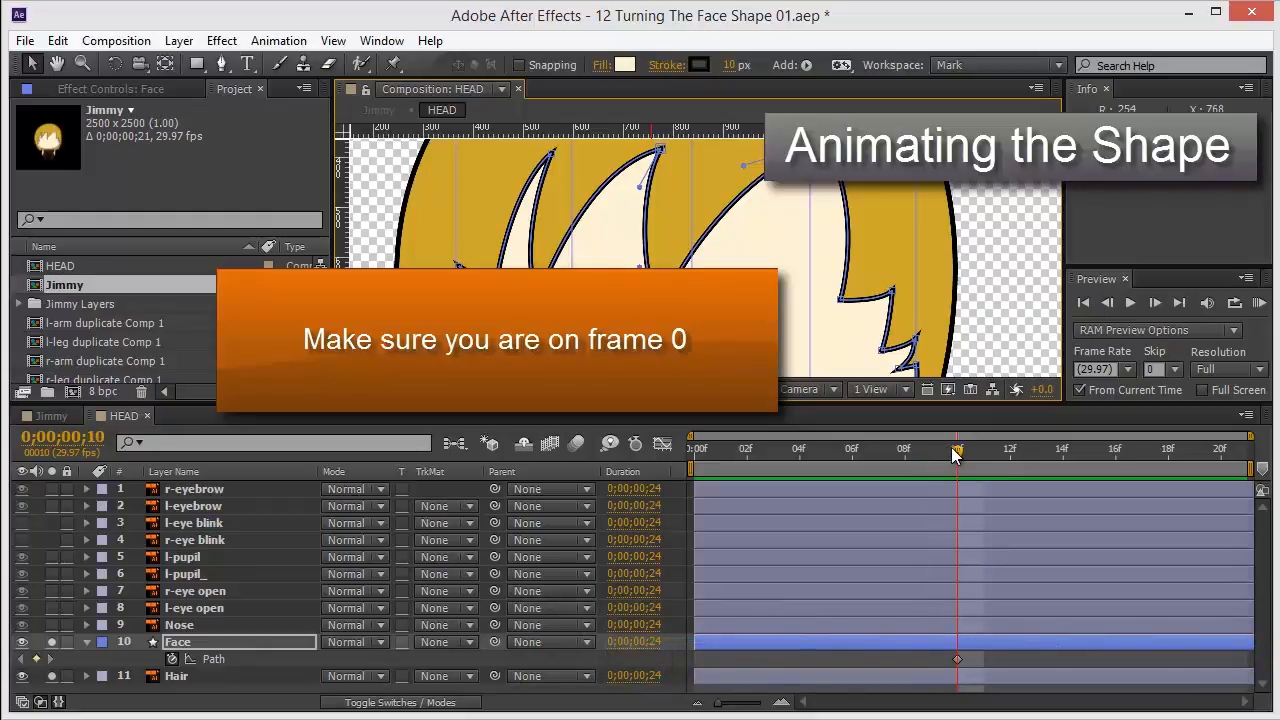
key("Home")
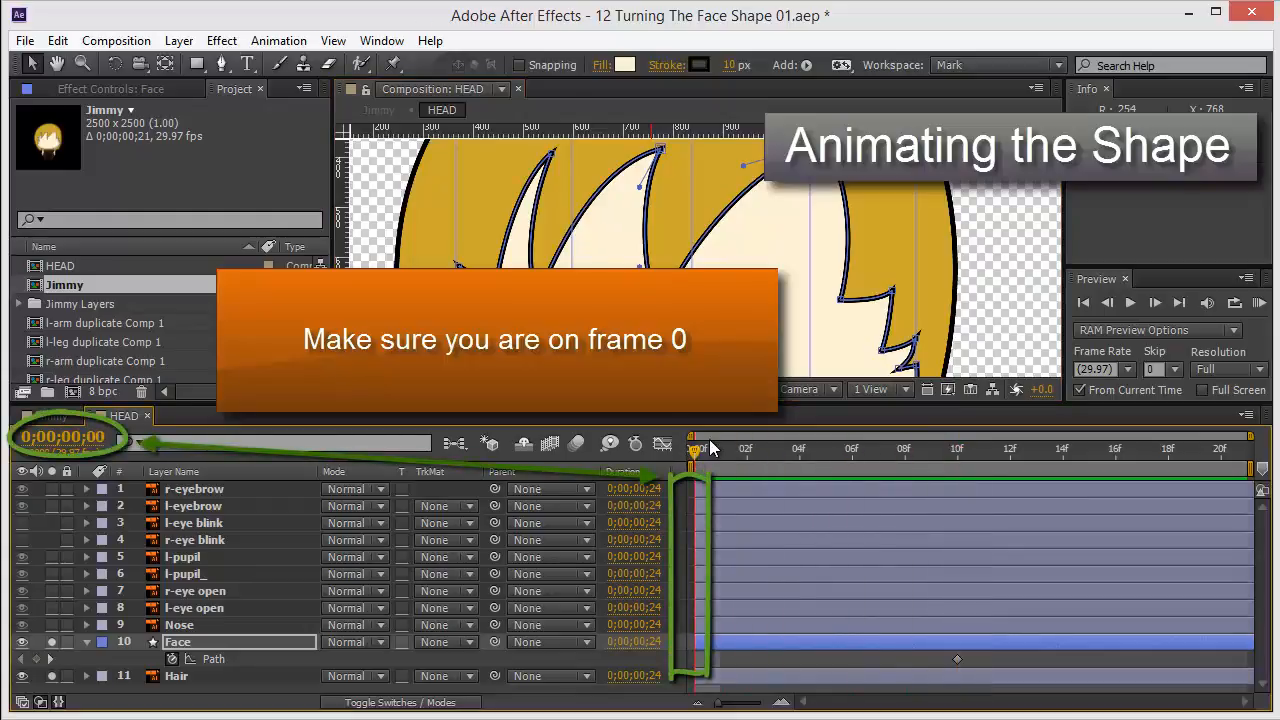
Maximize the viewer and pull the face path's lower-left spike vertices inward toward the leftmost guide.
key("grave")
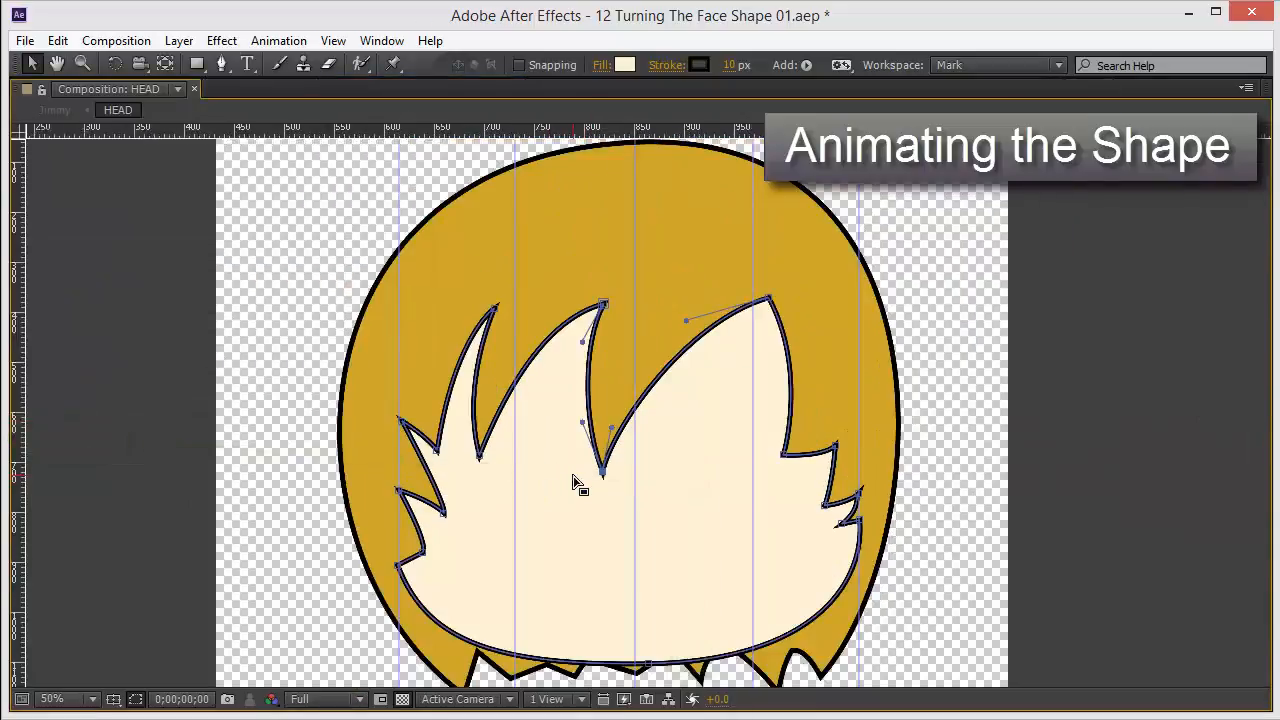
scroll(566, 470, "up", 1)
left_click_drag(386, 437, 710, 278)
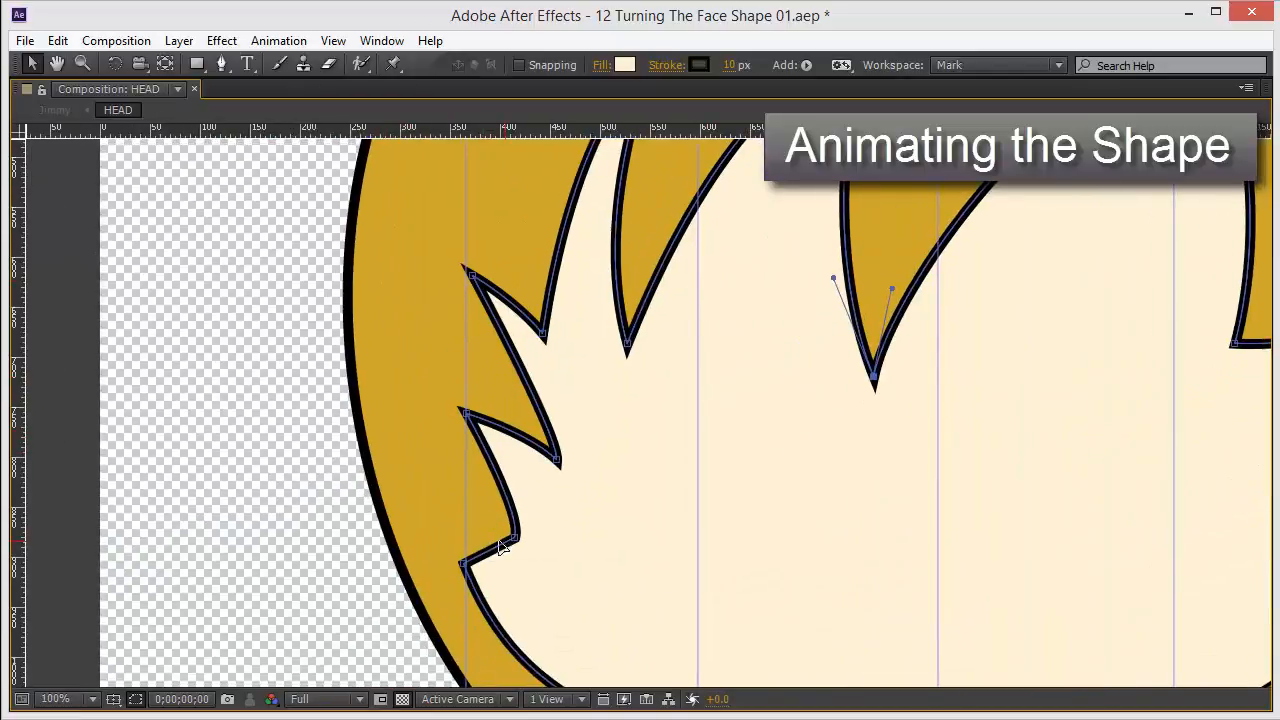
left_click_drag(463, 567, 496, 520)
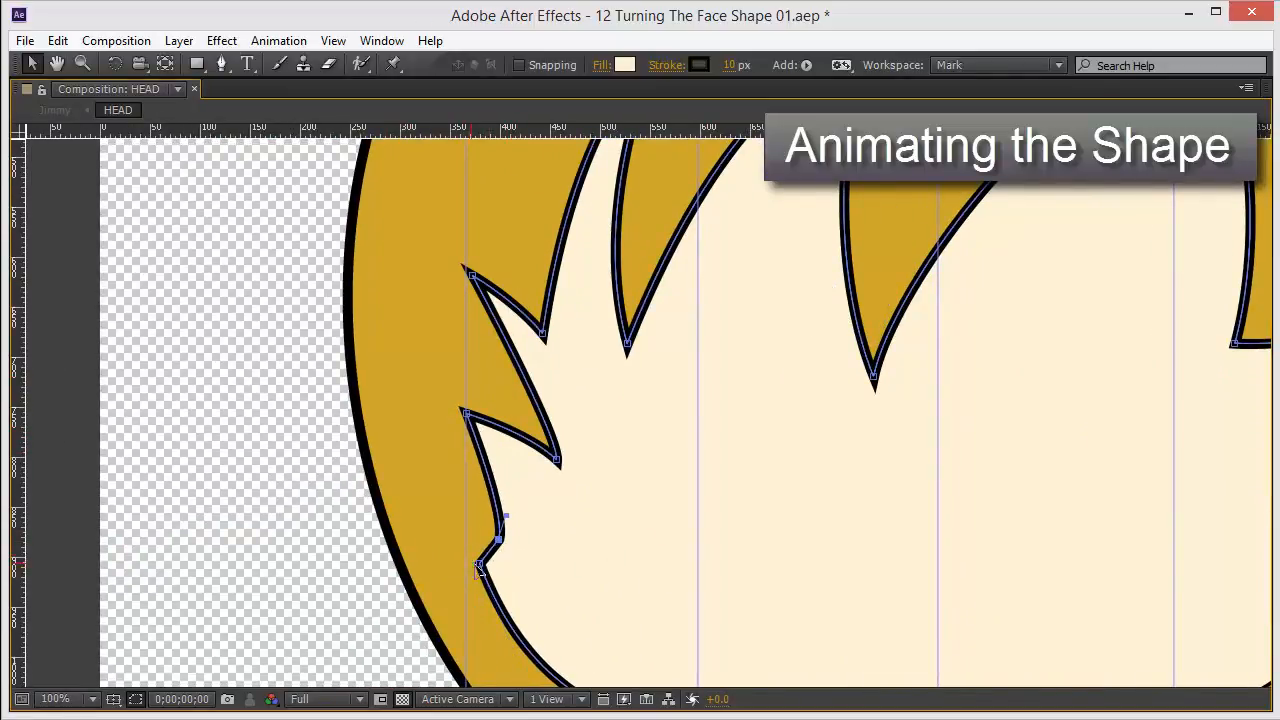
mouse_move(479, 566)
left_mouse_down()
mouse_move(491, 563)
mouse_move(491, 594)
mouse_move(476, 580)
mouse_move(493, 574)
left_mouse_up()
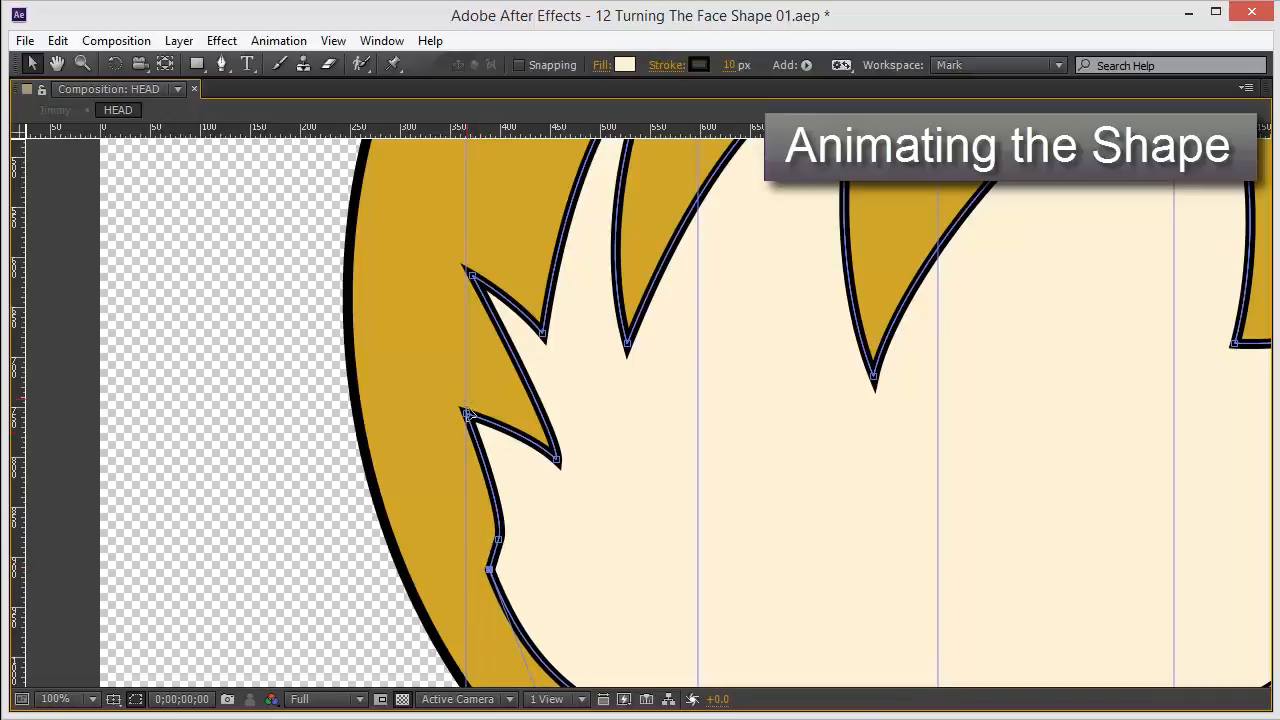
left_click_drag(467, 414, 516, 462)
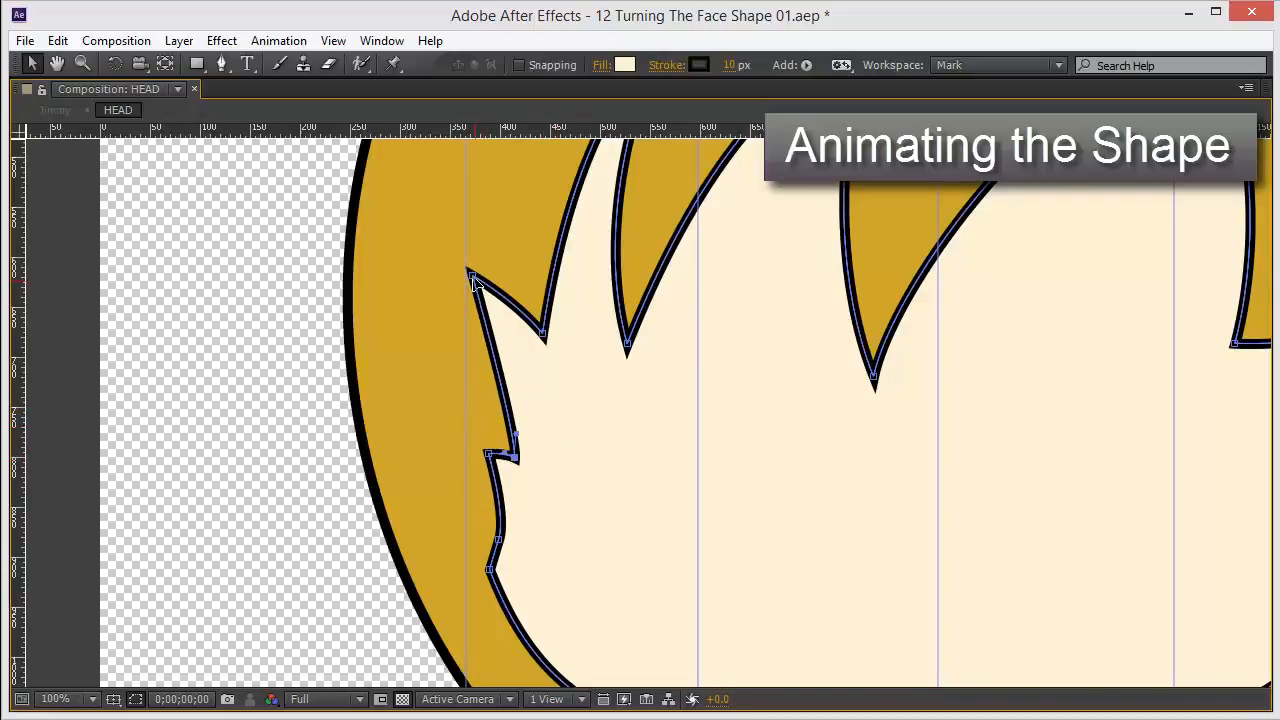
Reshape the upper-left spike of the face path, narrowing it and pulling its vertices toward the left guides.
left_click_drag(470, 275, 492, 533)
left_click_drag(588, 254, 450, 402)
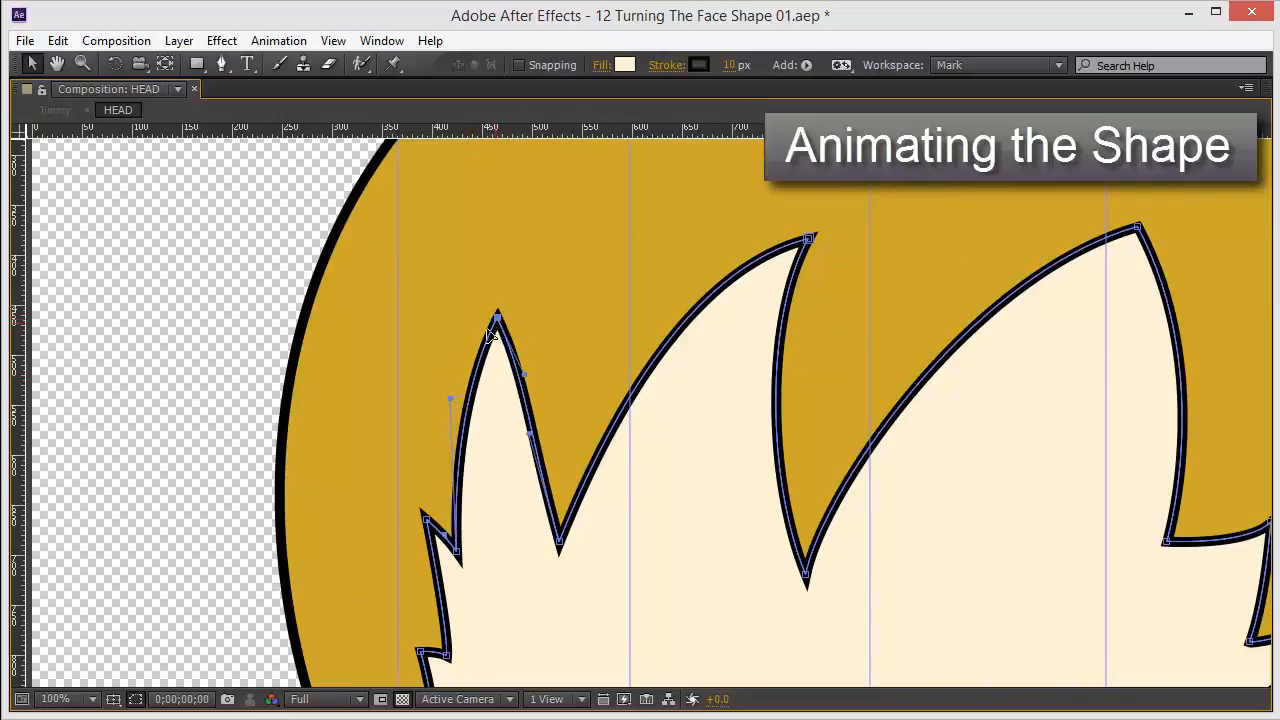
left_click_drag(489, 335, 476, 447)
left_click_drag(558, 548, 497, 535)
left_click_drag(473, 445, 487, 413)
scroll(591, 434, "down", 1)
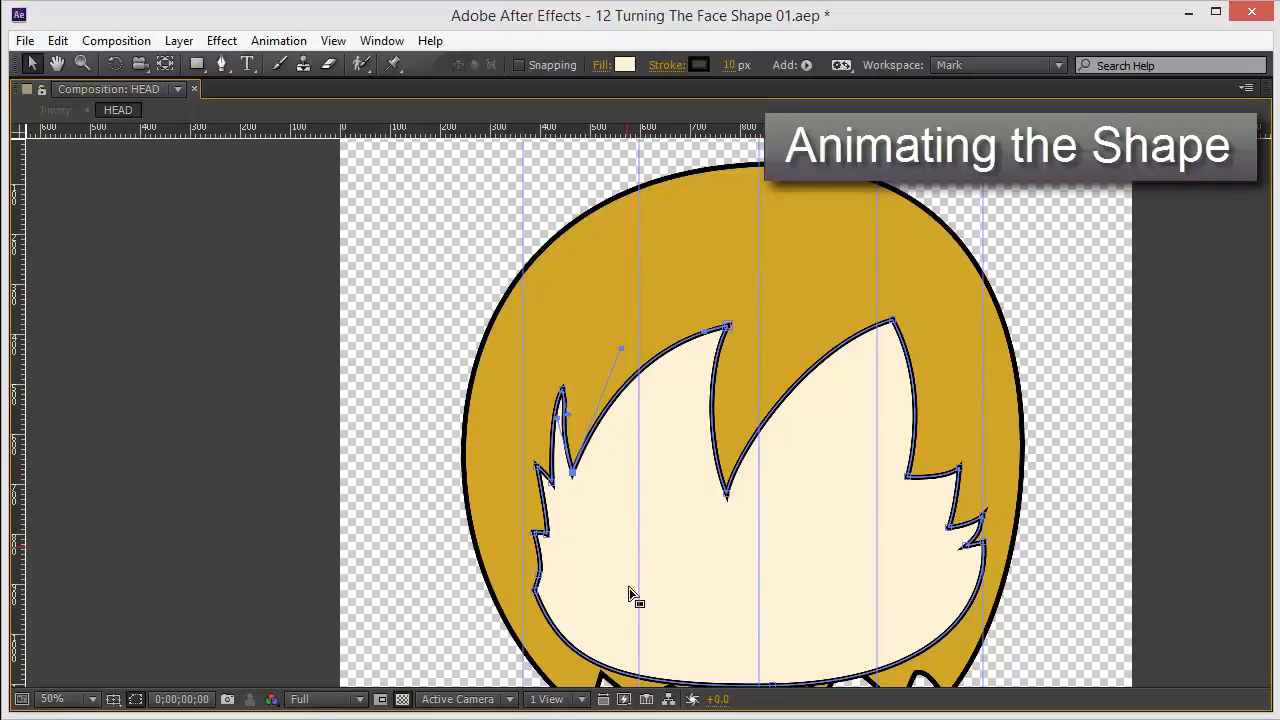
Pull the middle spike's tip and valley vertices leftward toward the second guide, adjusting the curve handle.
key("period")
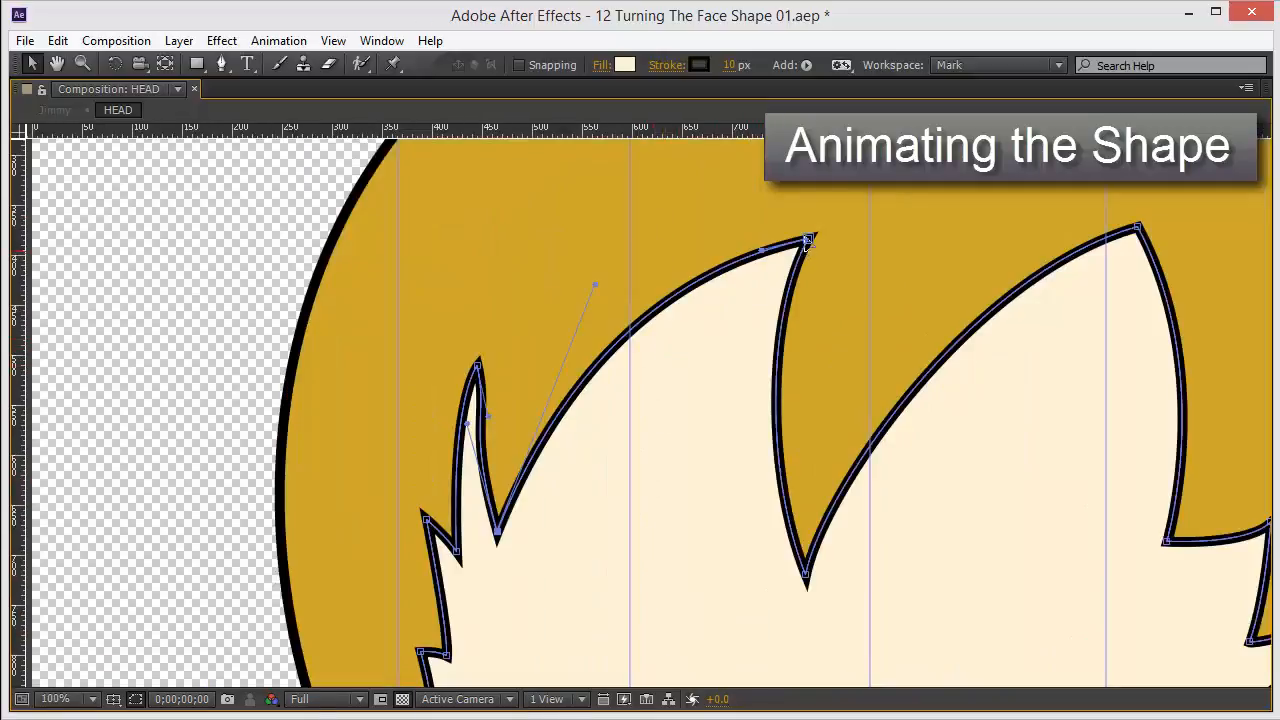
left_click_drag(808, 242, 555, 393)
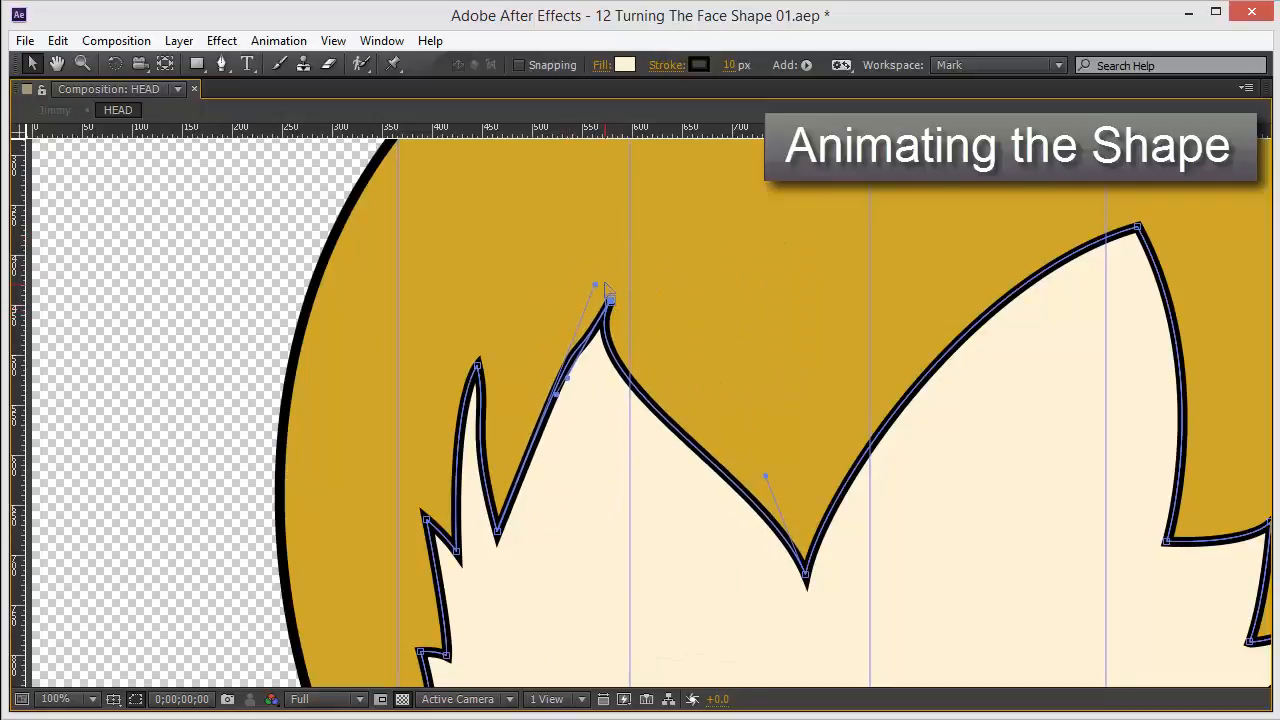
left_click_drag(596, 286, 480, 437)
left_click(477, 366)
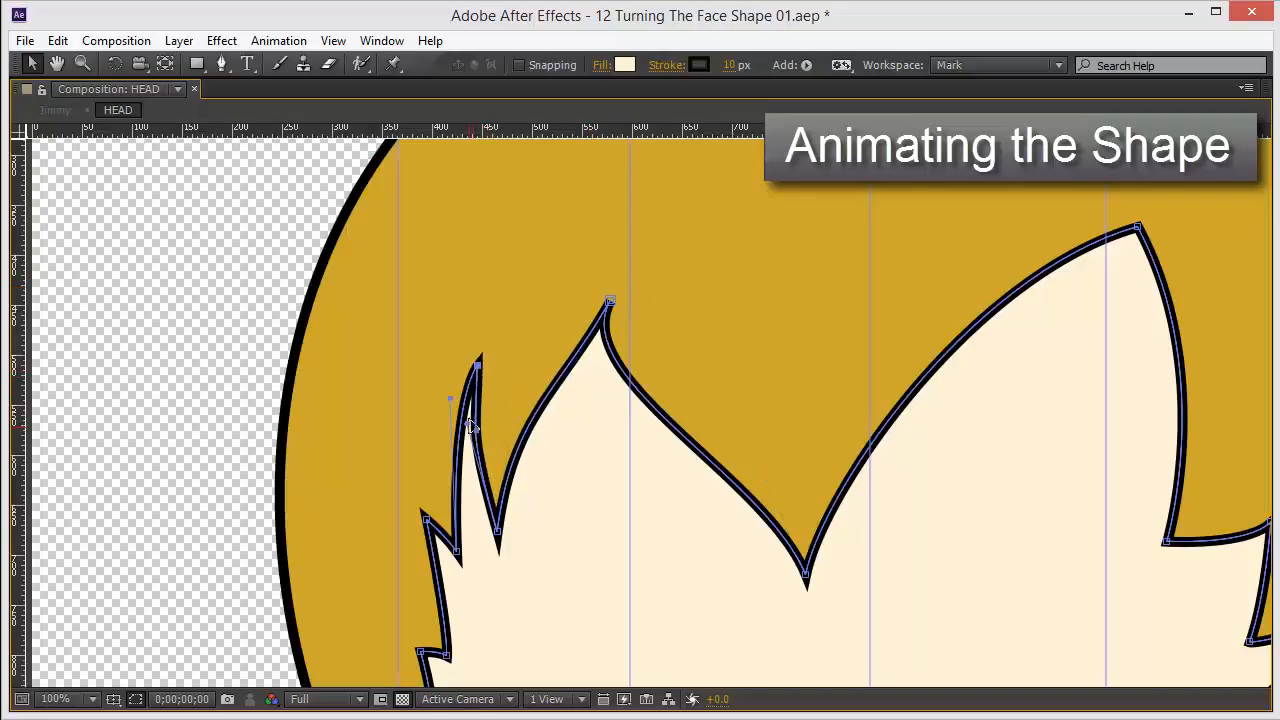
left_click_drag(807, 578, 618, 552)
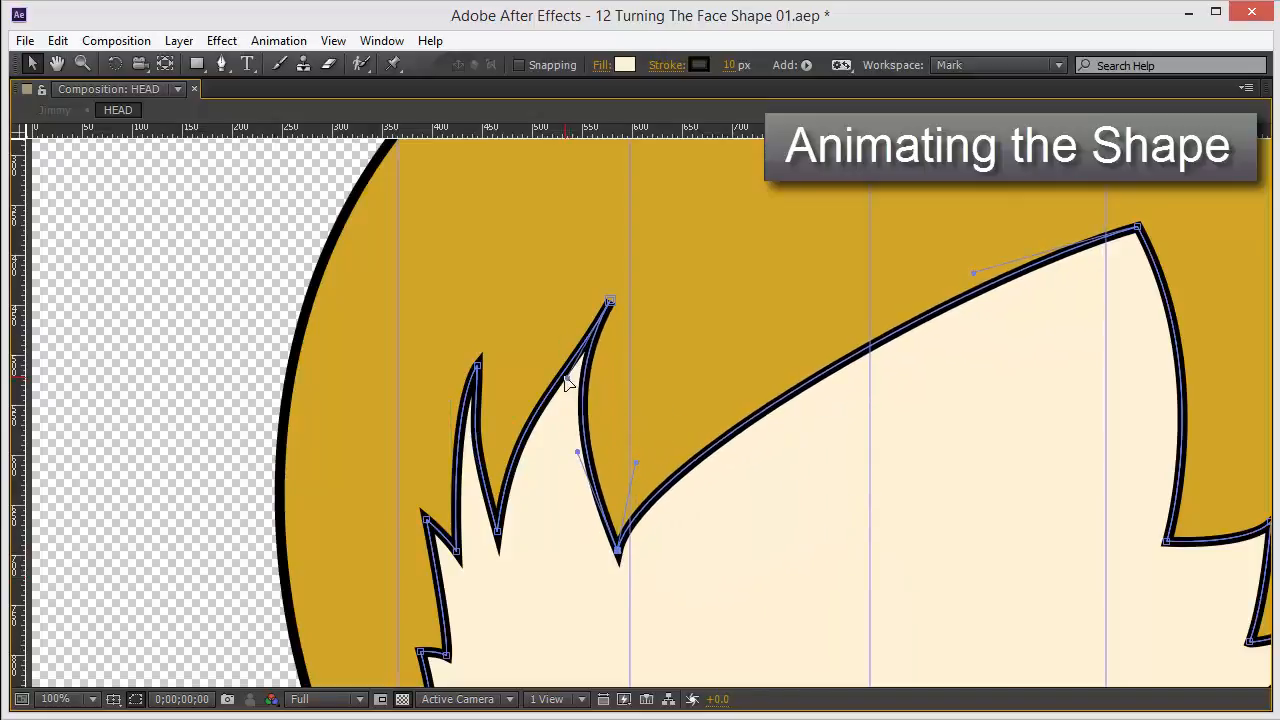
left_click_drag(566, 385, 591, 387)
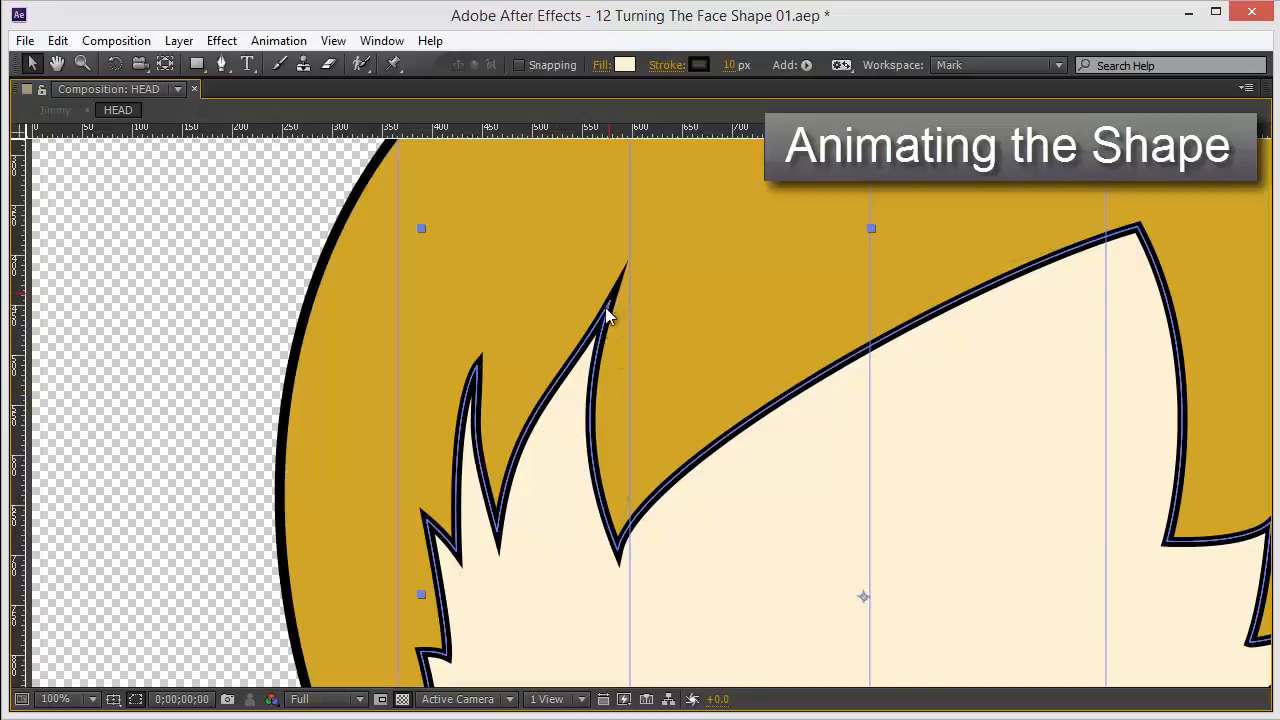
Raise the middle spike's valley vertex and try moving the large spike's tip, then undo the last three edits.
key("g")
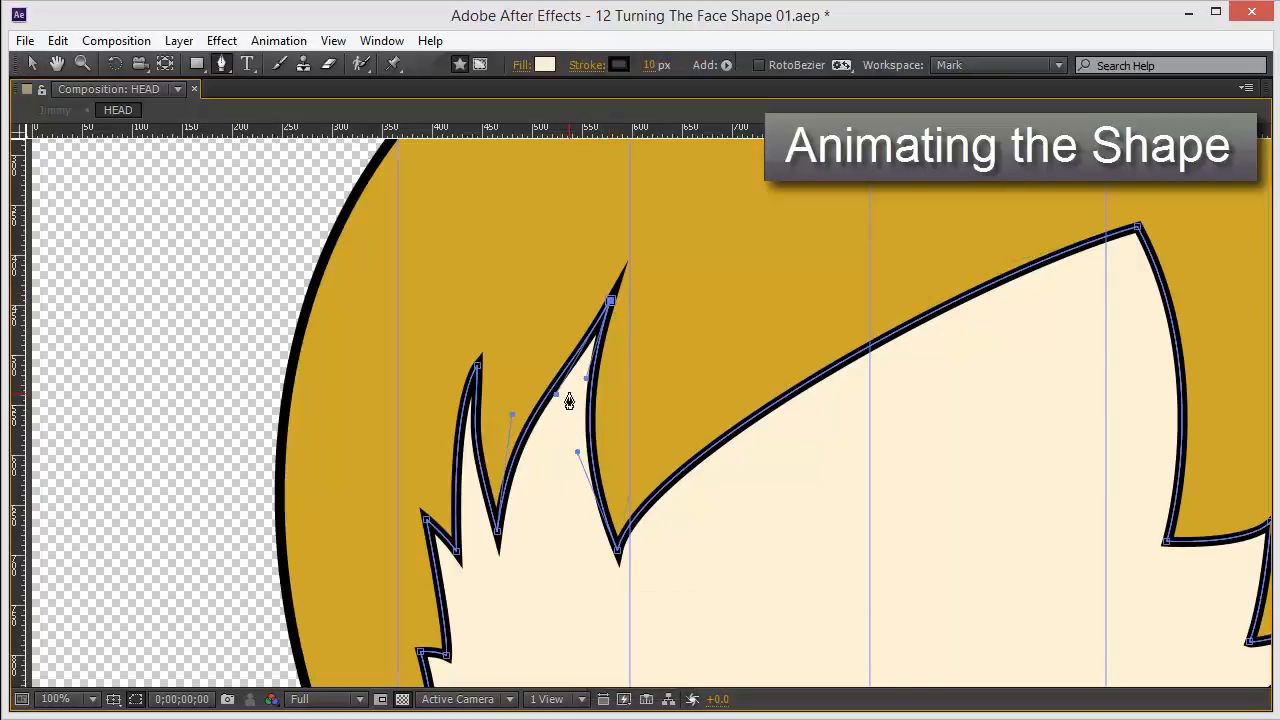
key("v")
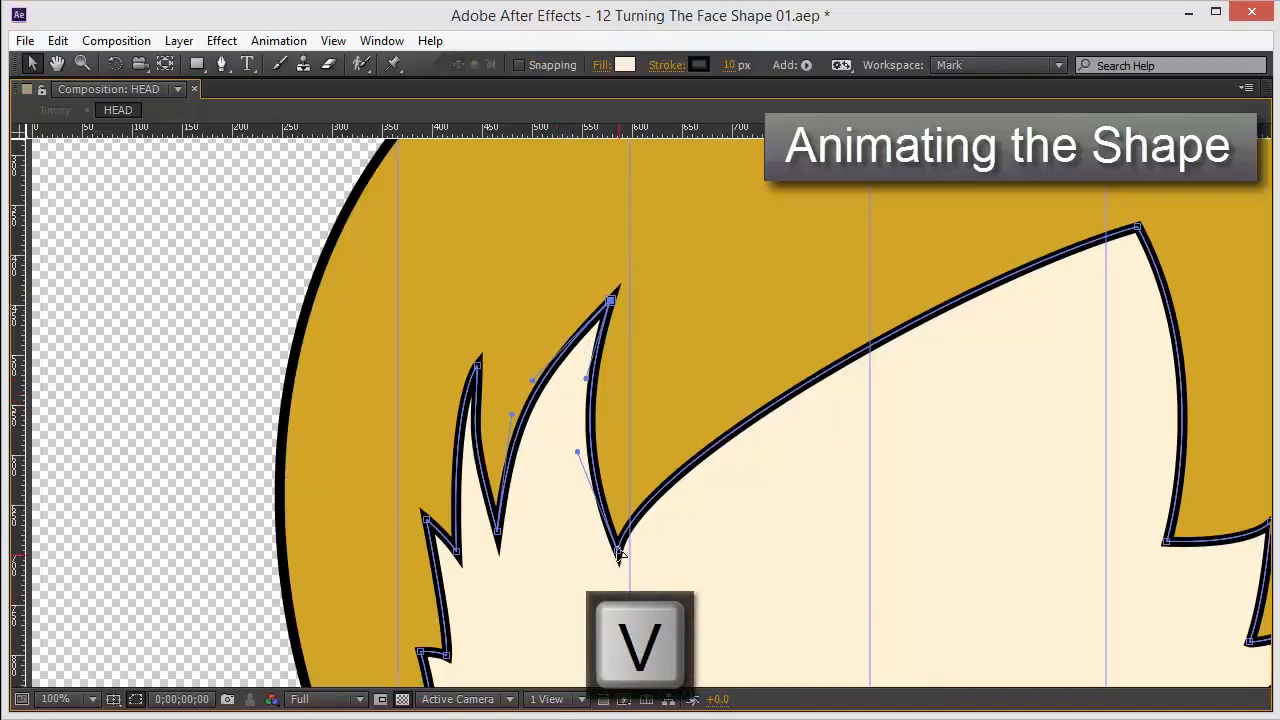
left_click_drag(619, 552, 581, 486)
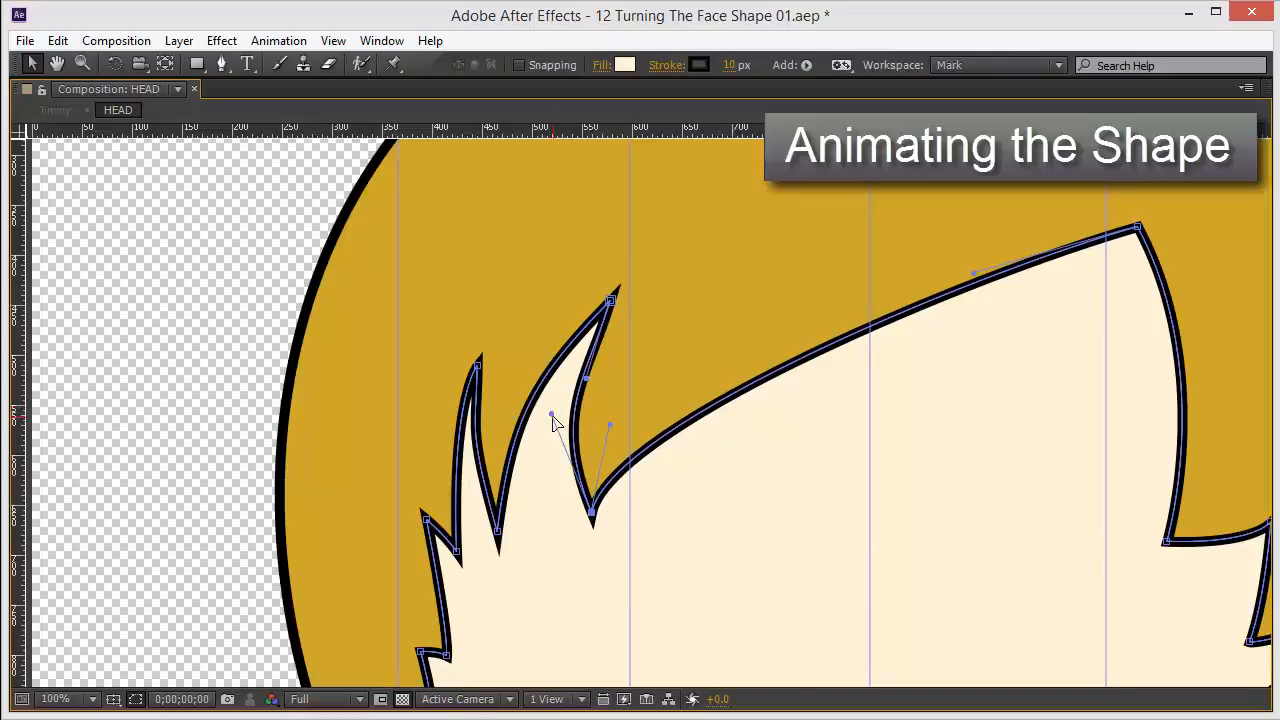
left_click_drag(886, 338, 706, 324)
left_click_drag(957, 220, 785, 267)
key("ctrl+z")
key("ctrl+z")
key("ctrl+z")
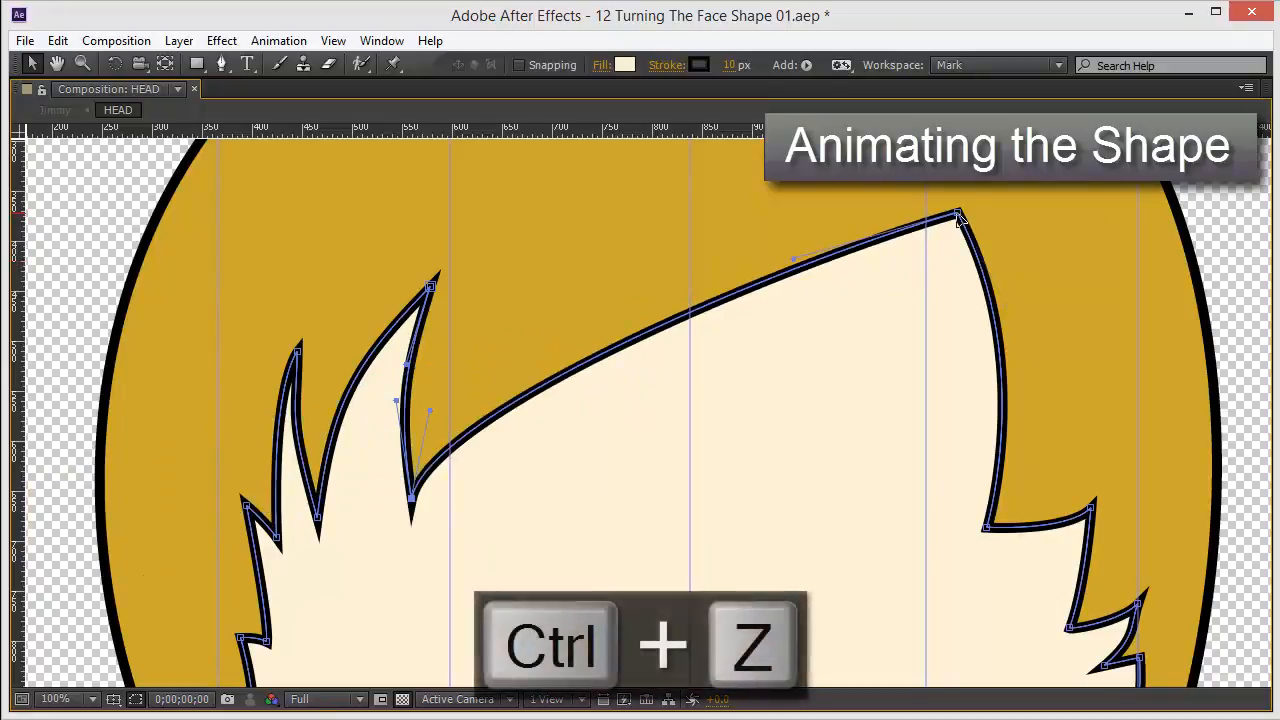
Shift the large spike's tip and the right-side valley vertices leftward onto the middle and fourth guides.
left_click_drag(660, 246, 671, 281)
left_click_drag(801, 388, 813, 322)
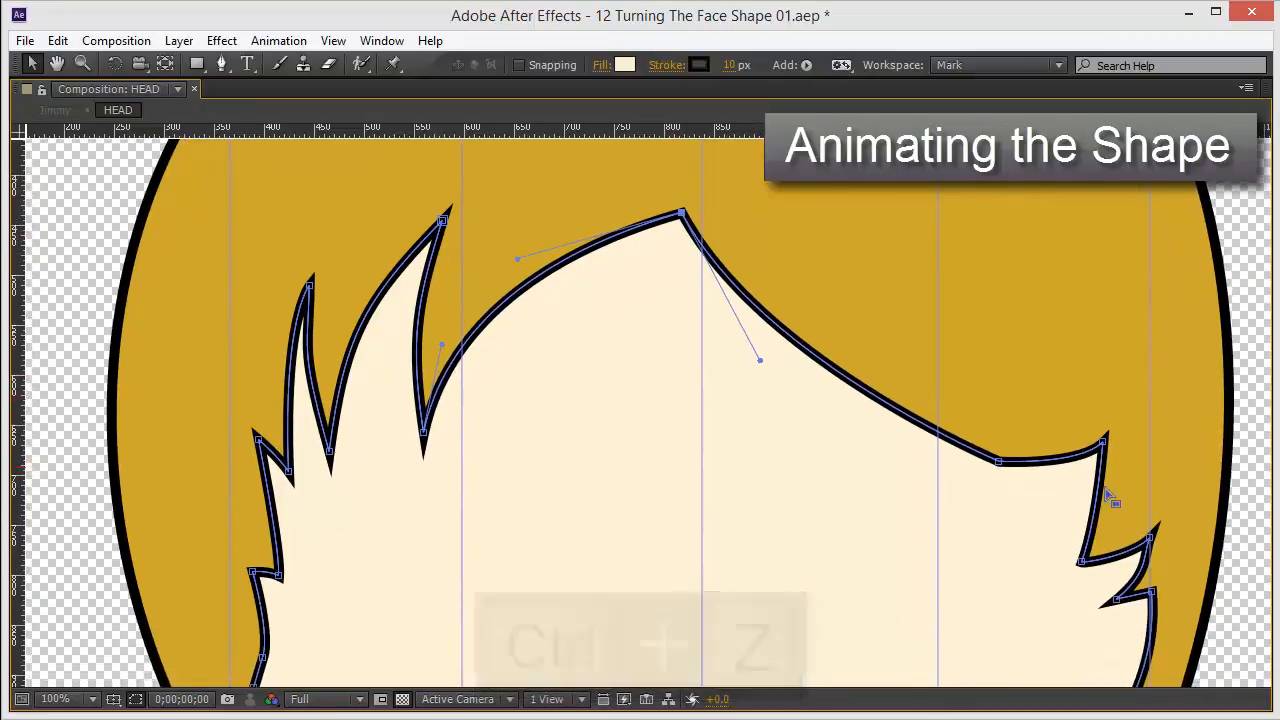
left_click_drag(998, 462, 720, 474)
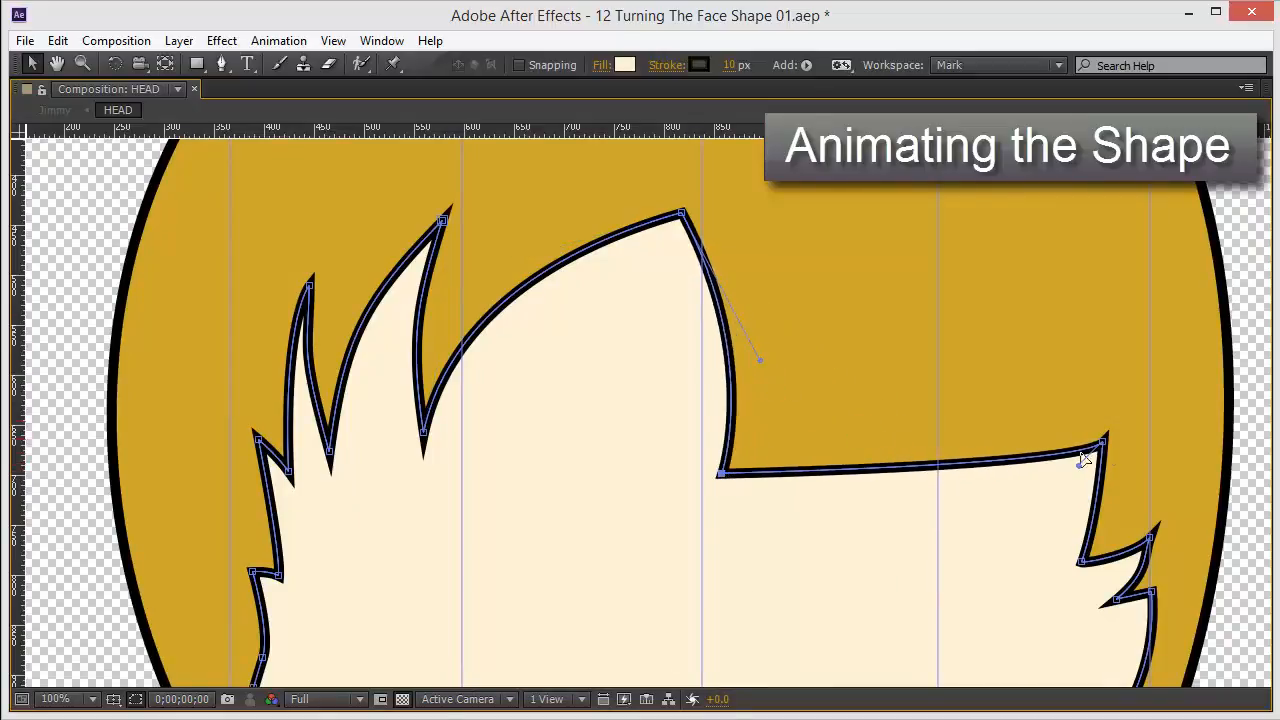
left_click_drag(1102, 444, 904, 438)
left_click_drag(1081, 562, 988, 562)
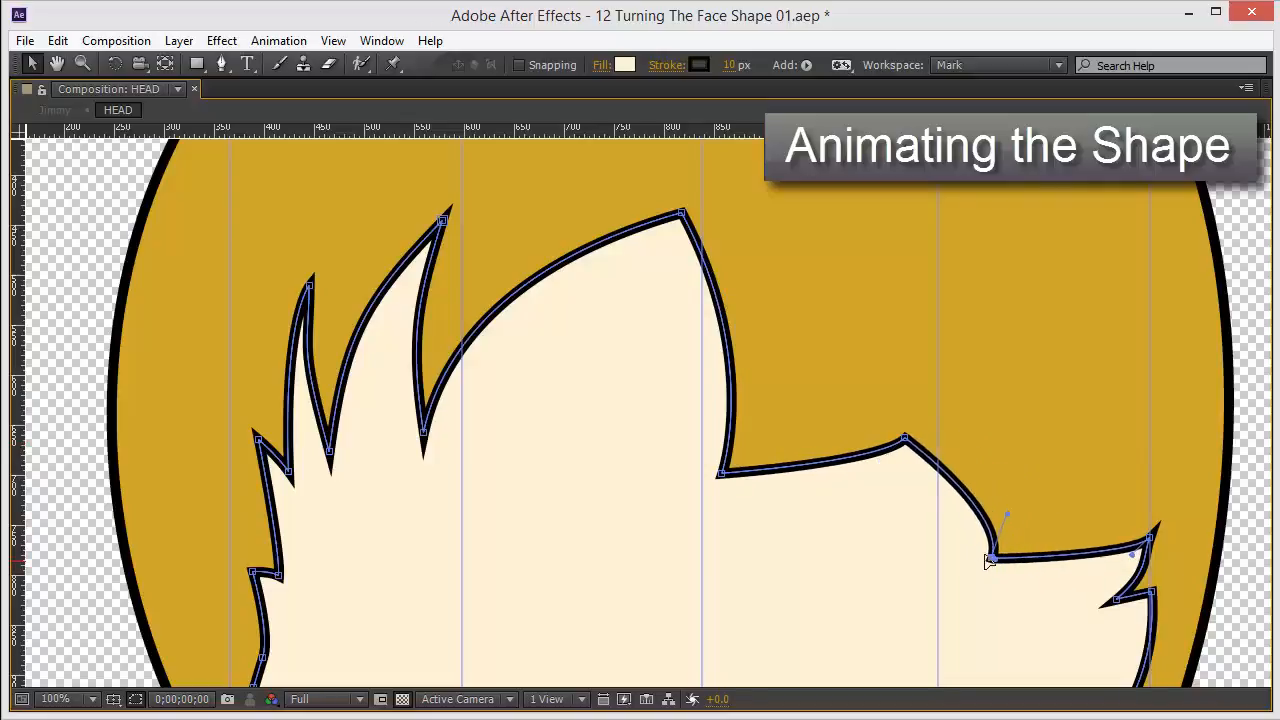
Pull the small right-side spike vertices of the face path leftward toward the fourth guide.
left_click_drag(1102, 507, 990, 339)
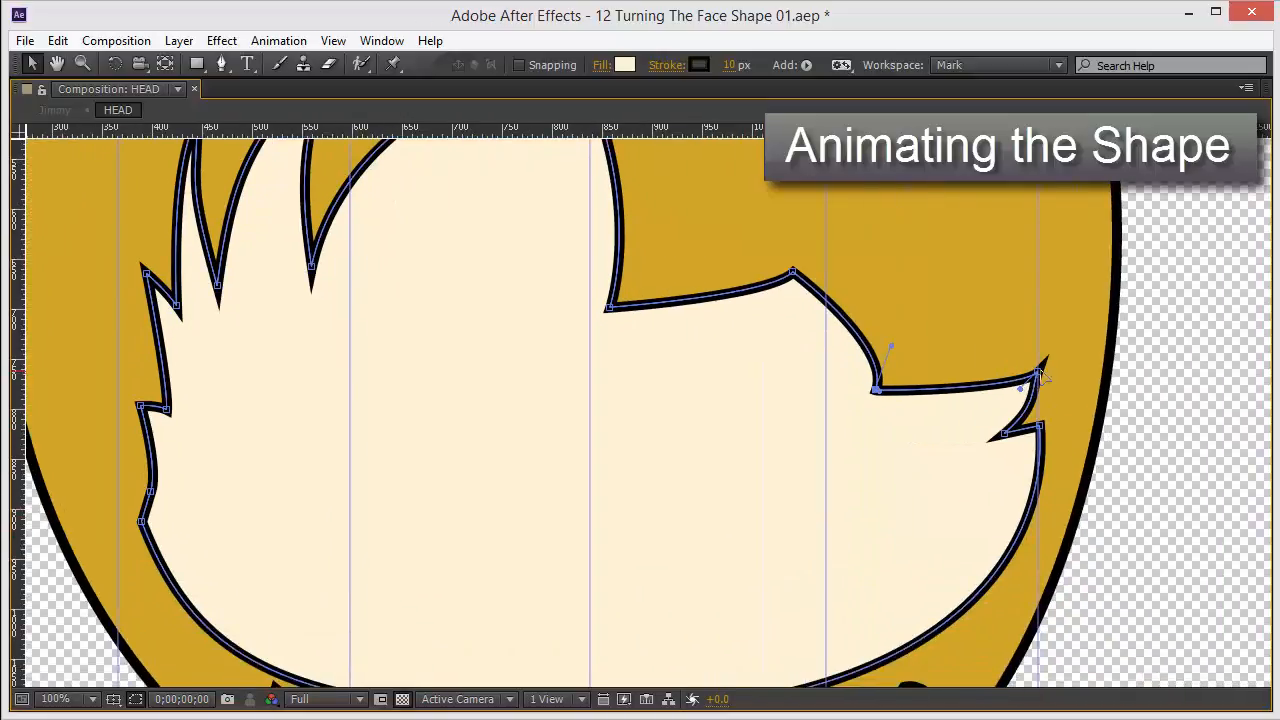
left_click_drag(1040, 375, 994, 390)
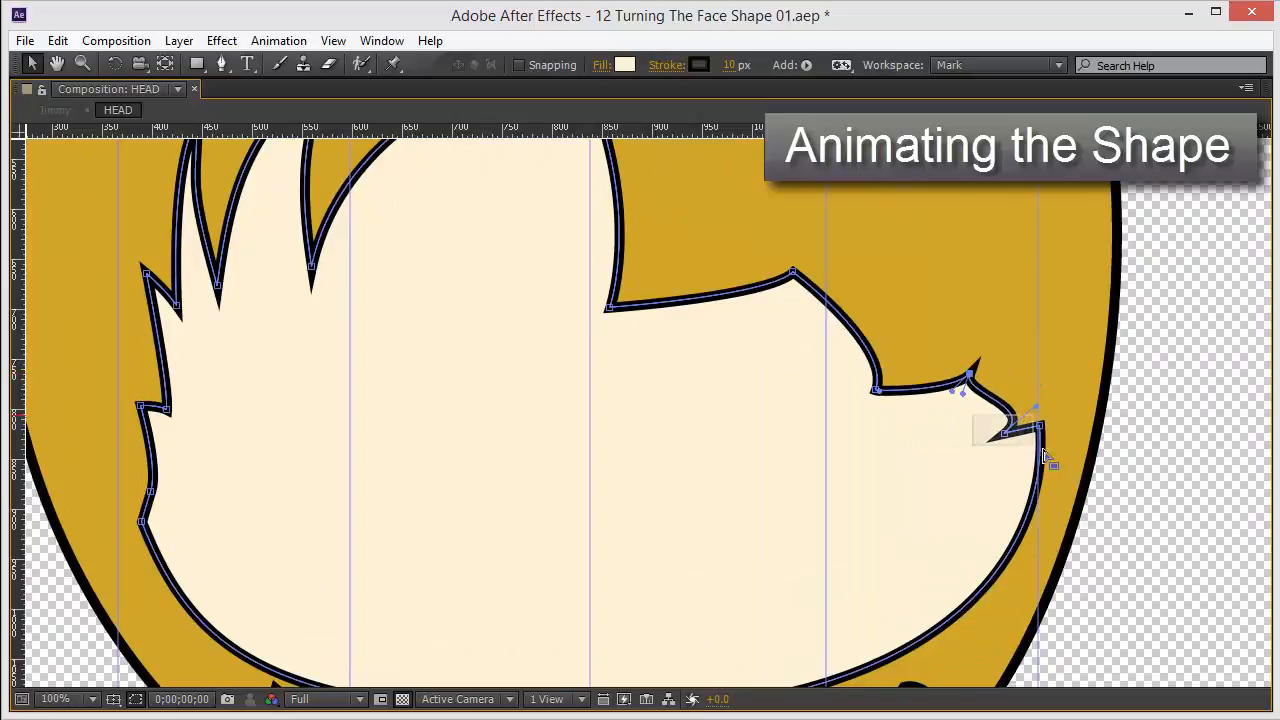
left_click_drag(1043, 437, 1008, 442)
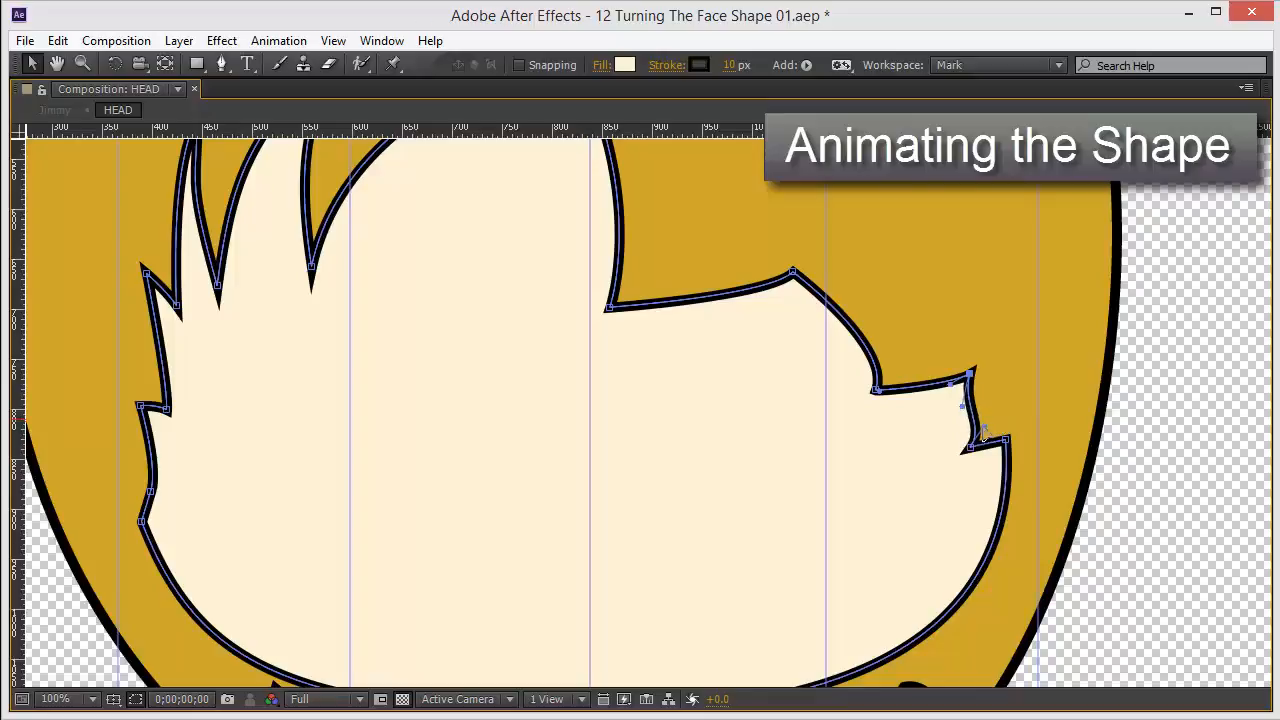
Restore the panel layout and shift the chin's bottom vertex leftward, adjusting its handle to round the lower-left curve.
scroll(603, 374, "down", 3)
scroll(620, 375, "up", 2)
key("grave")
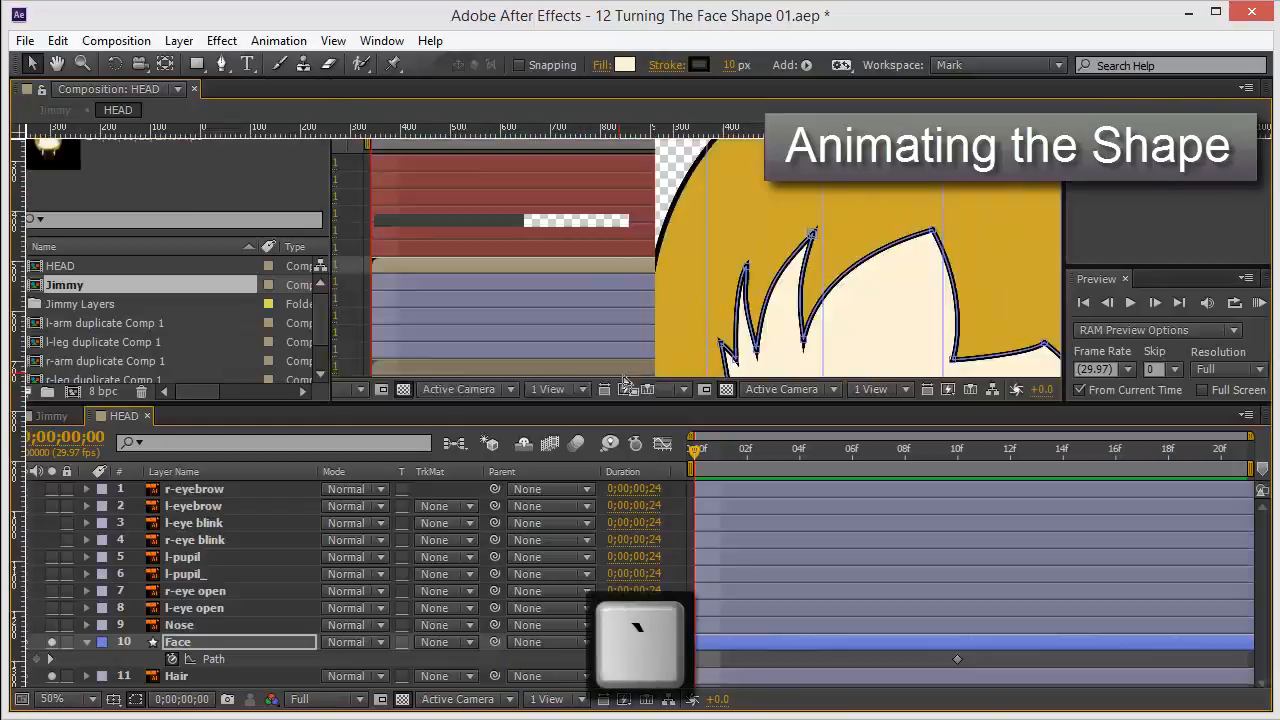
scroll(816, 355, "down", 2)
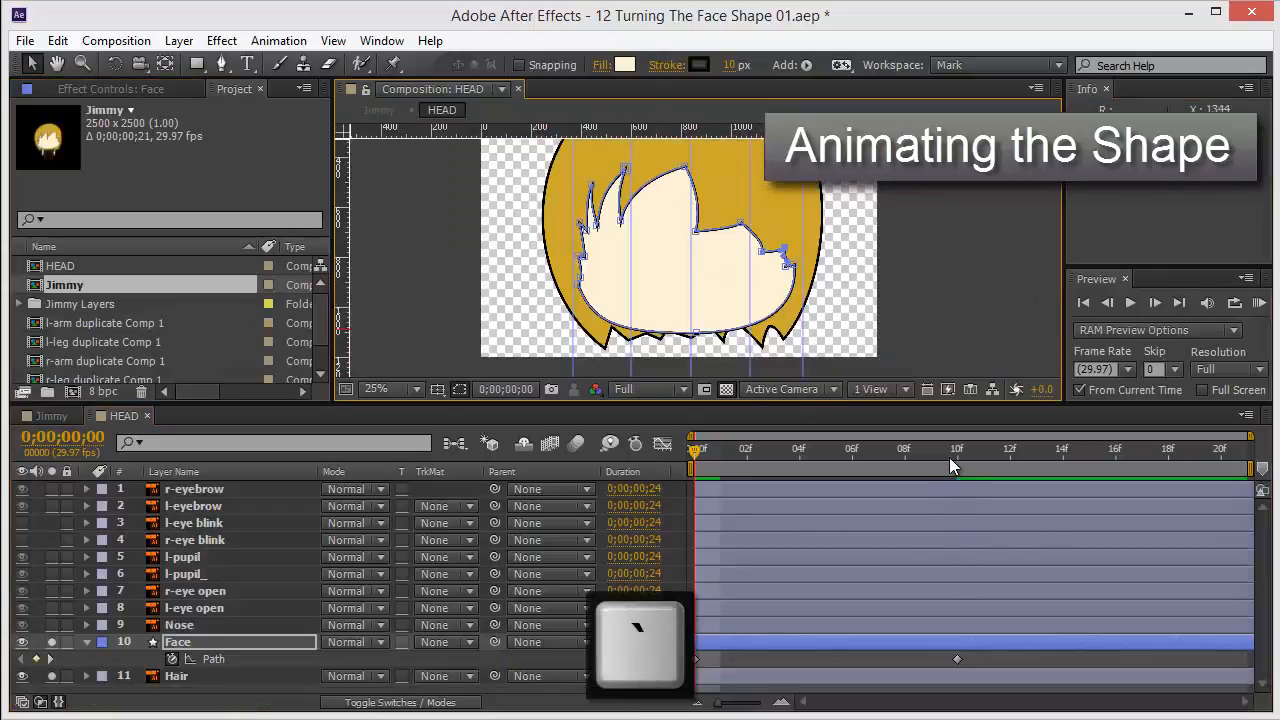
left_click_drag(949, 457, 663, 500)
scroll(700, 265, "up", 2)
scroll(673, 289, "down", 5)
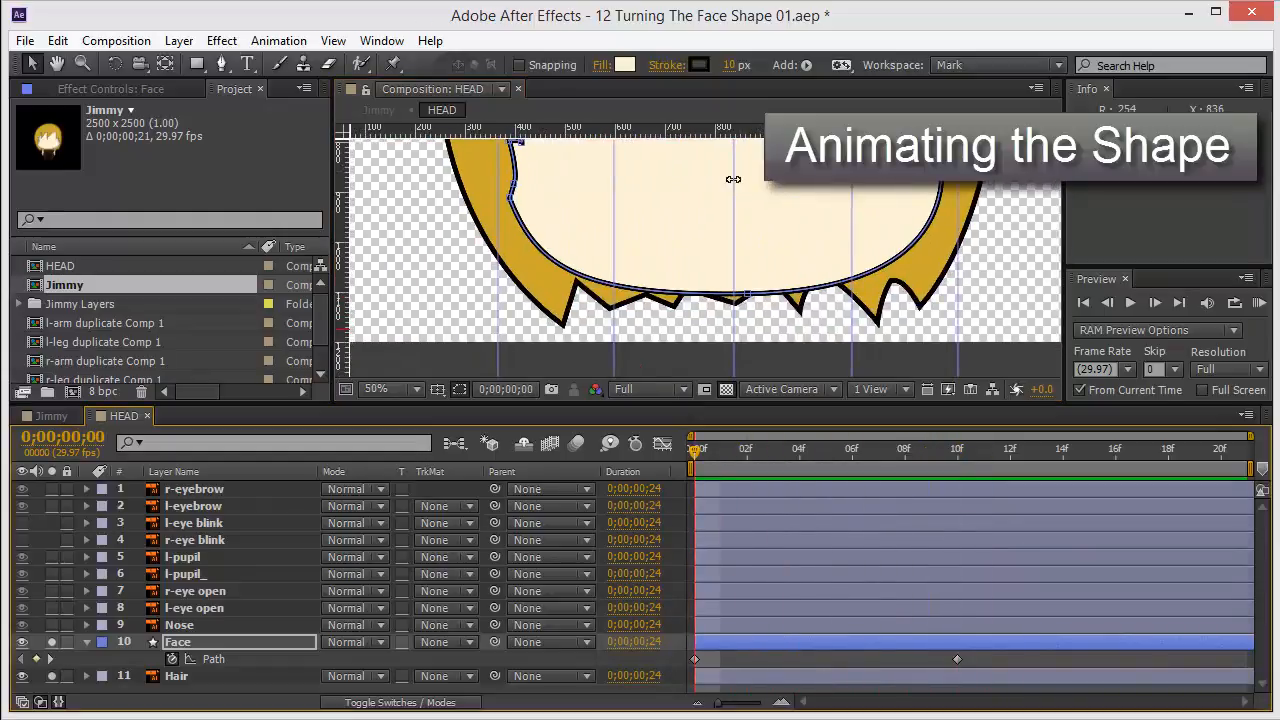
left_click_drag(750, 299, 613, 291)
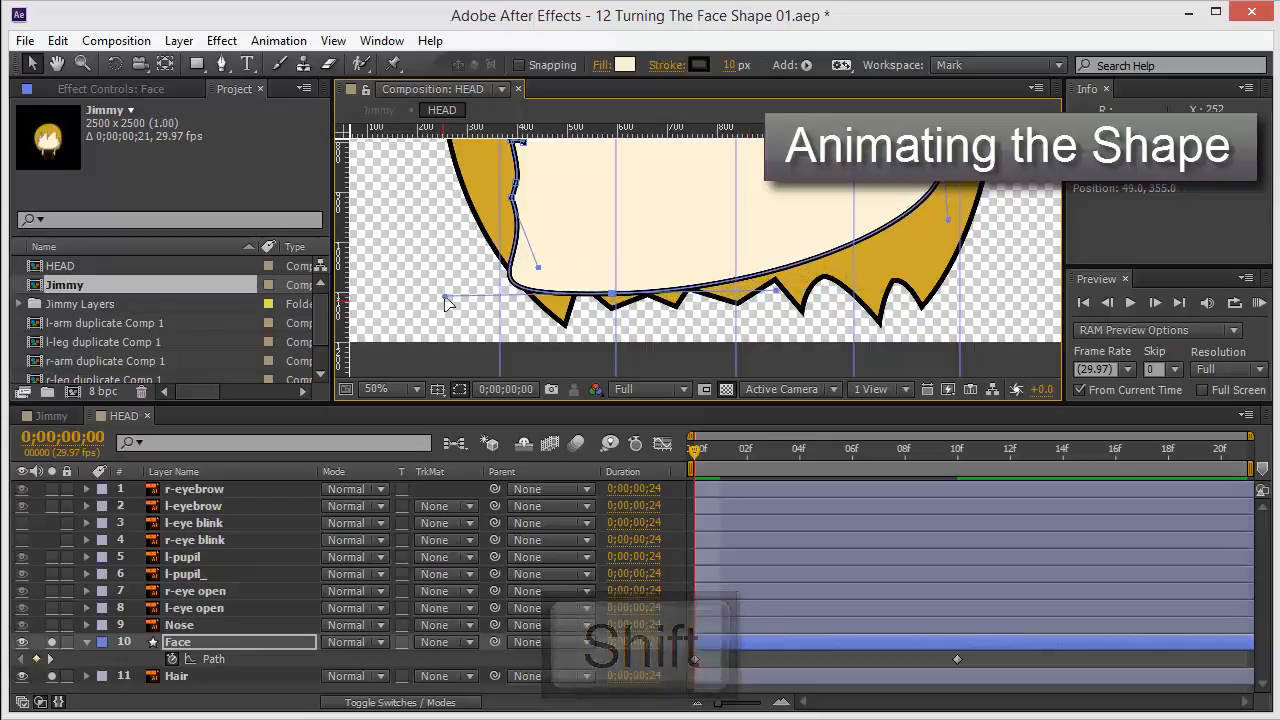
left_click_drag(447, 297, 536, 283)
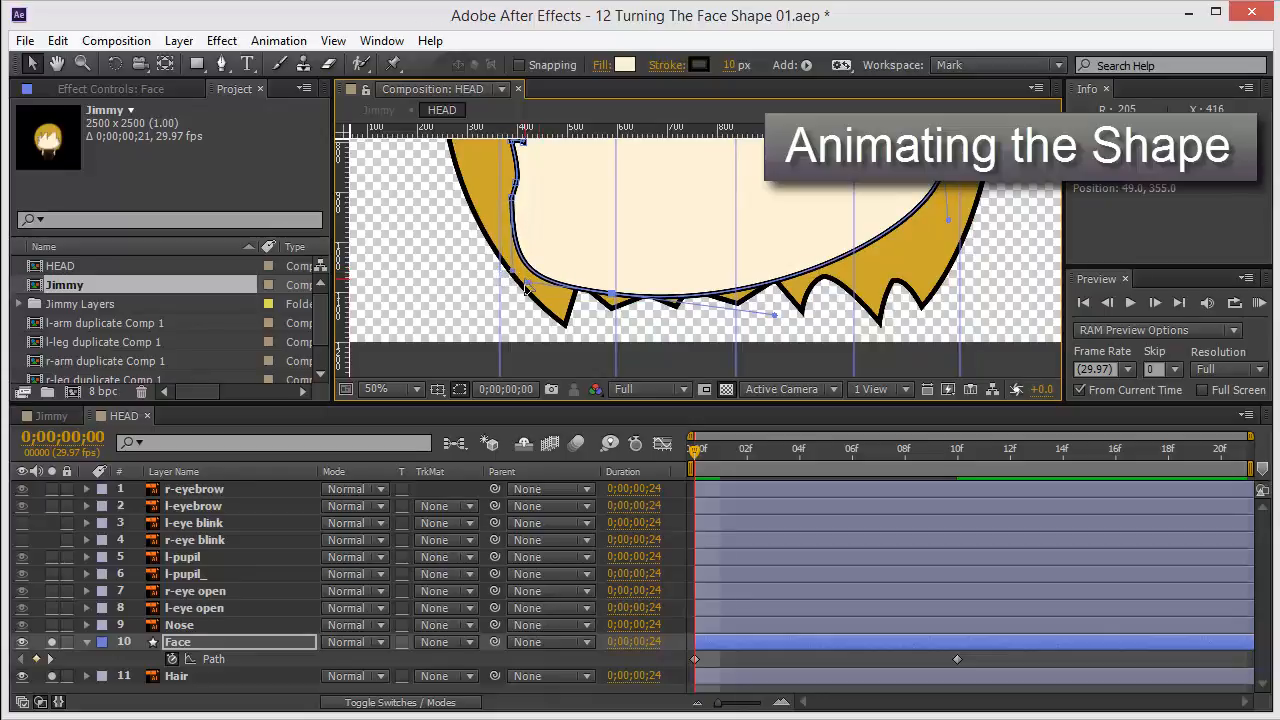
left_click_drag(527, 290, 524, 297)
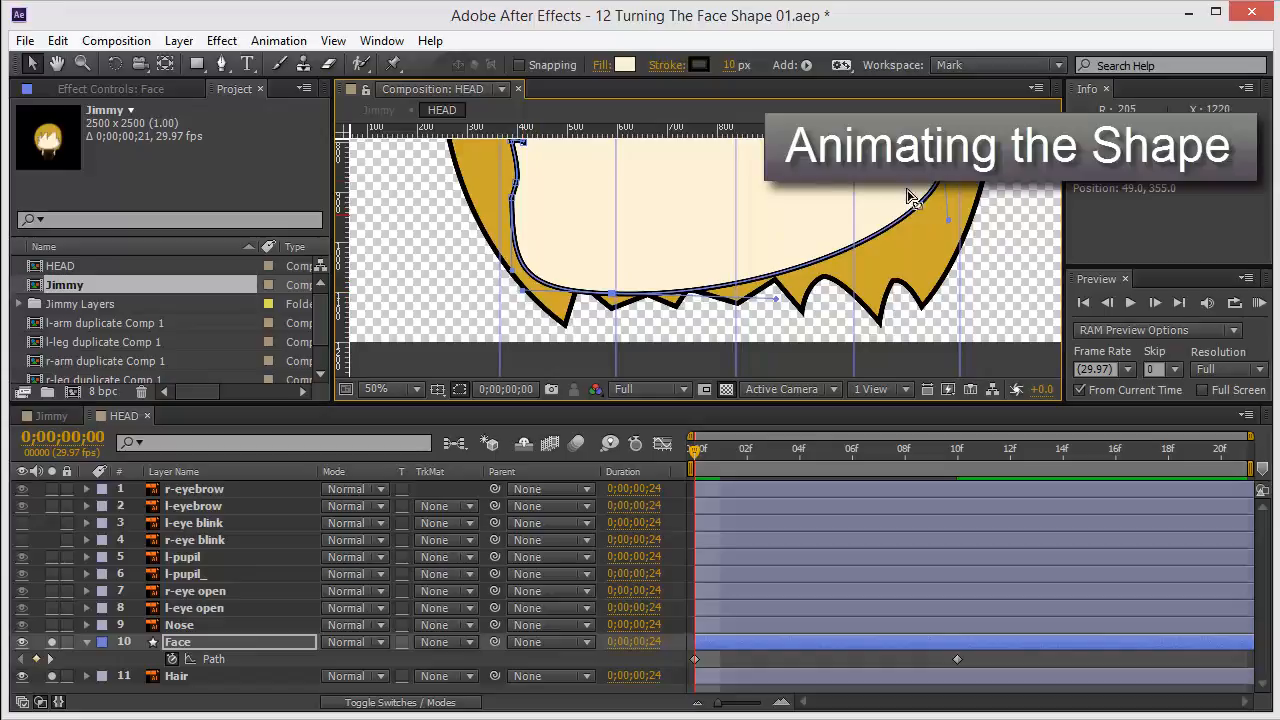
Pull the lower-right edge vertices of the face path inward toward the fourth guide.
left_click_drag(794, 178, 794, 231)
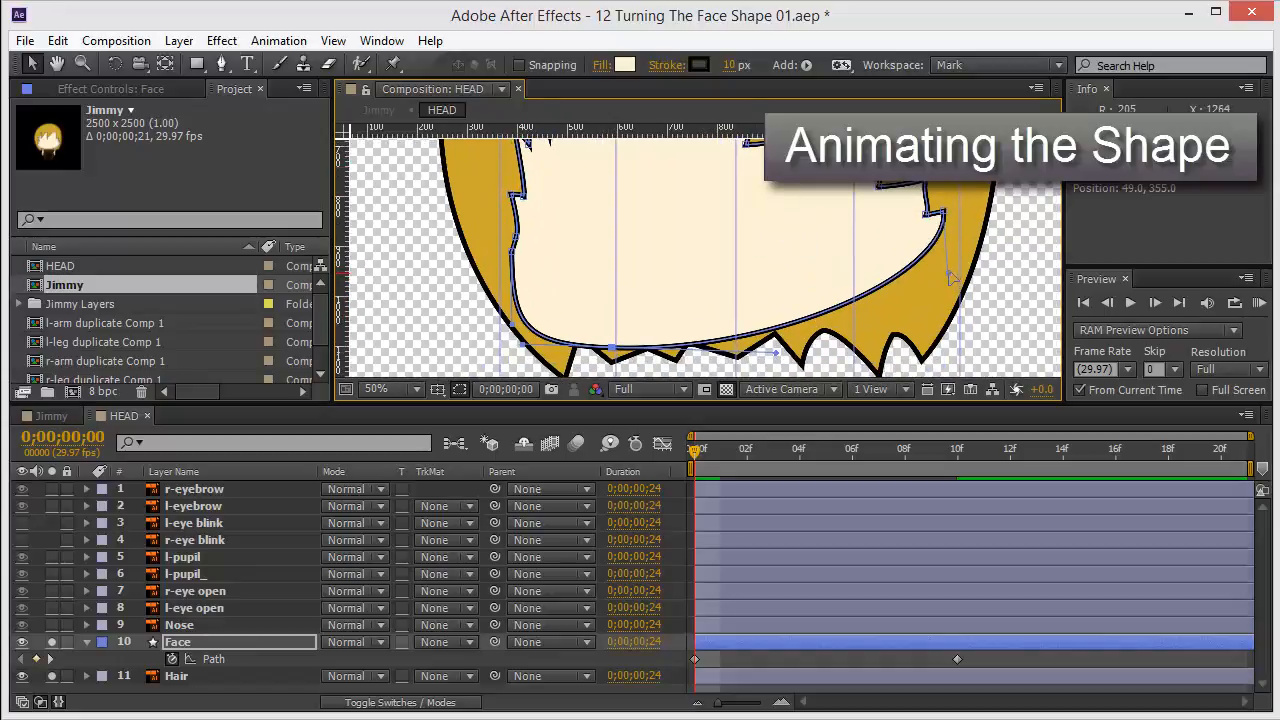
left_click_drag(898, 308, 868, 308)
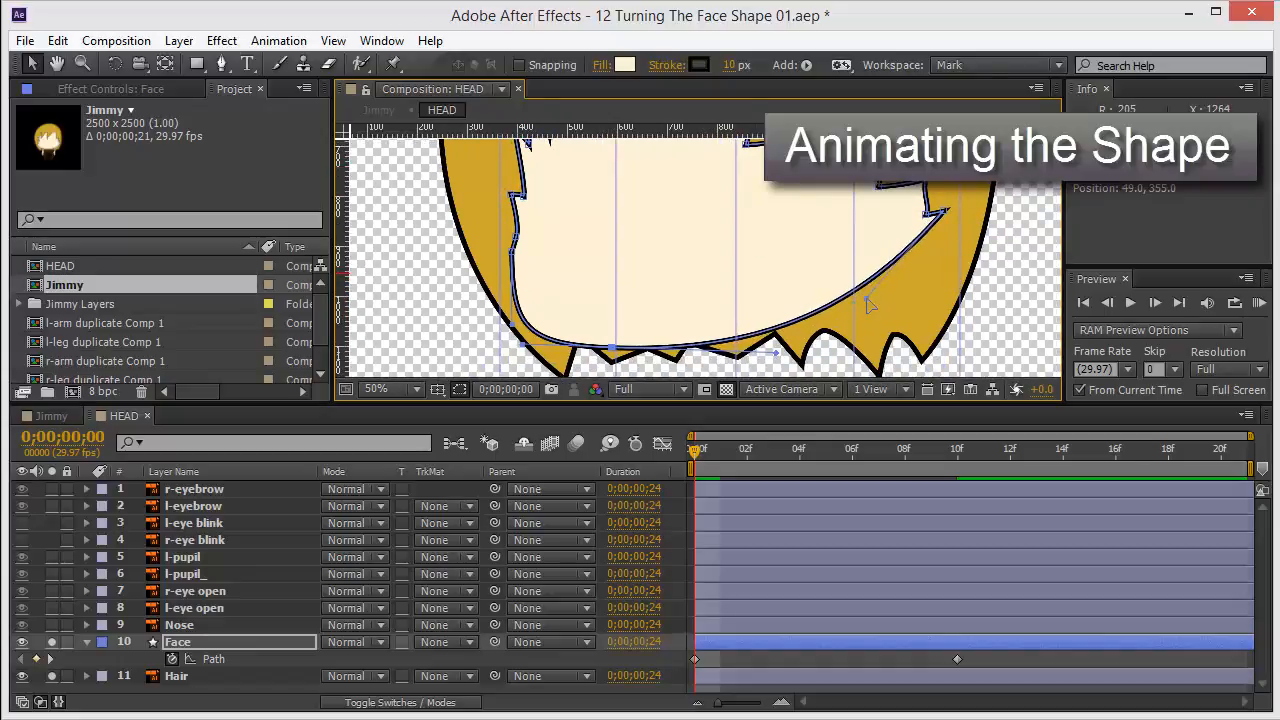
left_click_drag(879, 212, 857, 262)
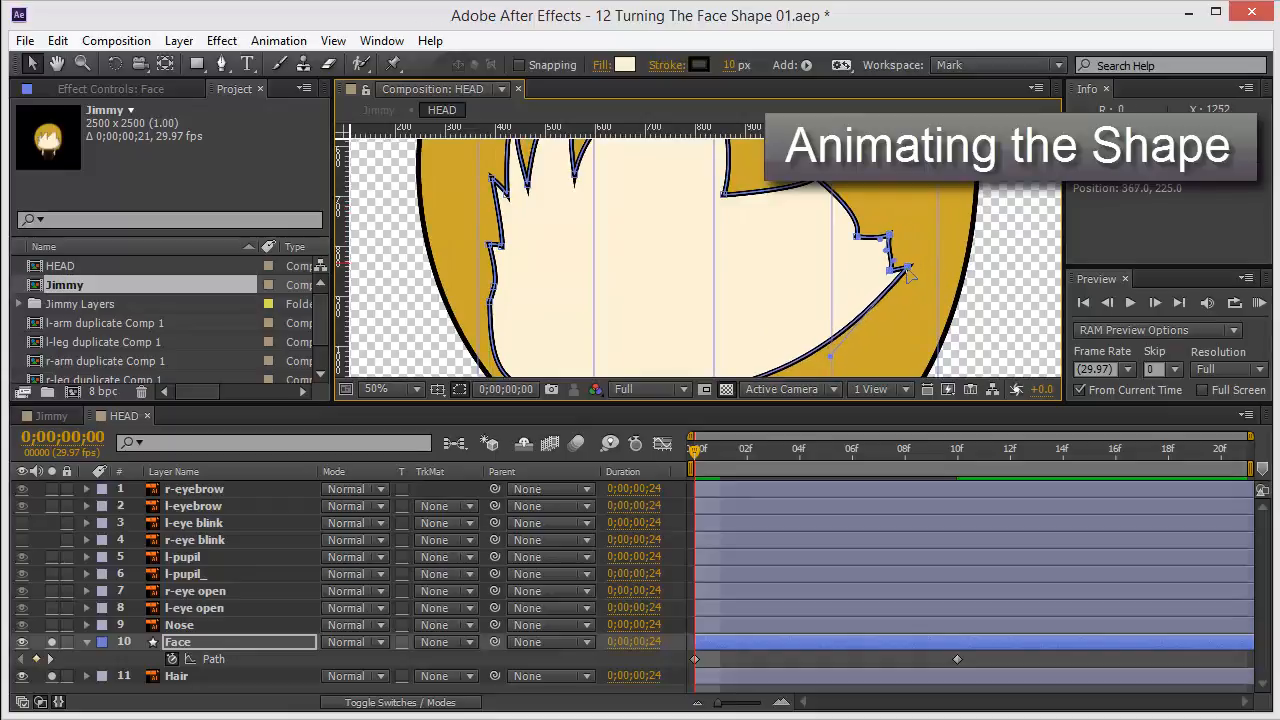
Review the face shape at frame 10, then move to frame 20 and zoom in on the viewer.
key("comma")
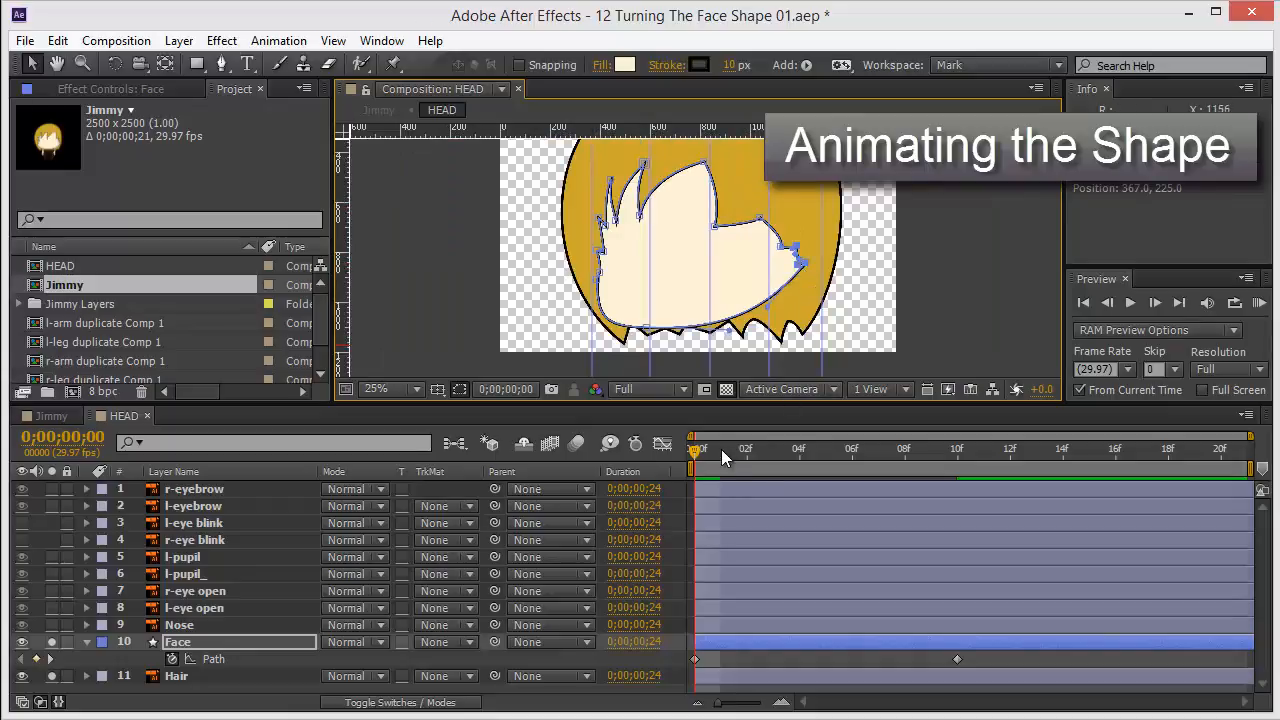
left_click_drag(721, 449, 957, 589)
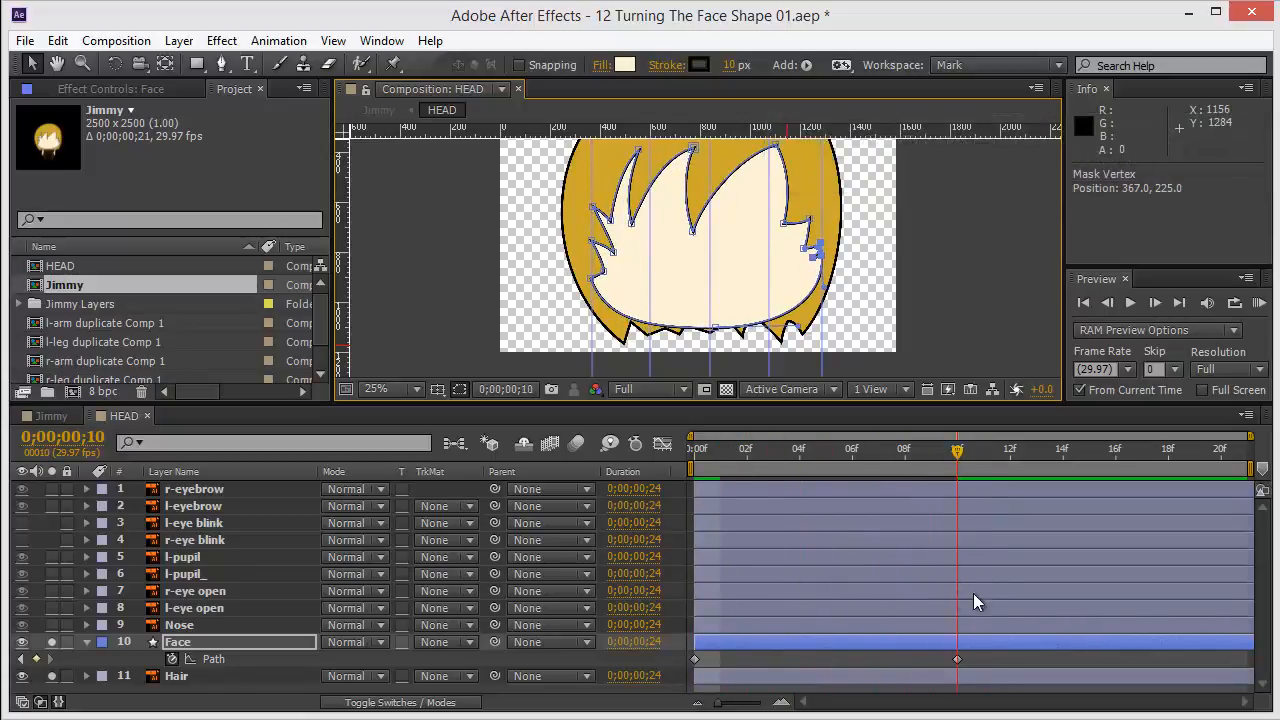
left_click_drag(1246, 606, 1276, 604)
scroll(733, 258, "up", 2)
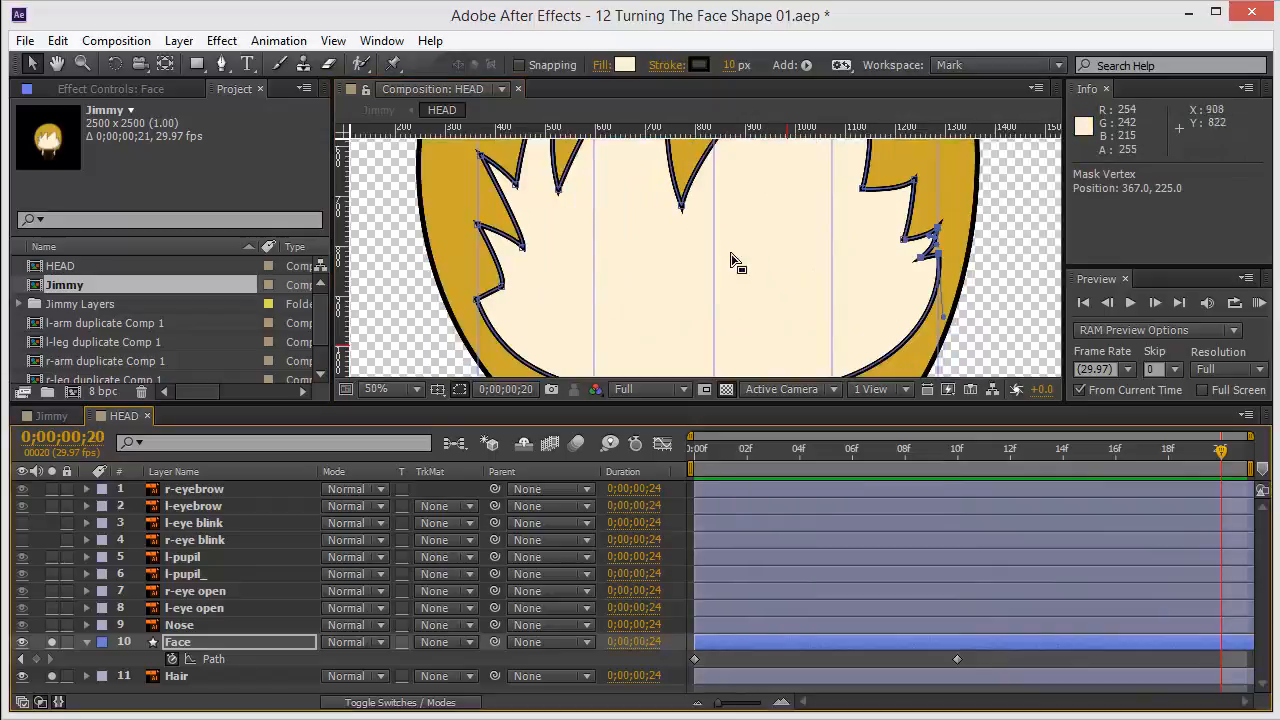
At frame 20, drag the face path's spike and side vertices to start the turned pose, maximizing the viewer.
left_click_drag(767, 240, 649, 424)
left_click_drag(708, 257, 795, 181)
key("grave")
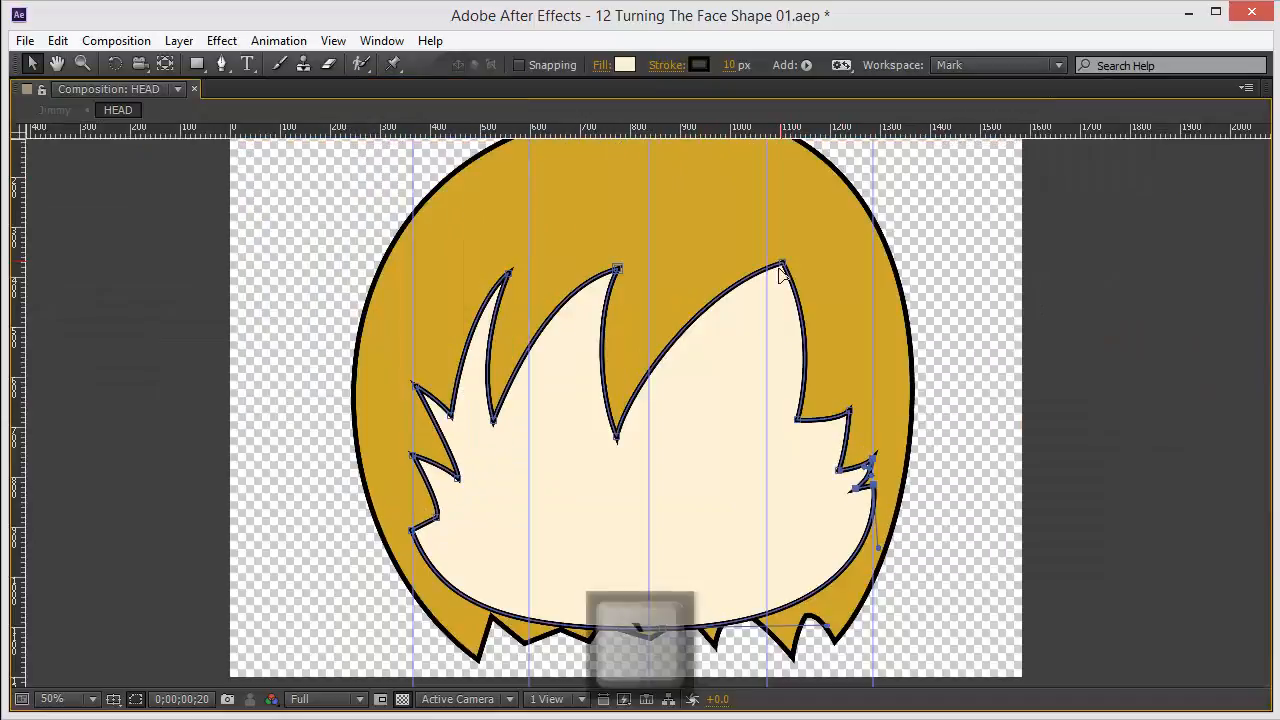
scroll(760, 486, "up", 1)
left_click_drag(903, 457, 720, 517)
left_click_drag(847, 583, 962, 442)
left_click_drag(1008, 420, 970, 443)
left_click_drag(961, 324, 981, 327)
left_click_drag(856, 343, 943, 354)
left_click_drag(880, 262, 832, 430)
left_click_drag(822, 210, 877, 271)
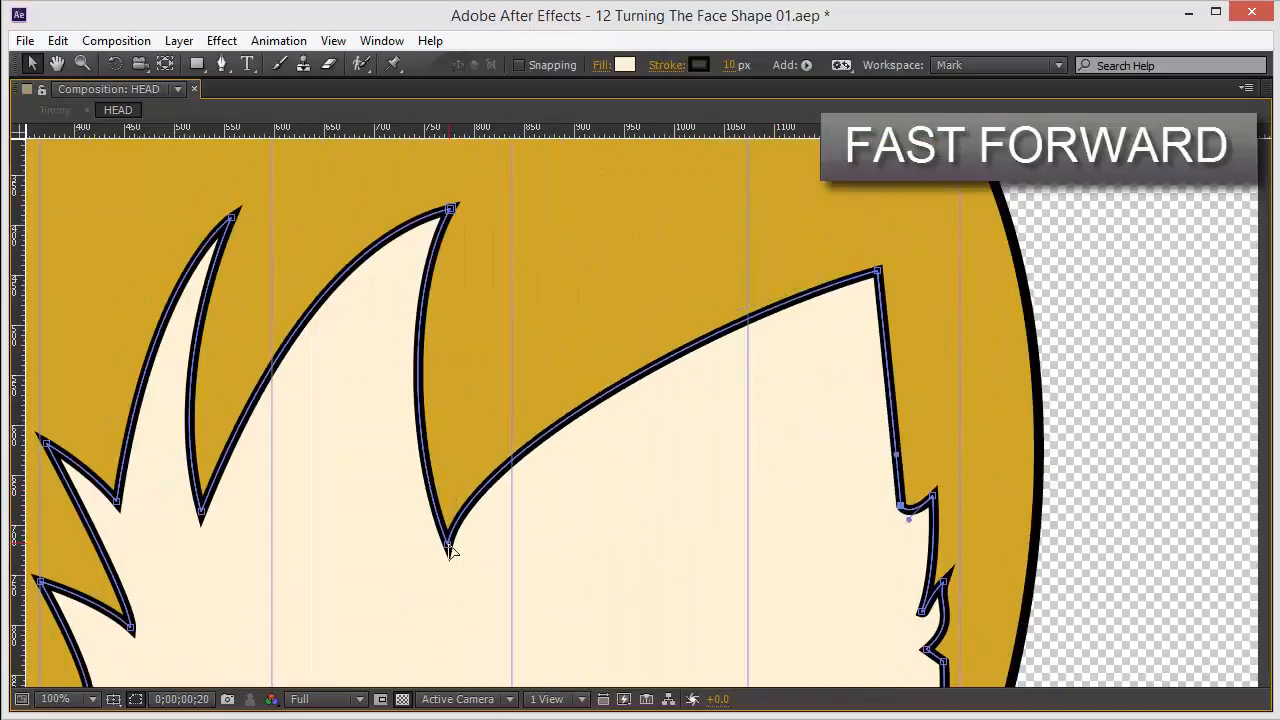
Reposition the large top spike vertices and their handles rightward, forming the new spike arrangement at frame 20.
left_click_drag(449, 543, 727, 486)
left_click_drag(449, 206, 649, 218)
left_click_drag(727, 486, 789, 480)
left_click_drag(713, 317, 804, 328)
left_click_drag(201, 511, 599, 453)
left_click_drag(649, 218, 684, 223)
left_click_drag(697, 273, 796, 328)
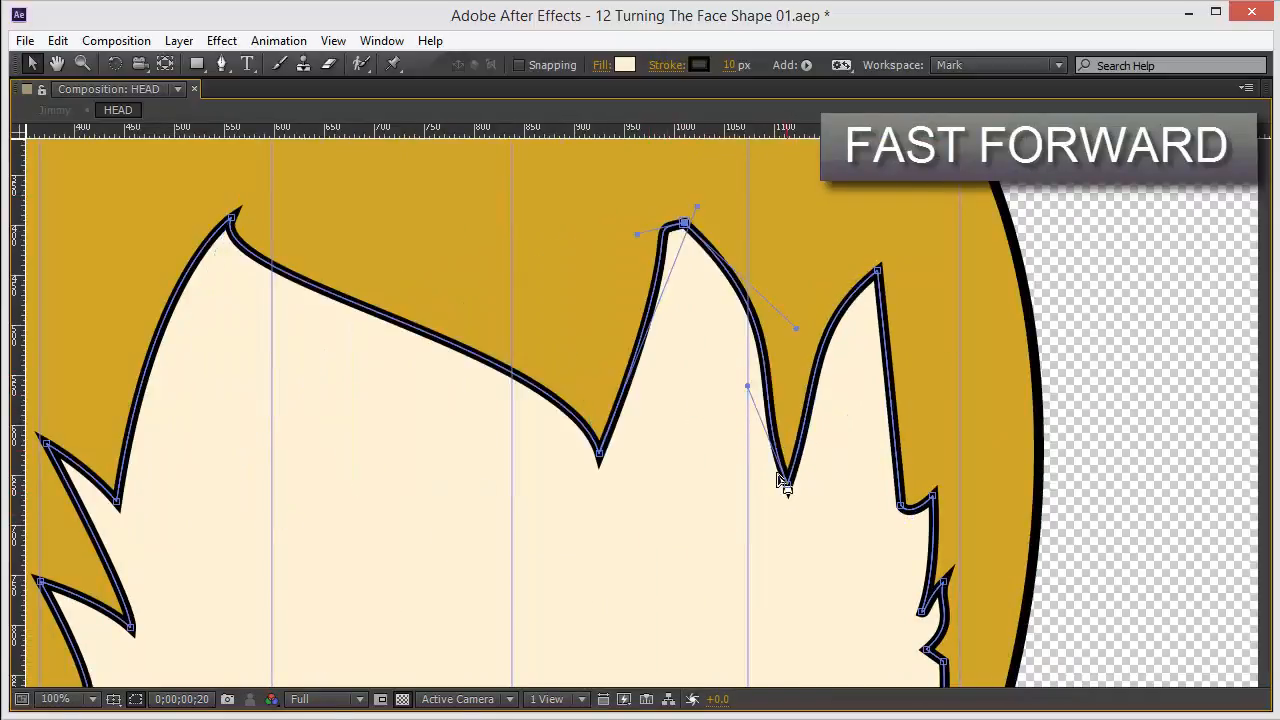
left_click_drag(788, 481, 781, 465)
left_click_drag(812, 371, 848, 402)
left_click_drag(741, 371, 790, 374)
left_click_drag(804, 328, 838, 380)
left_click_drag(655, 228, 697, 370)
mouse_move(599, 453)
left_mouse_down()
mouse_move(629, 474)
mouse_move(613, 458)
left_mouse_up()
left_click_drag(231, 217, 531, 253)
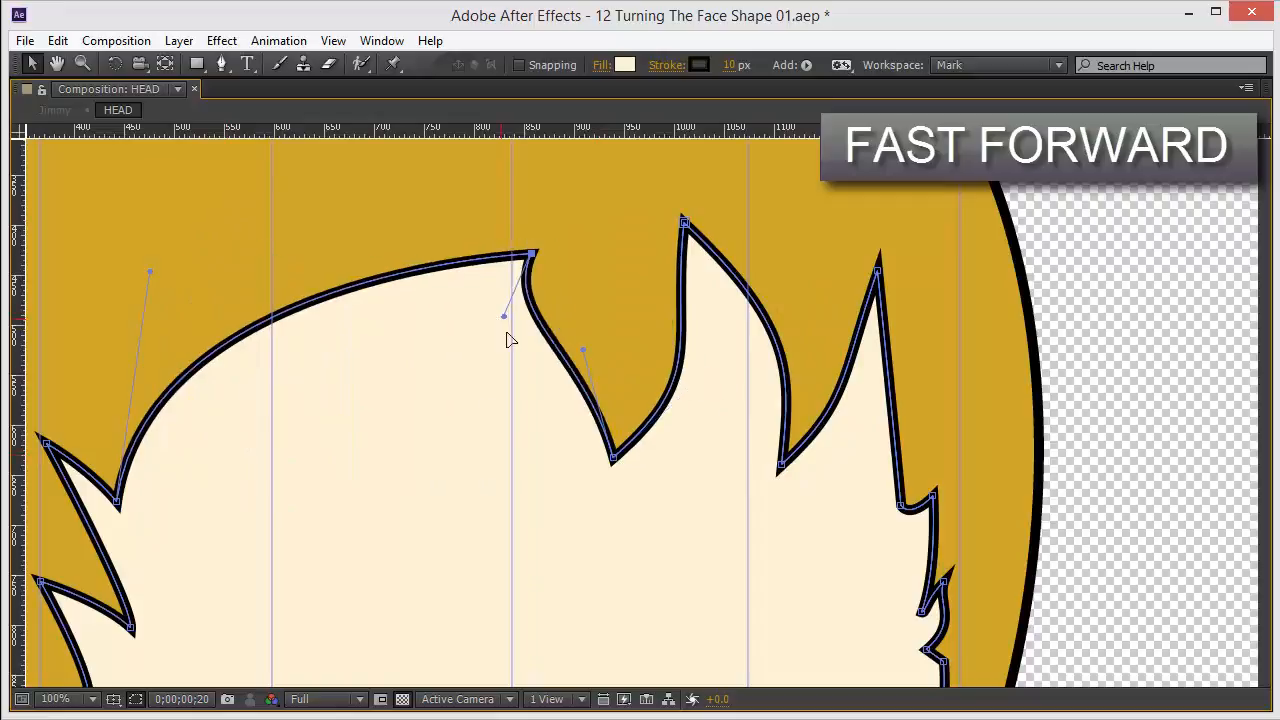
Reshape the left-side spikes and steps of the face path by moving their vertices and handles.
left_click_drag(583, 354, 604, 371)
left_click_drag(503, 316, 587, 331)
left_click_drag(117, 501, 354, 457)
left_click_drag(531, 253, 531, 217)
left_click_drag(46, 443, 196, 436)
left_click_drag(390, 496, 460, 458)
left_click_drag(301, 449, 358, 454)
left_click_drag(306, 600, 339, 588)
left_click_drag(354, 571, 391, 562)
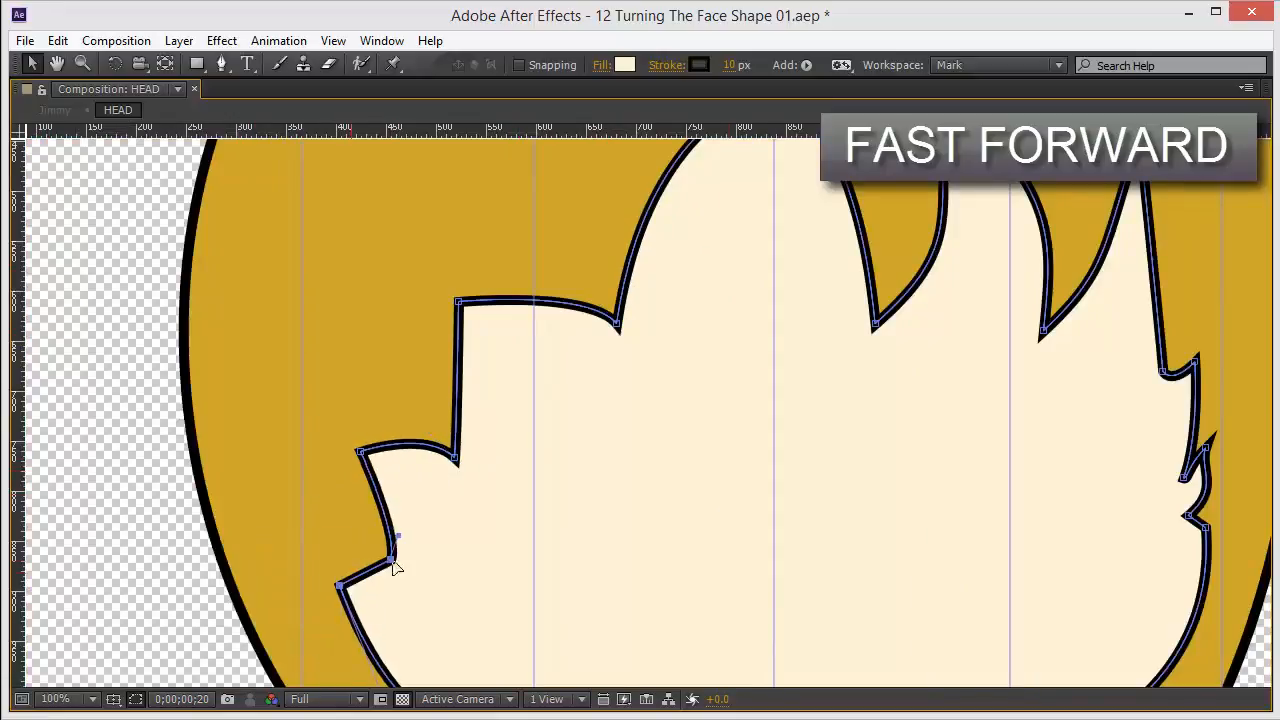
Adjust the remaining upper spike vertices and handles, then restore the panel layout.
left_click_drag(488, 359, 491, 399)
left_click_drag(700, 300, 639, 395)
left_click_drag(755, 332, 766, 343)
left_click_drag(686, 455, 700, 456)
left_click_drag(978, 484, 1012, 427)
left_click_drag(854, 462, 881, 361)
left_click_drag(944, 238, 923, 272)
scroll(897, 381, "down", 1)
left_click_drag(671, 415, 680, 416)
key("grave")
Refine the top spike vertices of the frame 20 path, scrubbing back to compare with frame 10.
mouse_move(1221, 452)
left_mouse_down()
mouse_move(755, 459)
mouse_move(1221, 452)
left_mouse_up()
scroll(766, 223, "up", 1)
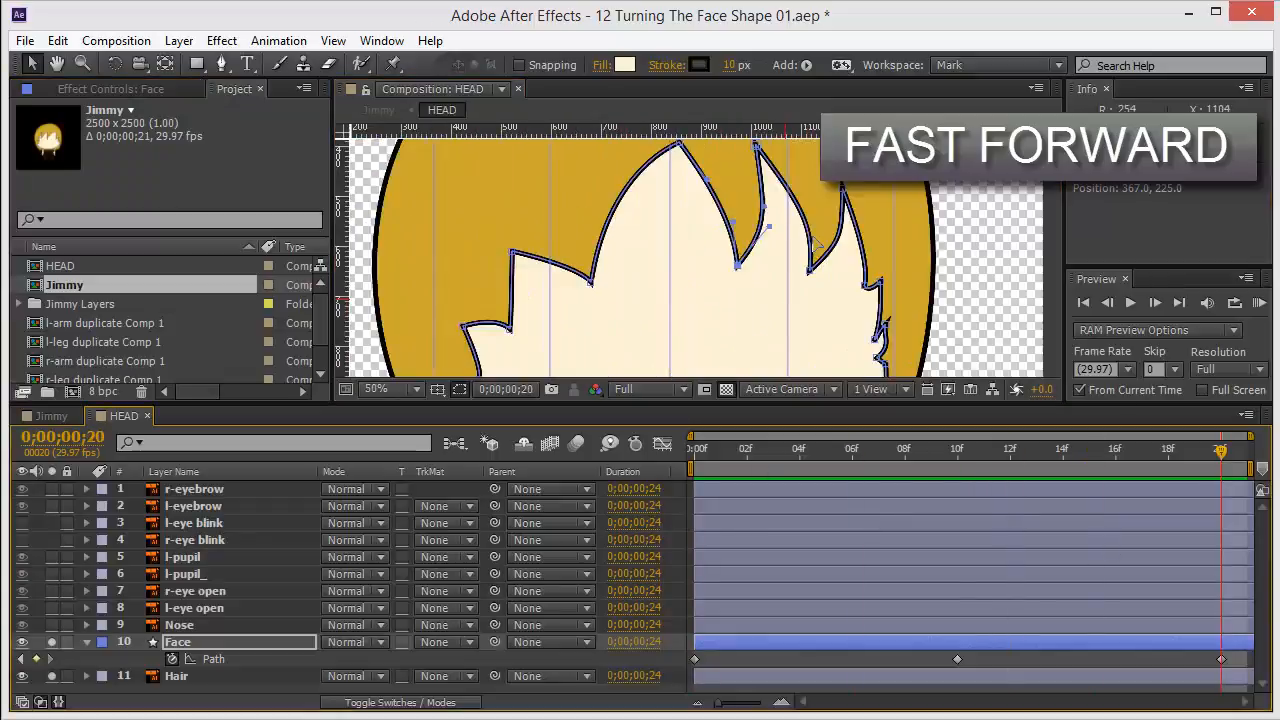
scroll(781, 196, "up", 1)
scroll(781, 203, "down", 4)
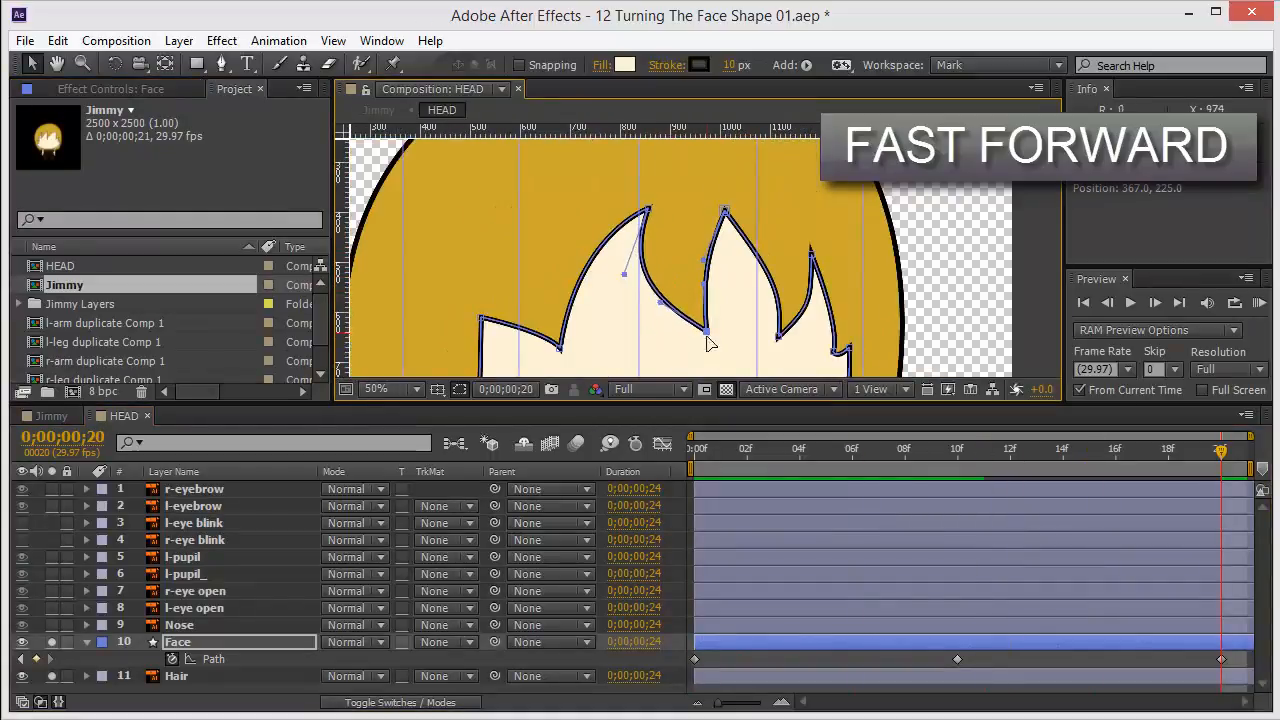
left_click_drag(648, 209, 634, 209)
left_click_drag(560, 348, 550, 347)
scroll(733, 210, "down", 2)
left_click_drag(1221, 452, 1062, 464)
left_click_drag(1062, 464, 1221, 452)
scroll(762, 280, "up", 3)
left_click_drag(839, 271, 926, 165)
scroll(894, 303, "down", 3)
left_click_drag(589, 245, 594, 247)
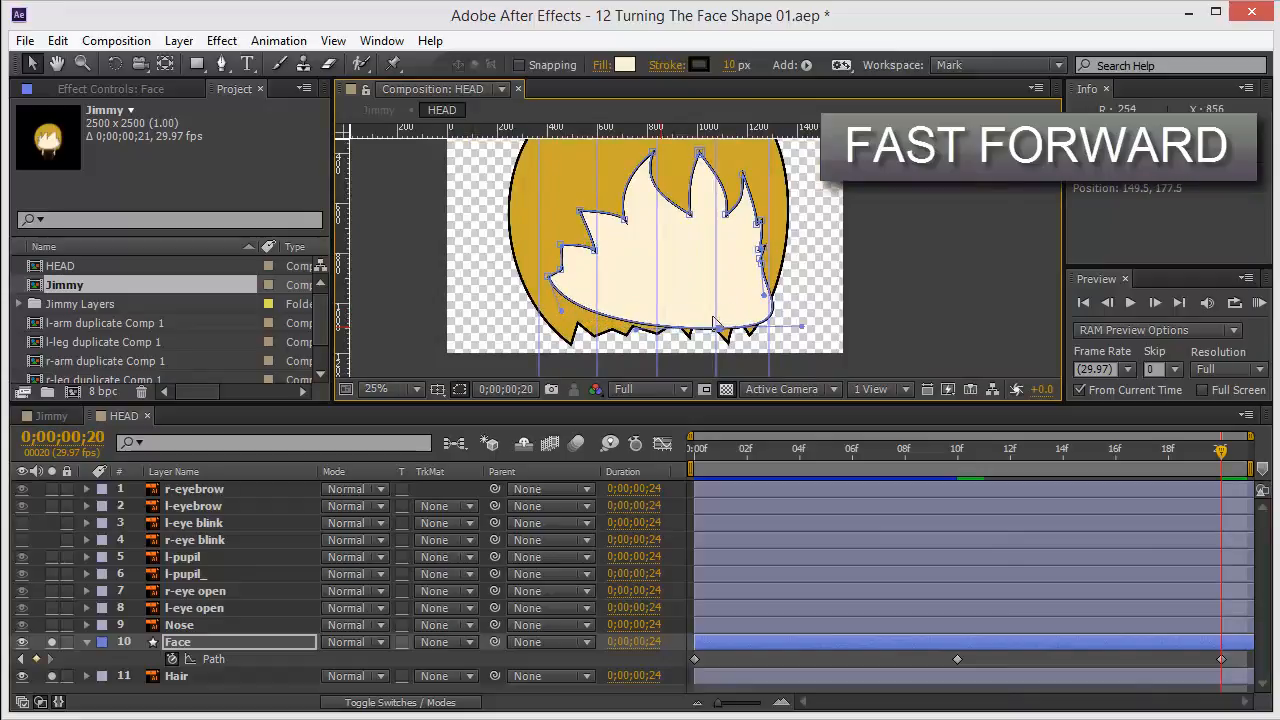
Pull the lower-right and lower-left vertices and handles to round the bottom of the frame 20 face path.
scroll(715, 322, "up", 2)
left_click_drag(760, 330, 712, 195)
left_click_drag(834, 260, 786, 260)
left_click_drag(790, 256, 760, 330)
left_click_drag(400, 305, 528, 300)
left_click_drag(474, 303, 492, 304)
scroll(700, 262, "down", 2)
scroll(800, 268, "up", 1)
Scrub through the face animation, enlarge the viewer, and play it back from frame 0.
left_click_drag(1221, 452, 957, 460)
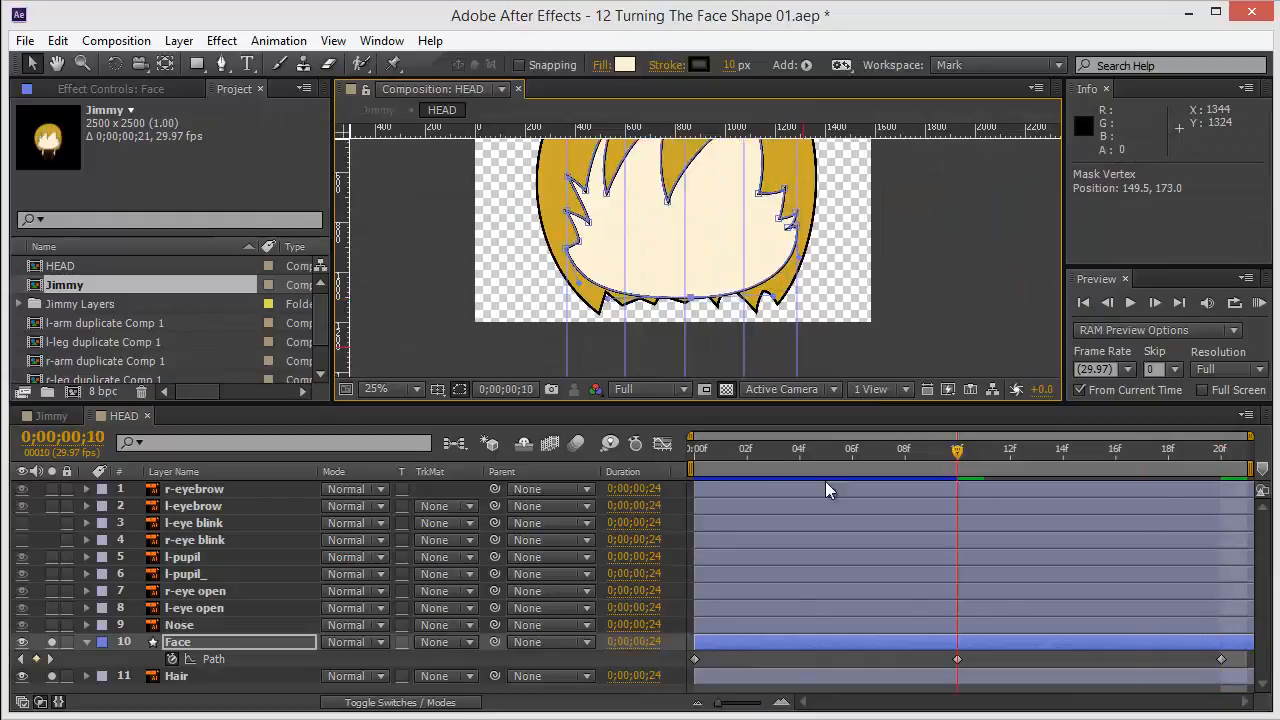
key("j")
left_click_drag(857, 452, 1010, 452)
scroll(607, 250, "down", 1)
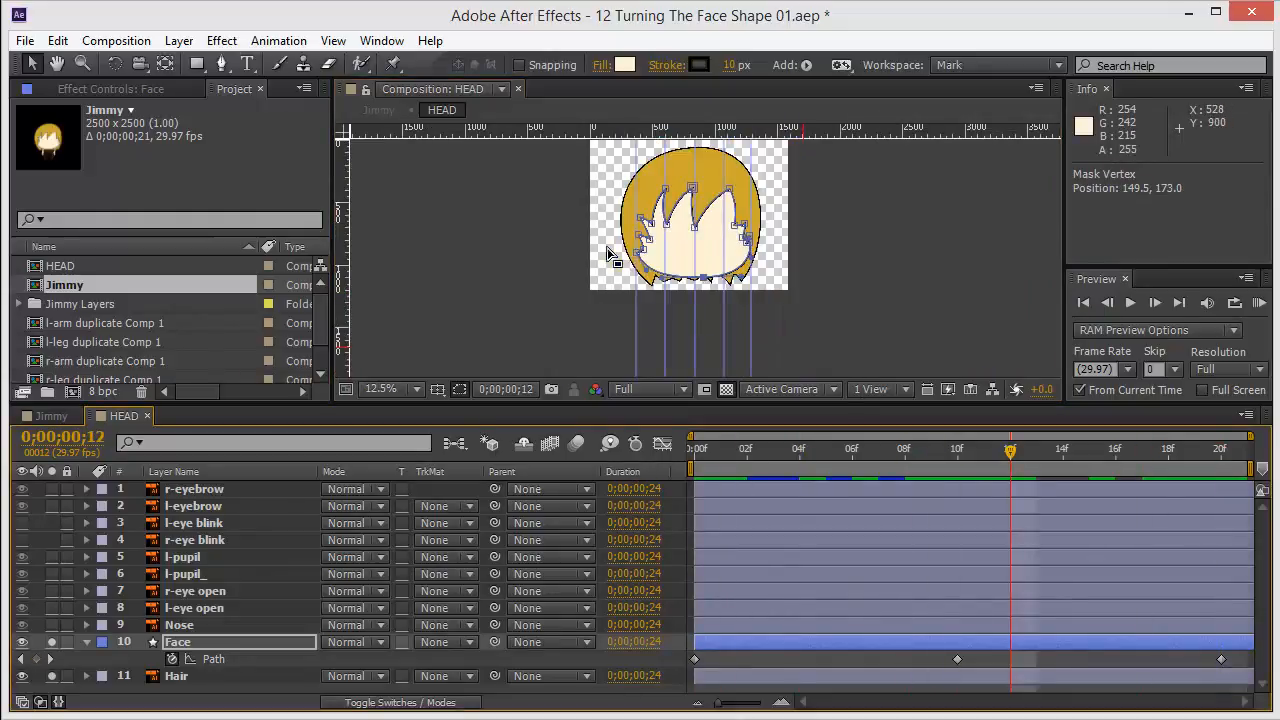
key("grave")
key("grave")
scroll(697, 322, "up", 1)
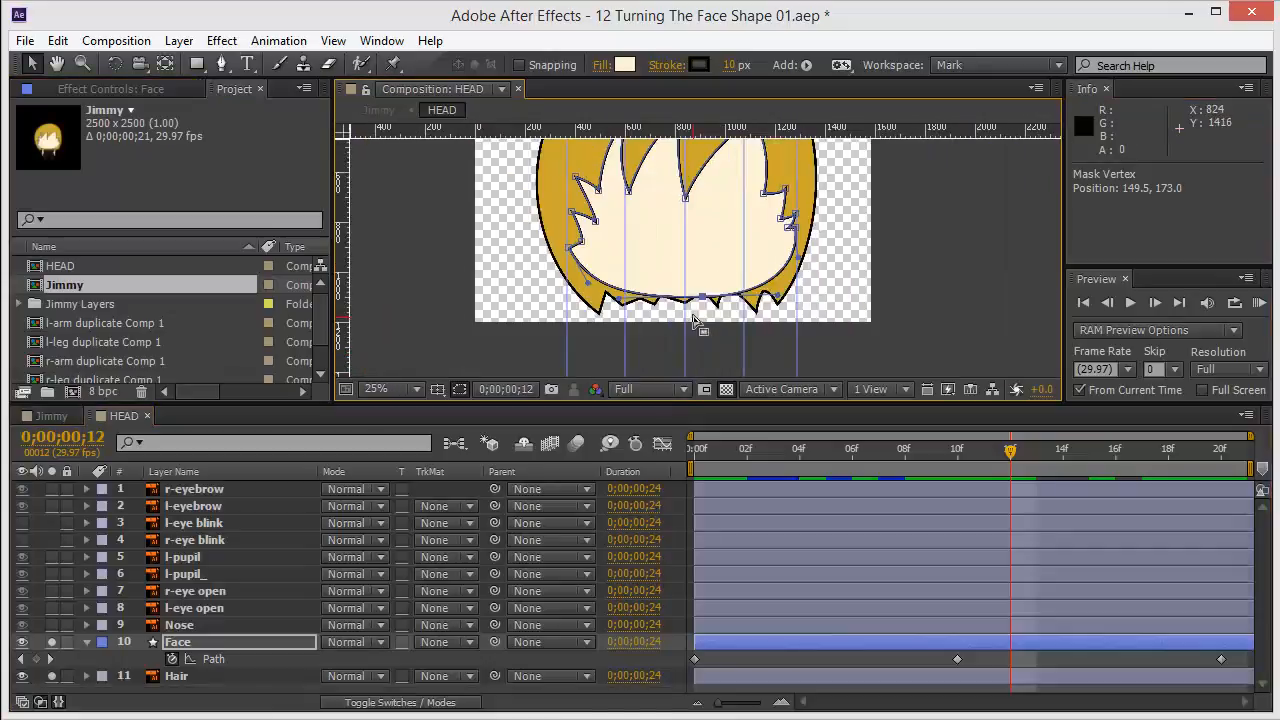
left_click_drag(698, 242, 685, 307)
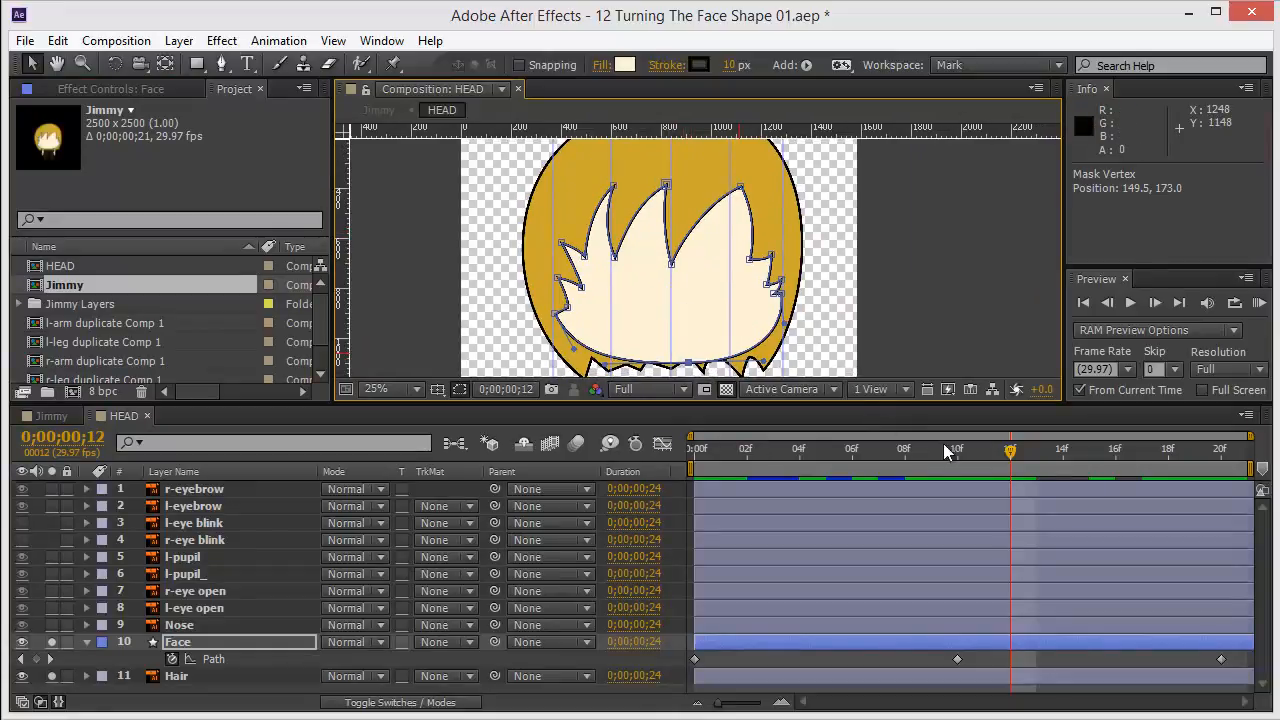
left_click_drag(958, 457, 904, 452)
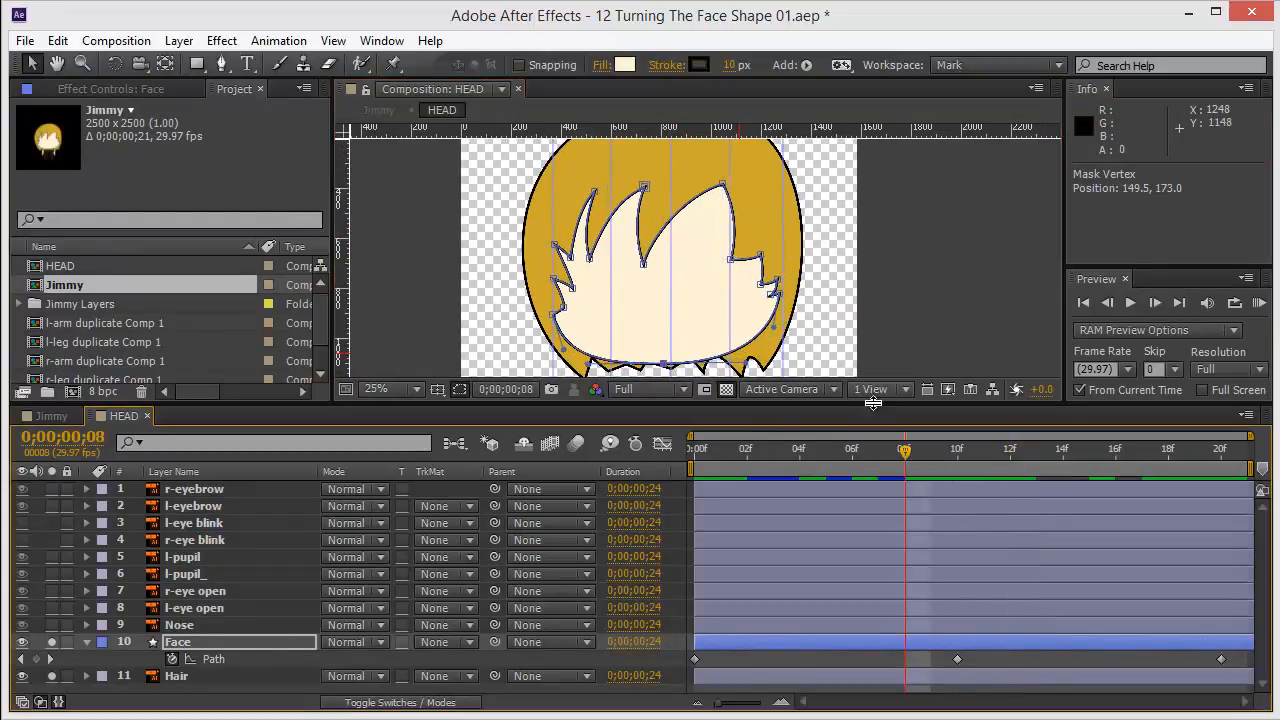
left_click_drag(873, 403, 876, 563)
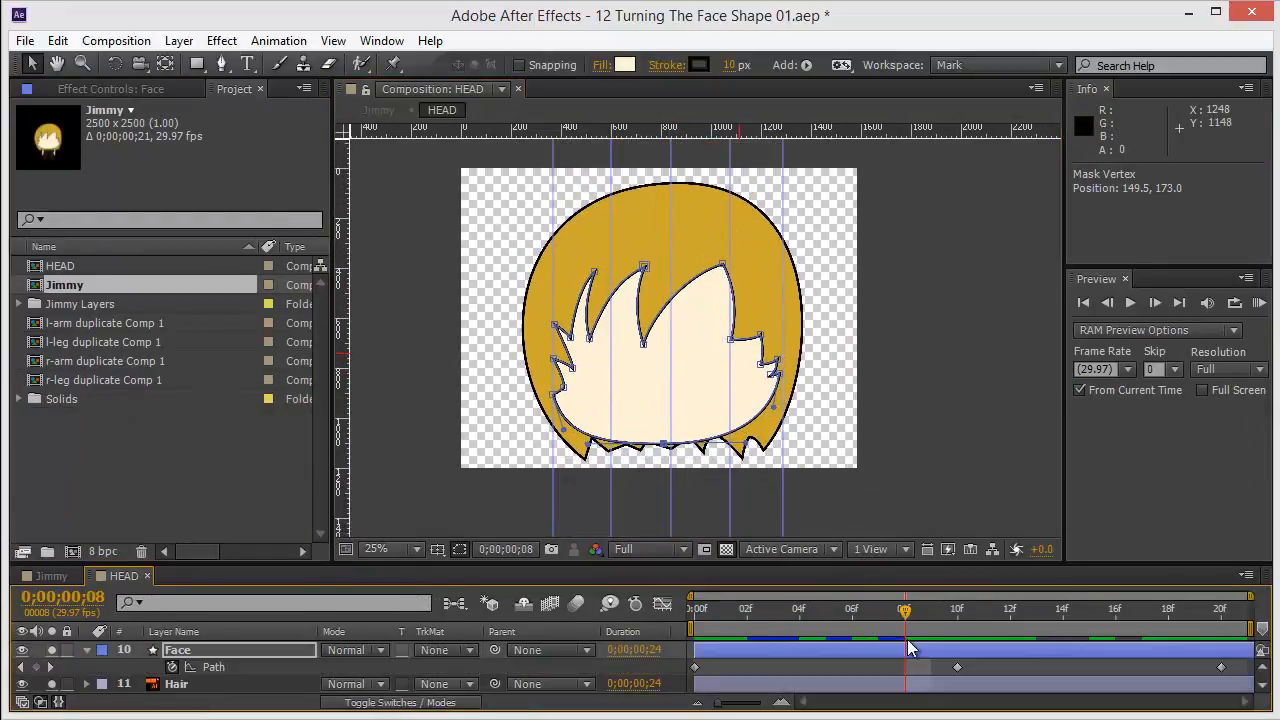
left_click_drag(938, 603, 694, 600)
key("space")
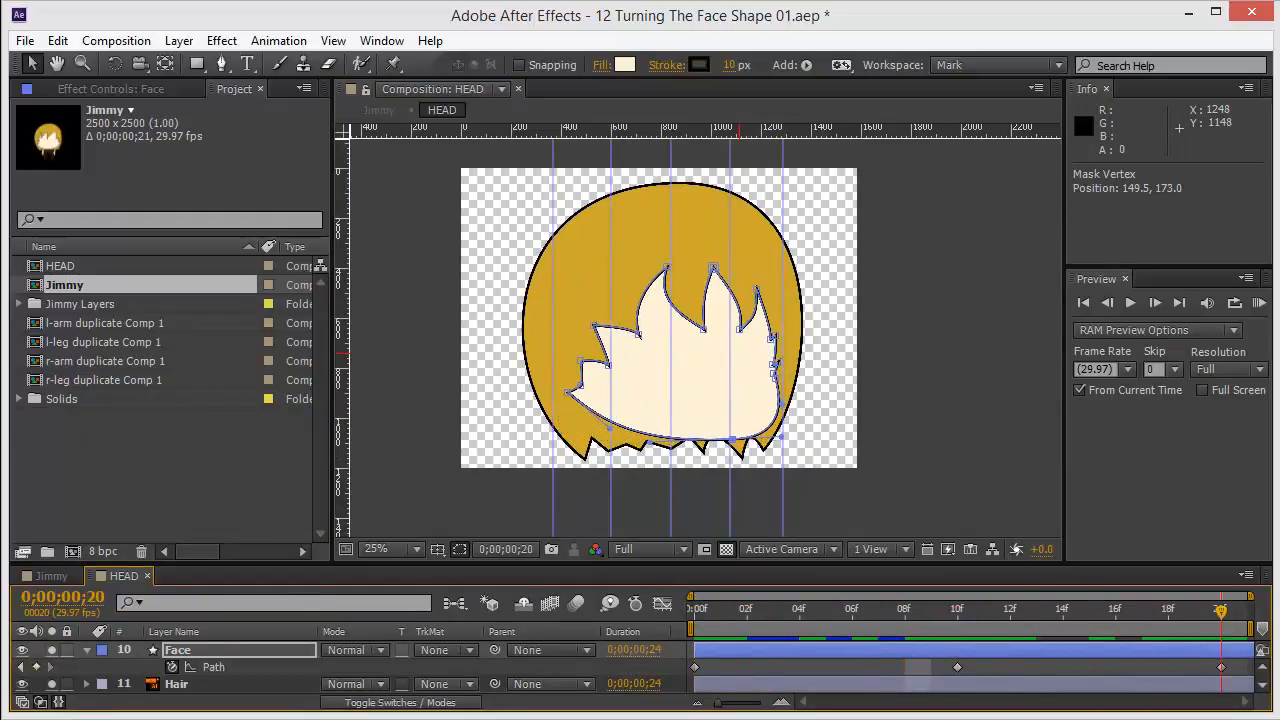
Go to frame 10 and deselect the face path to view the shape without outlines.
left_click_drag(738, 608, 970, 628)
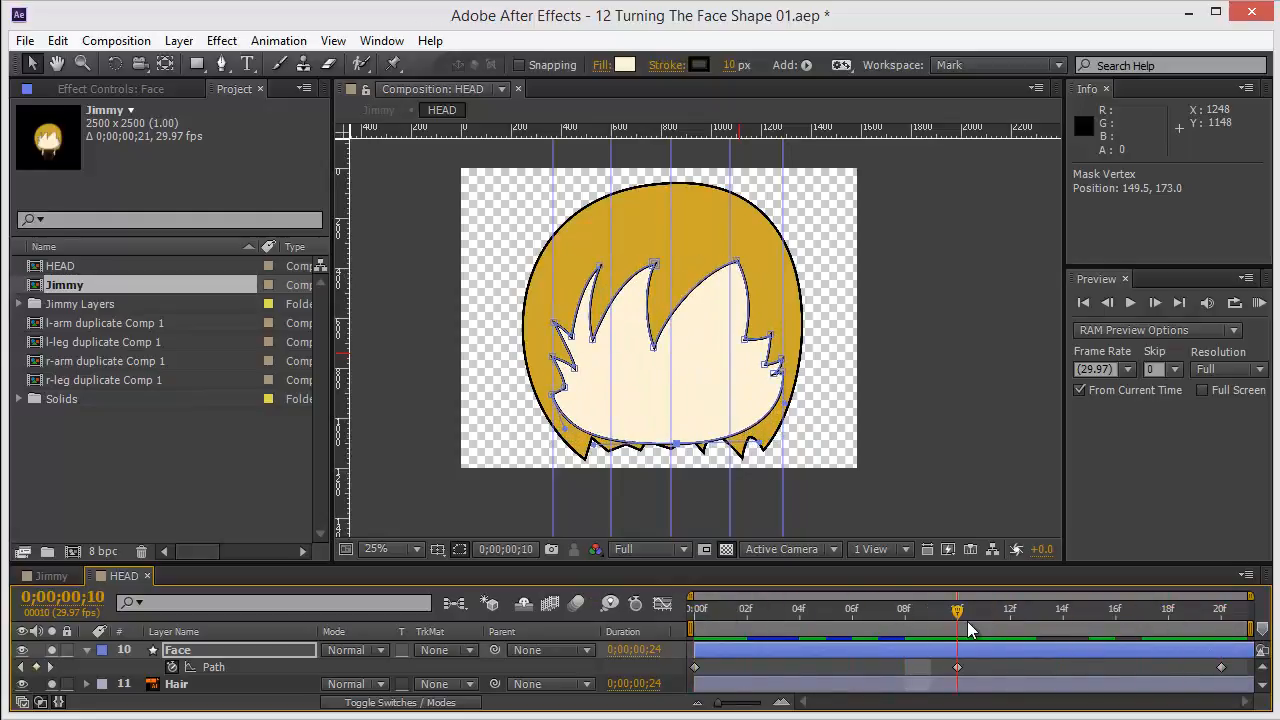
key("ctrl+t")
left_click(841, 359)
left_click(919, 343)
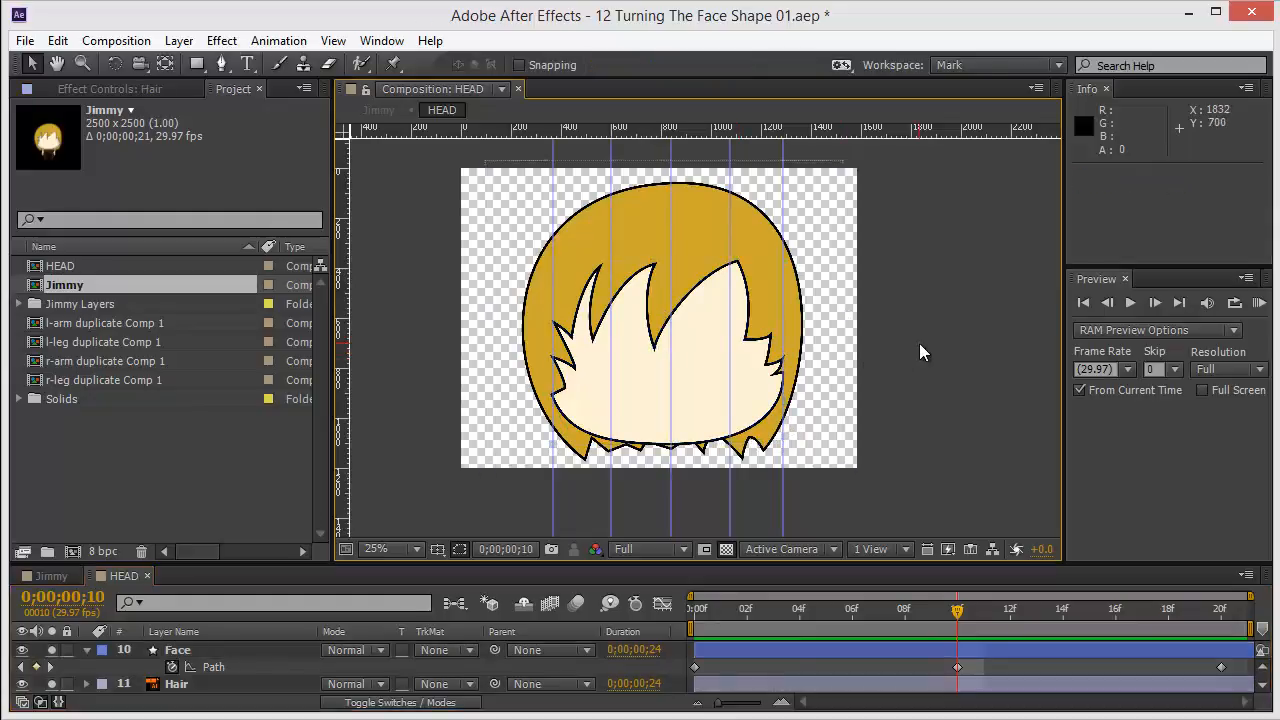